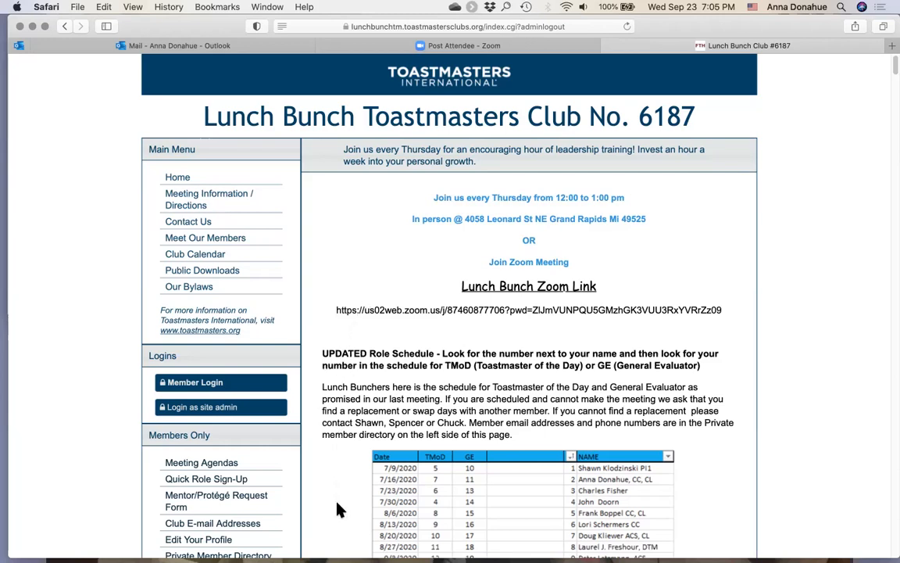
# Review the Toastmaster of the Day and General Evaluator role schedule on the club's home page
pyautogui.scroll(-9, 340, 510)
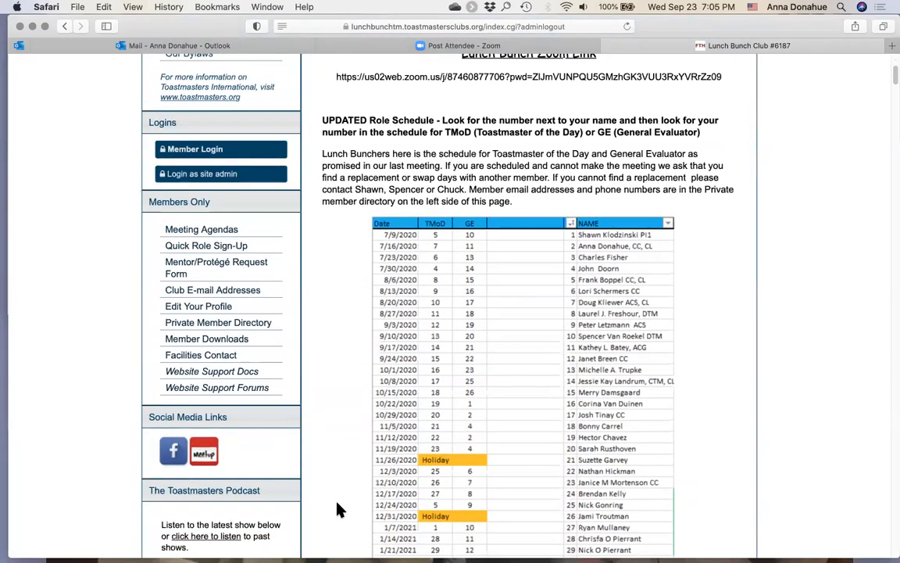
pyautogui.scroll(-3, 340, 510)
pyautogui.scroll(7, 339, 509)
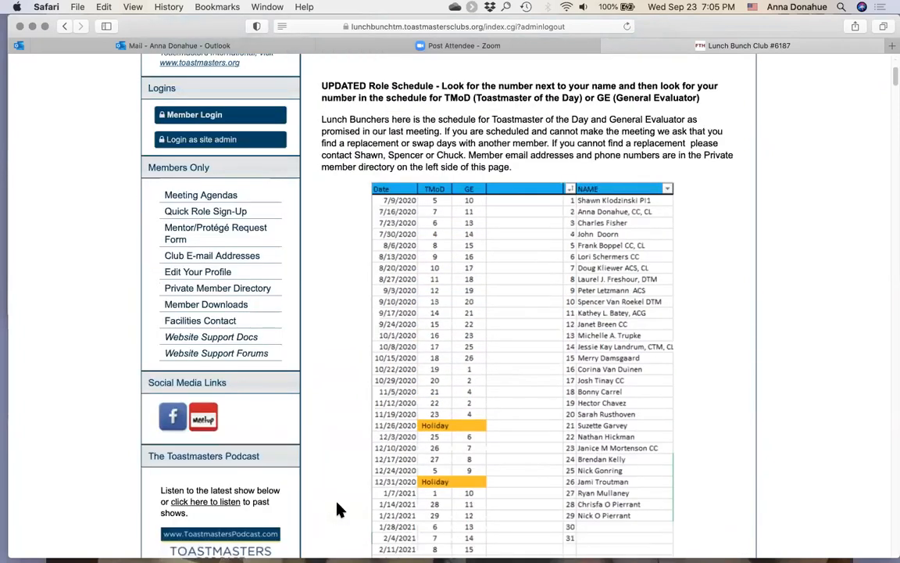
pyautogui.scroll(2, 340, 509)
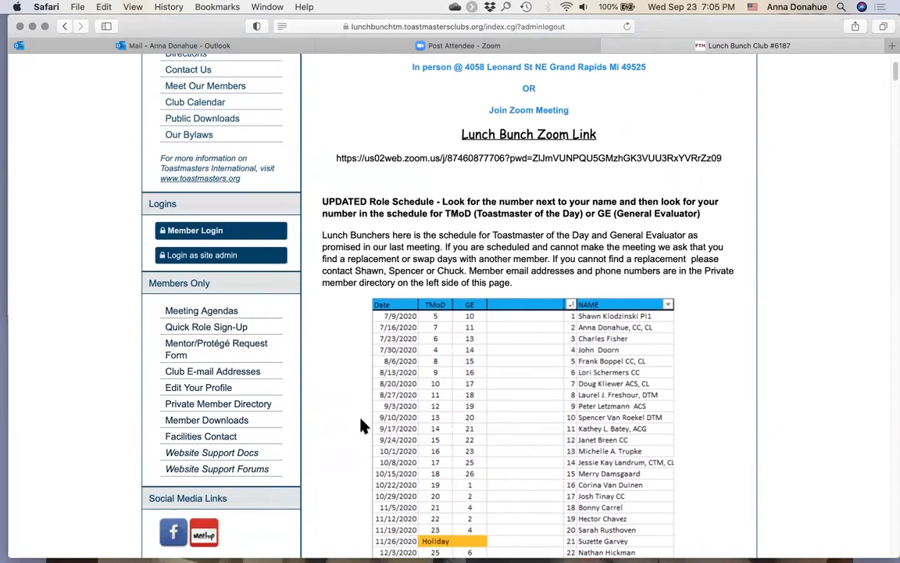
pyautogui.scroll(-3, 360, 424)
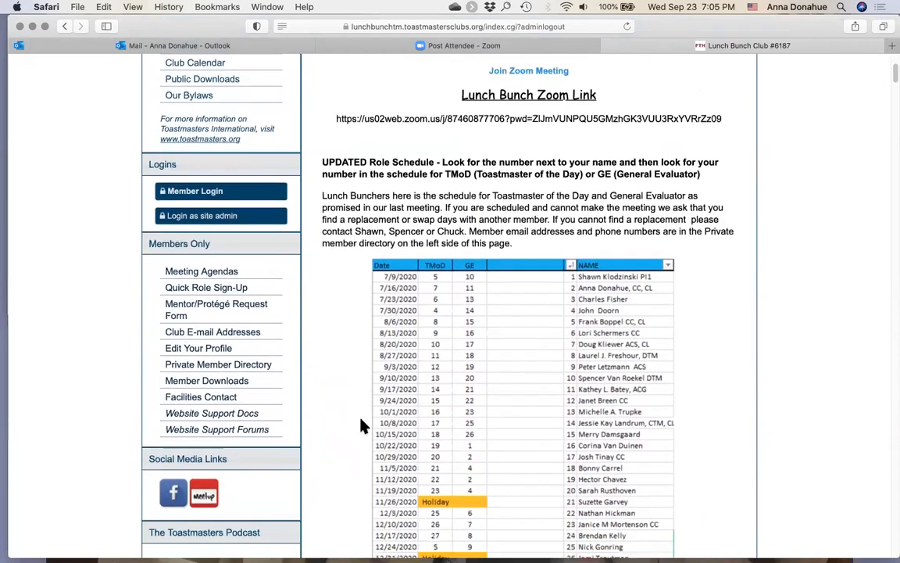
pyautogui.scroll(-3, 360, 425)
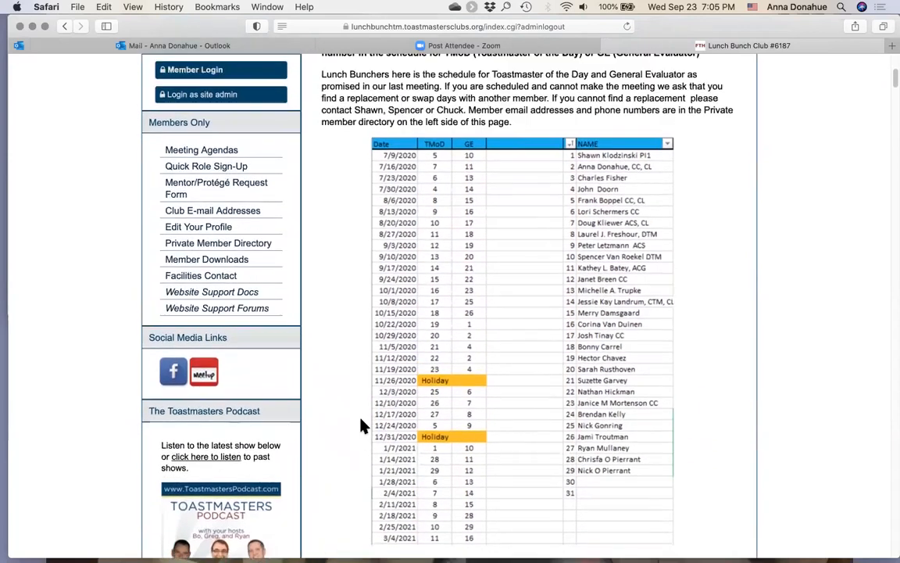
pyautogui.scroll(3, 361, 425)
pyautogui.scroll(5, 360, 425)
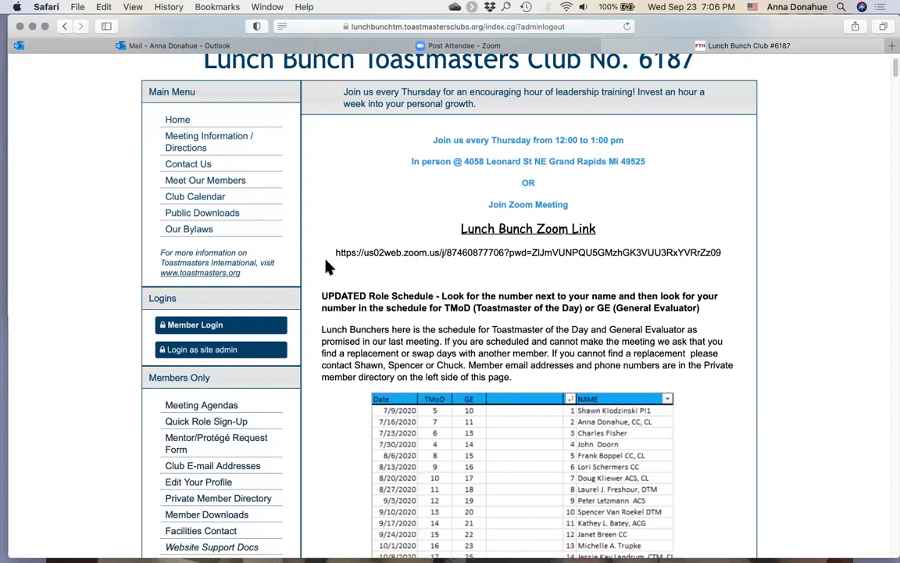
pyautogui.scroll(3, 328, 208)
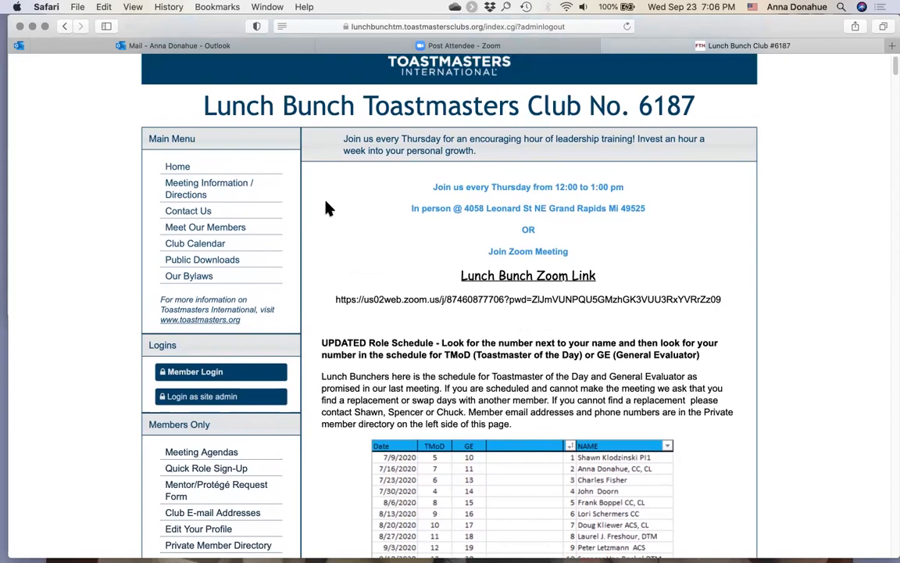
# Open the Meet Our Members page and look through the public member profiles
pyautogui.click(200, 226)
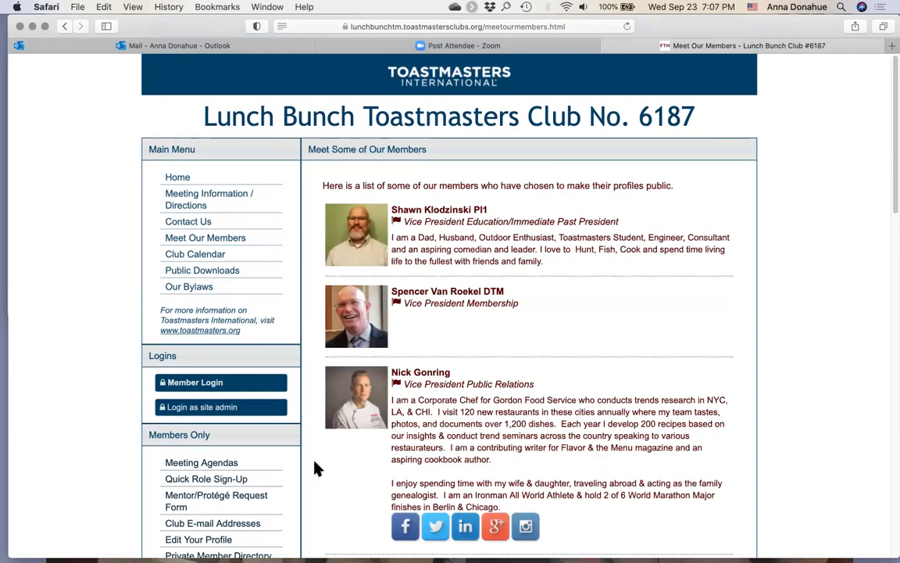
pyautogui.scroll(-10, 316, 466)
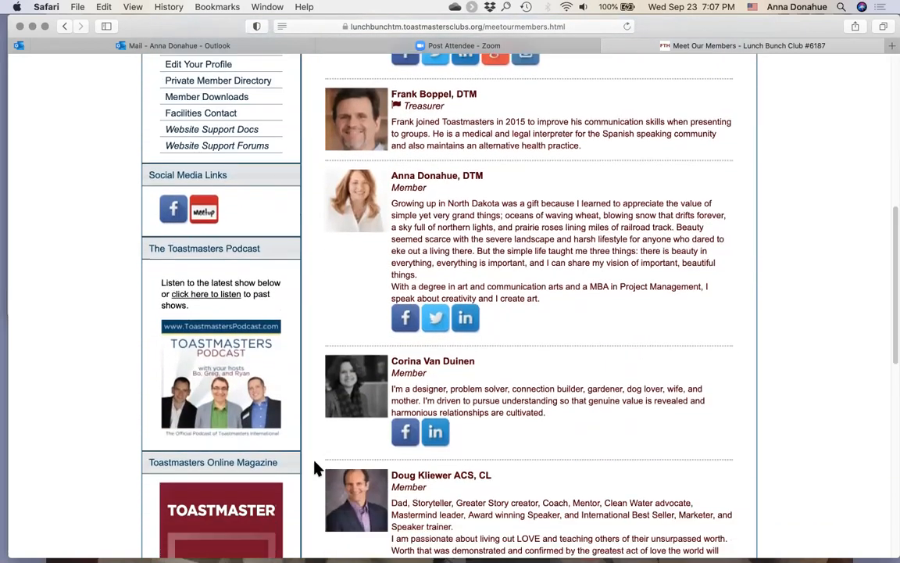
pyautogui.scroll(-10, 315, 467)
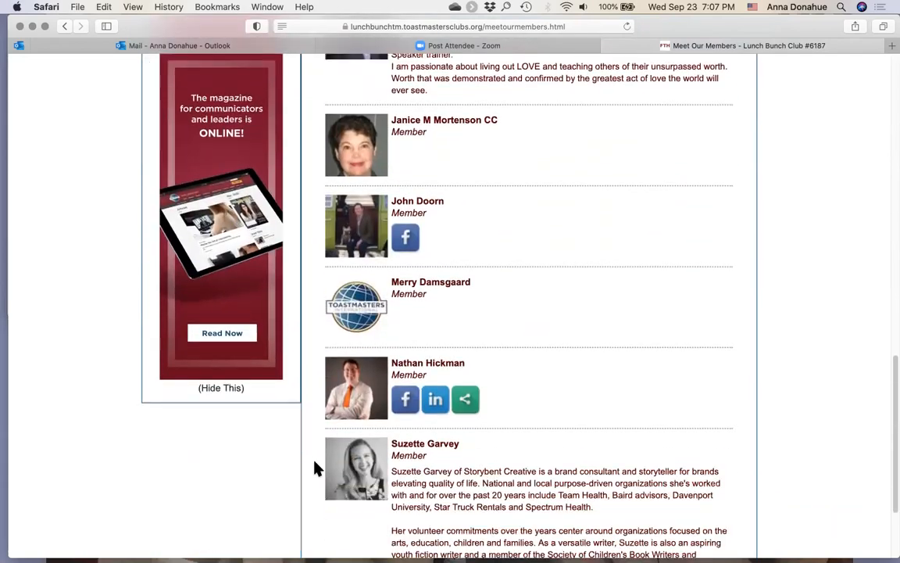
pyautogui.scroll(-3, 315, 467)
pyautogui.scroll(5, 315, 467)
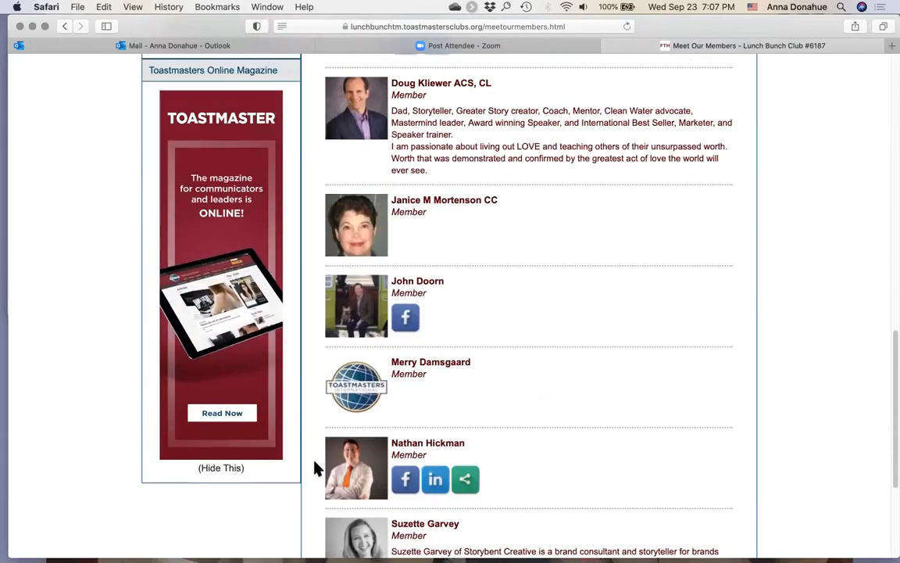
pyautogui.scroll(10, 316, 467)
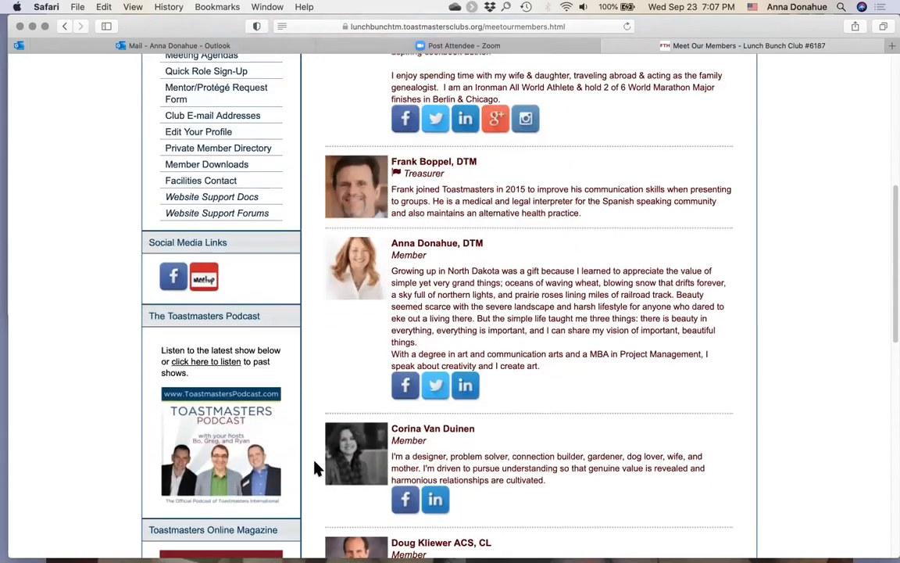
pyautogui.scroll(8, 316, 468)
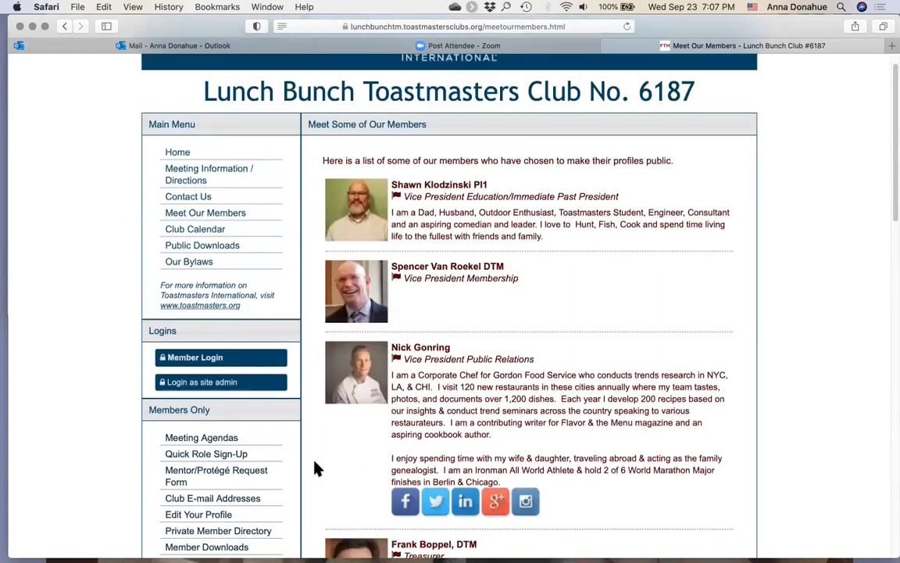
pyautogui.scroll(1, 316, 467)
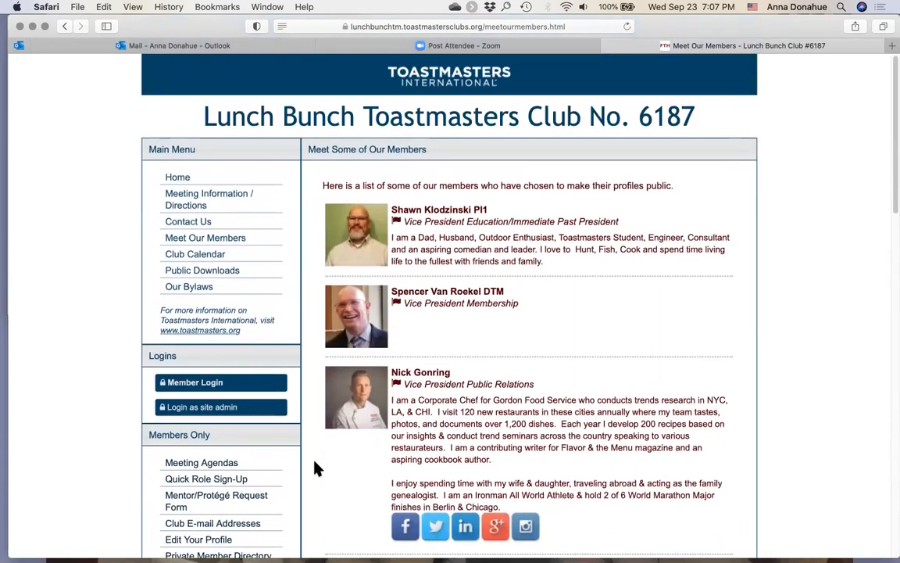
pyautogui.scroll(-4, 315, 468)
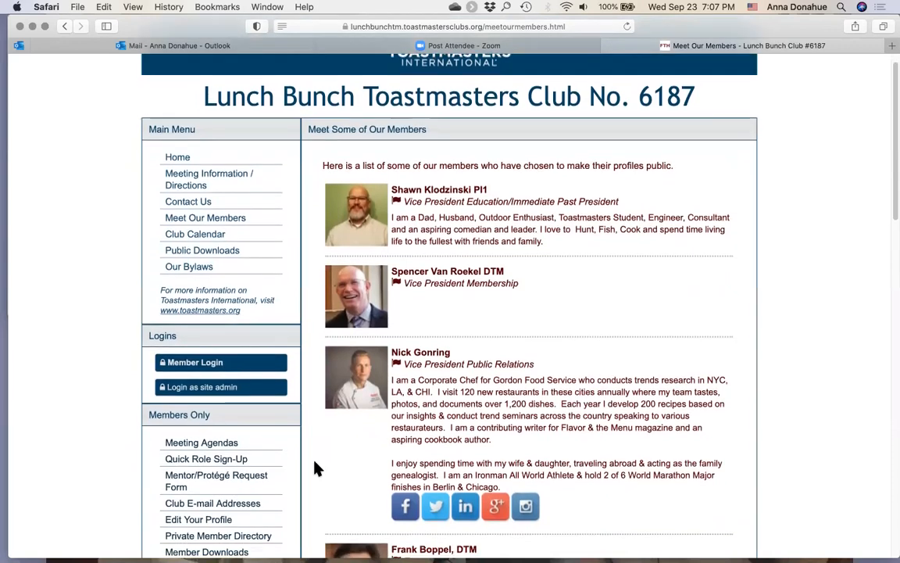
pyautogui.scroll(-2, 316, 467)
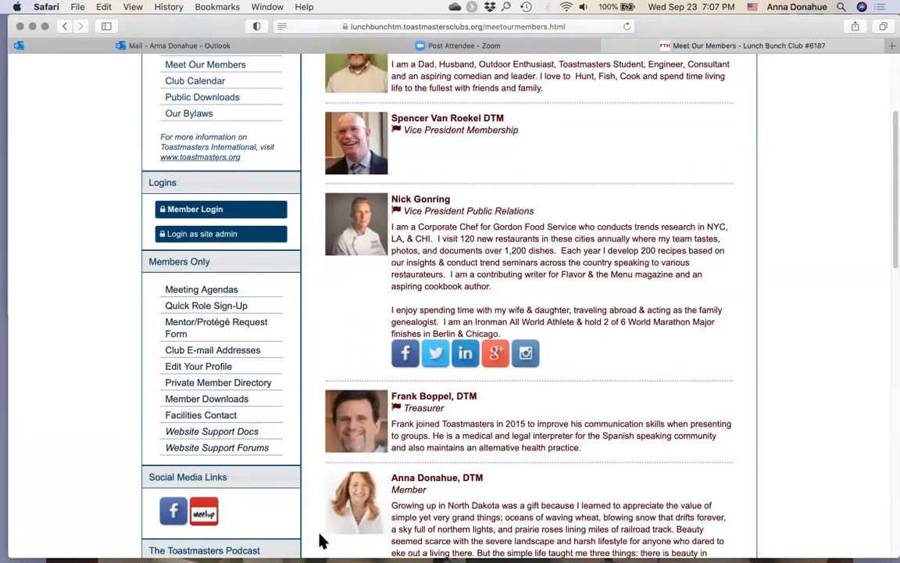
pyautogui.scroll(-1, 322, 538)
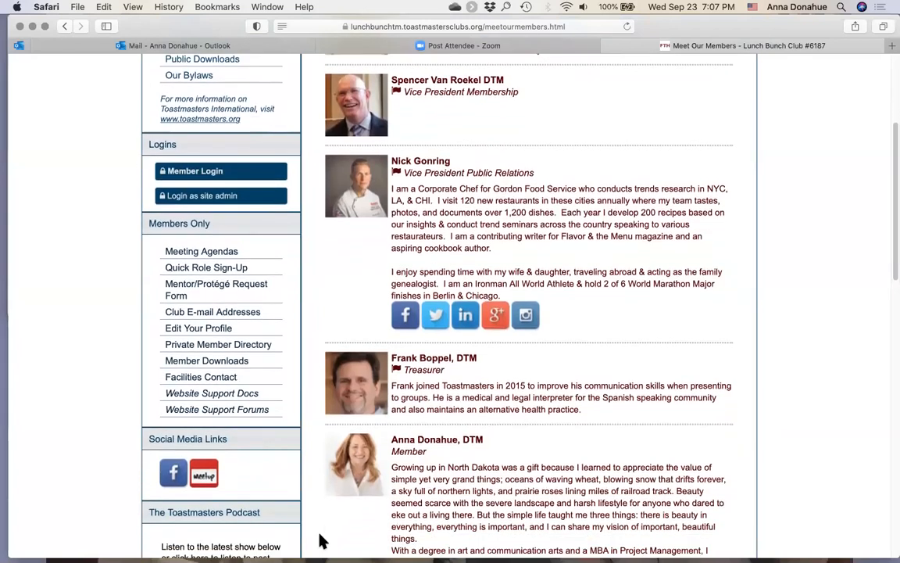
pyautogui.scroll(4, 321, 539)
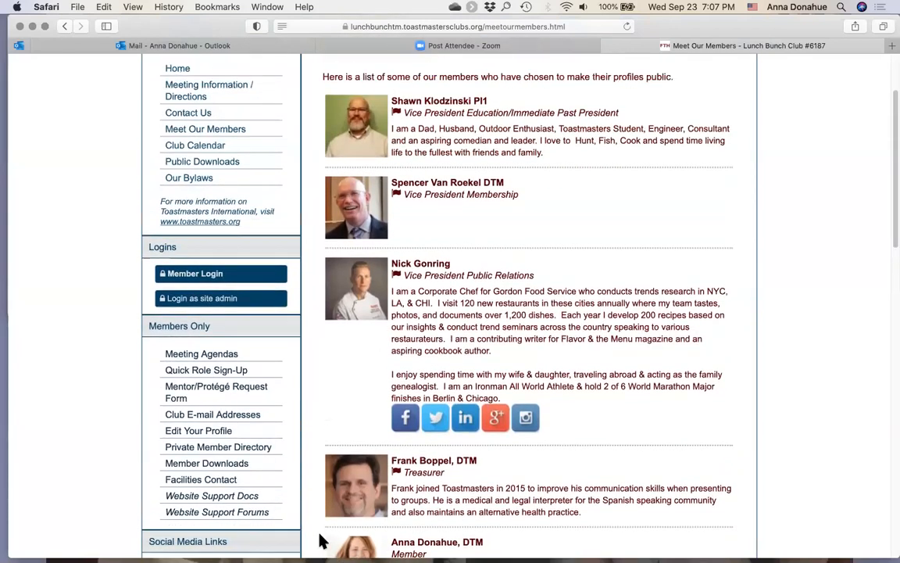
pyautogui.scroll(1, 321, 539)
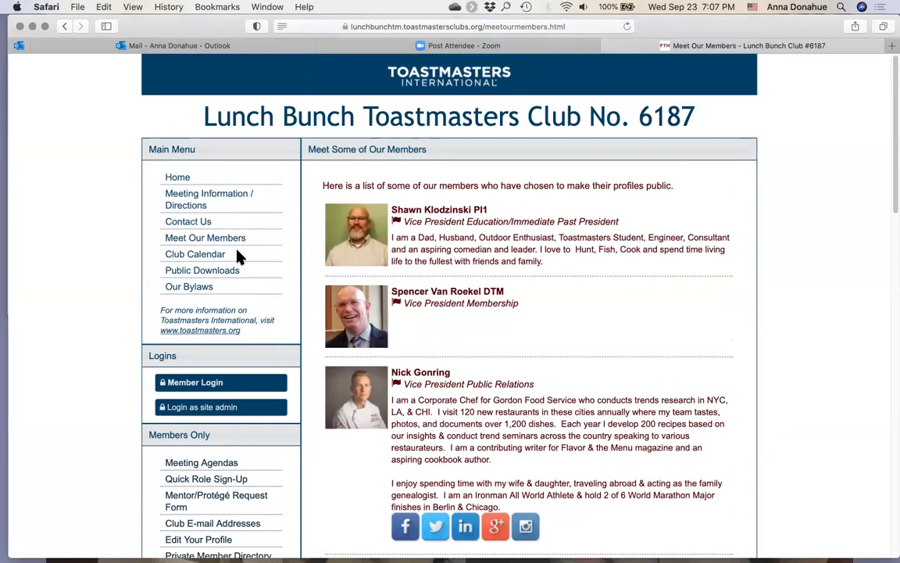
# Open the Club Calendar and examine the September 2020 club meetings
pyautogui.click(204, 255)
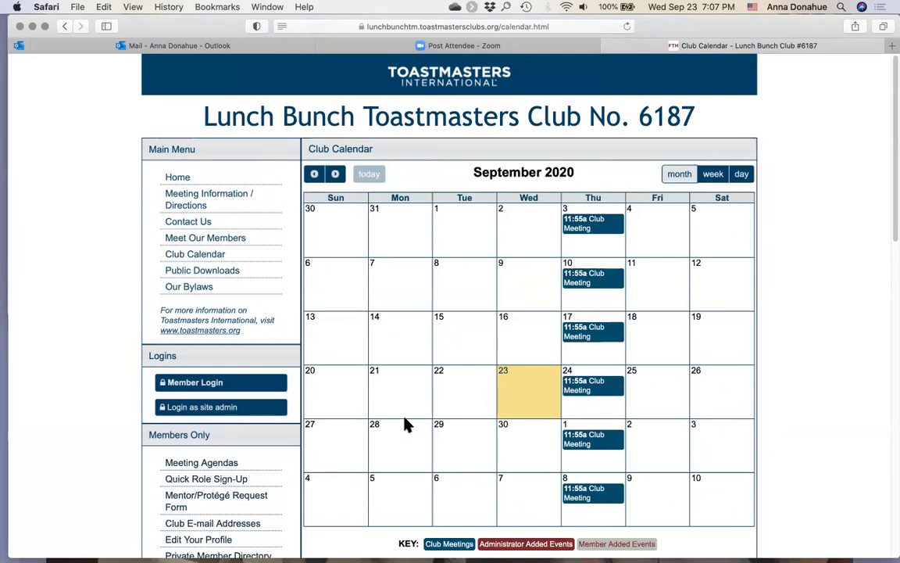
pyautogui.scroll(-2, 404, 414)
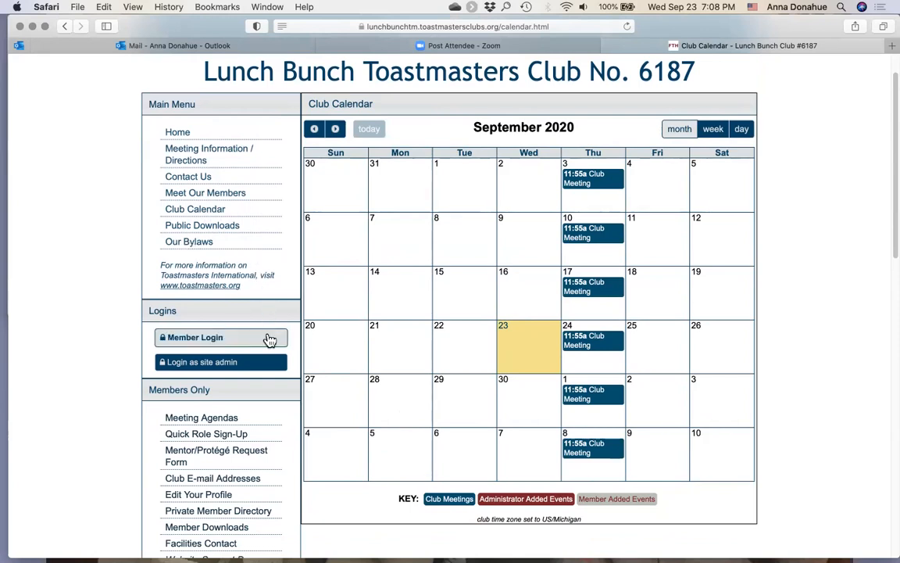
pyautogui.scroll(-3, 269, 337)
pyautogui.scroll(-1, 270, 338)
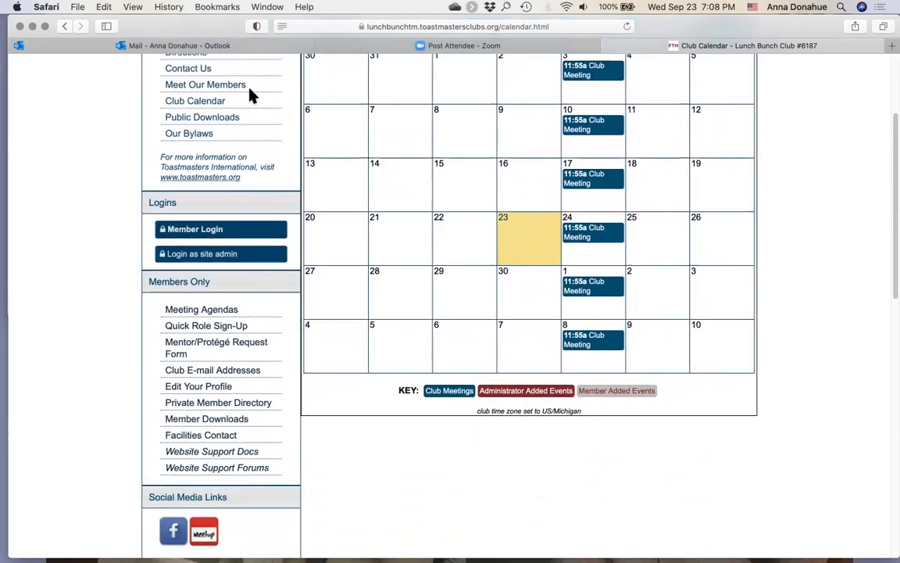
pyautogui.scroll(3, 240, 99)
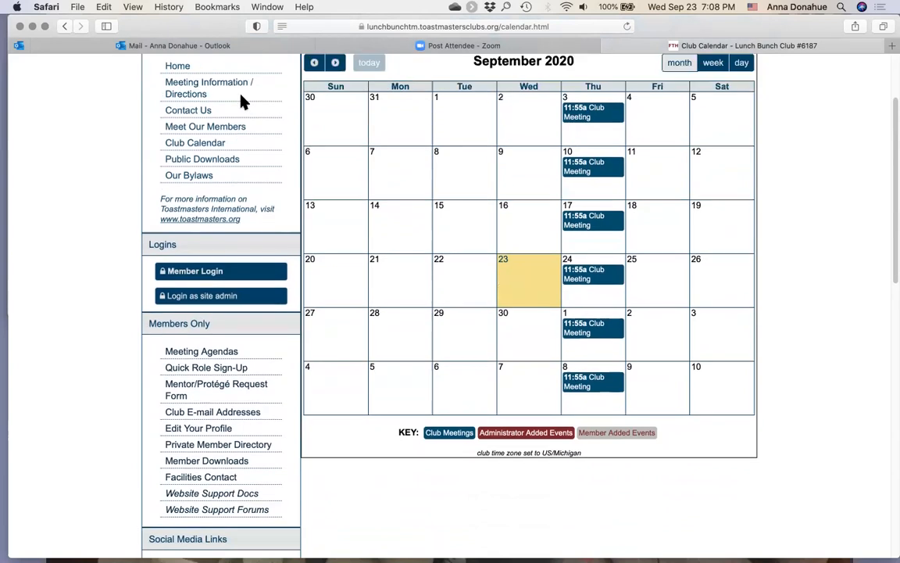
# Return to the club's home page, open the Club Member Login form and choose the member's own name as the username
pyautogui.click(190, 91)
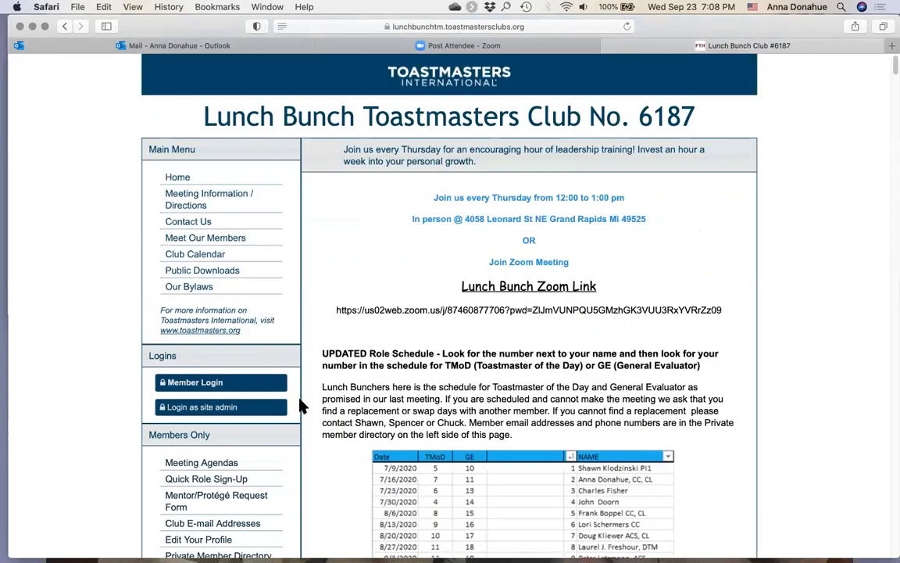
pyautogui.scroll(-5, 301, 405)
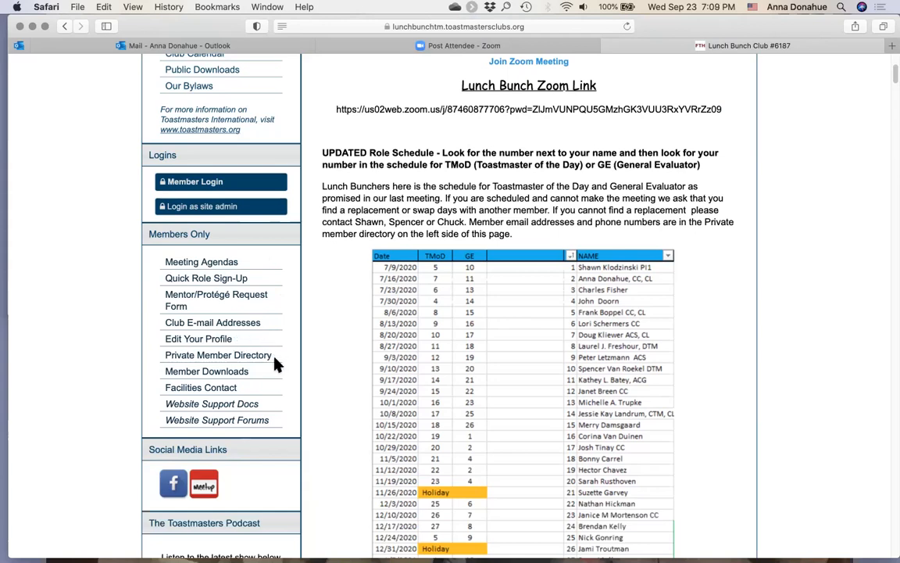
pyautogui.click(212, 187)
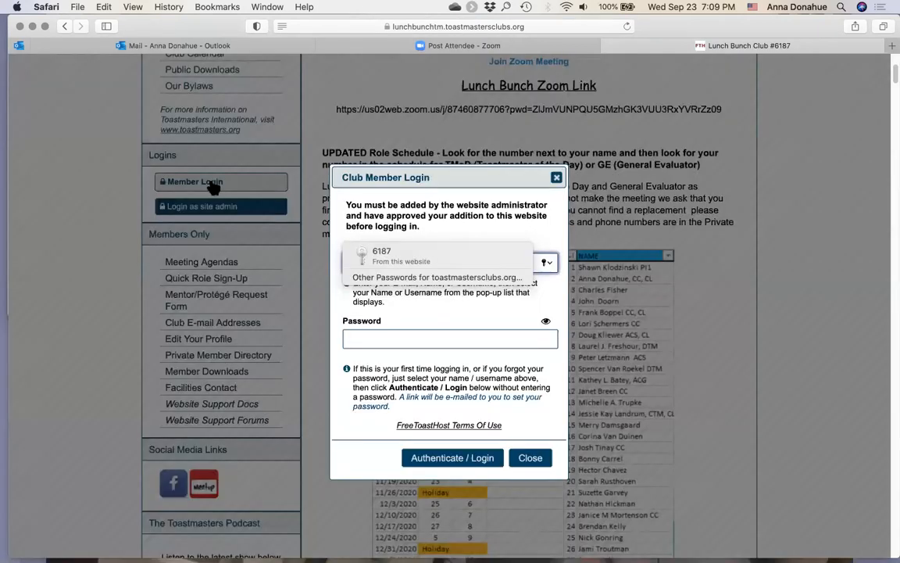
pyautogui.click(547, 263)
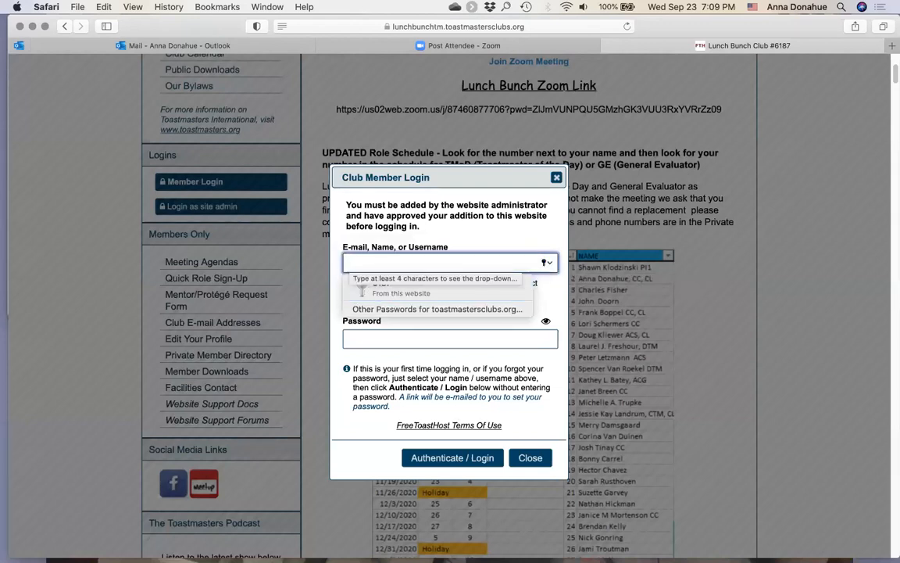
pyautogui.write('Anna')
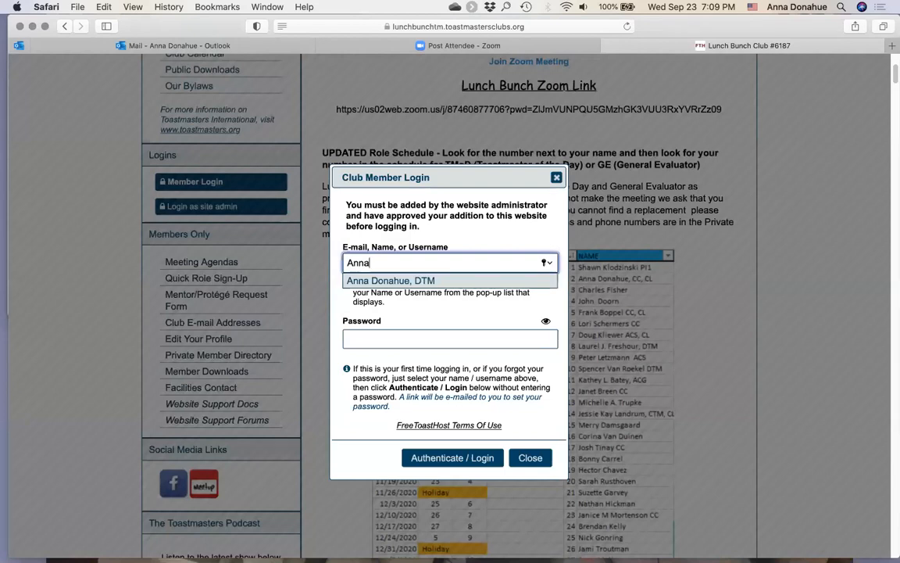
pyautogui.click(374, 283)
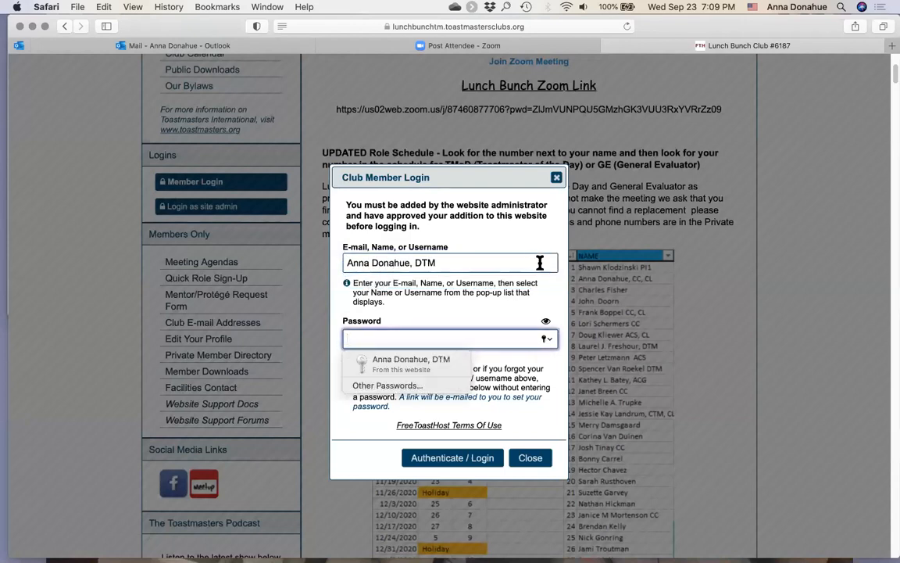
pyautogui.click(418, 284)
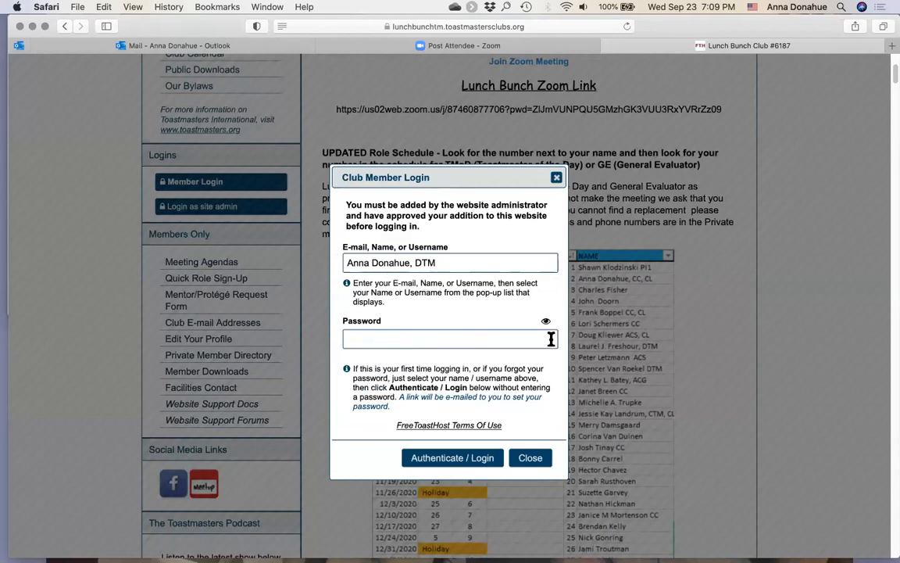
# Fill the login form's password field with the saved account password and clear it again
pyautogui.click(489, 339)
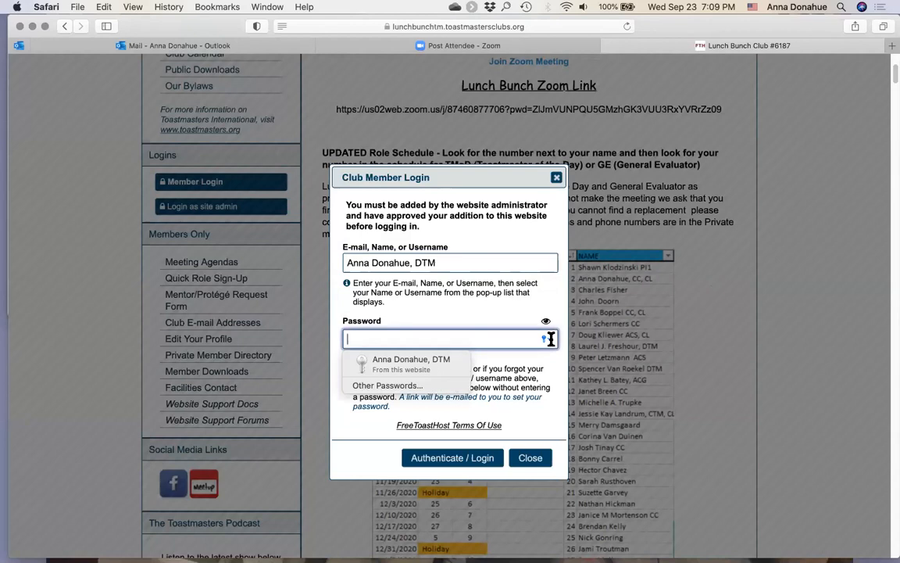
pyautogui.click(401, 365)
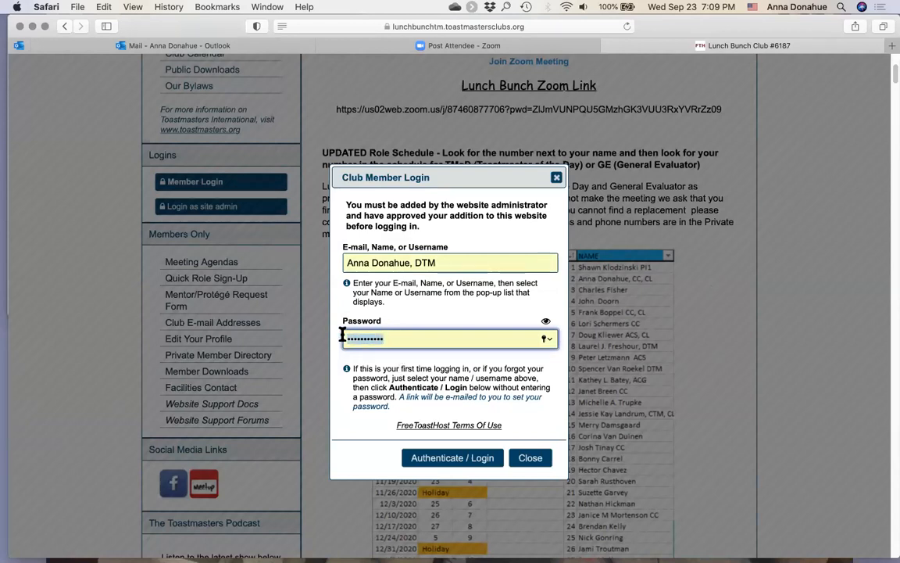
pyautogui.press('BackSpace')
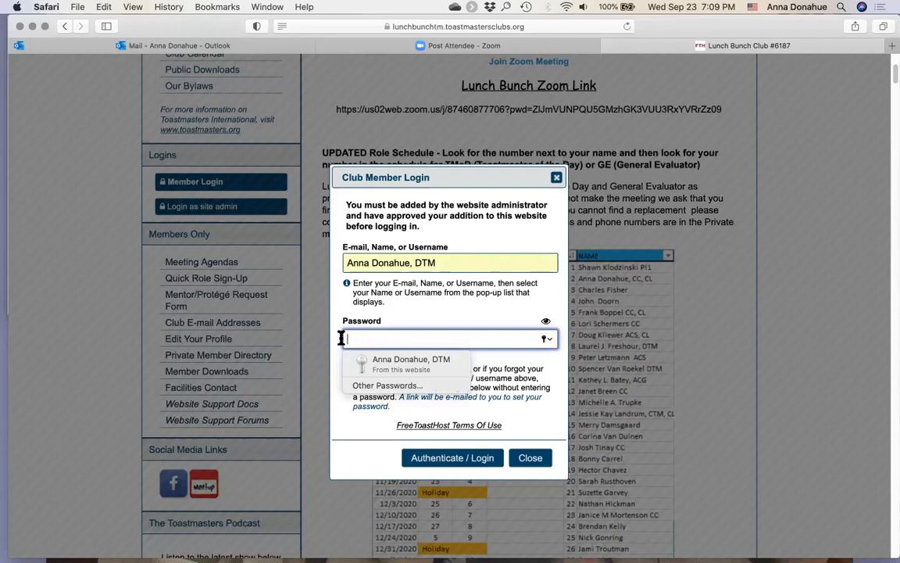
# Fill the login form's password field with the saved account password and log in as a club member
pyautogui.click(501, 355)
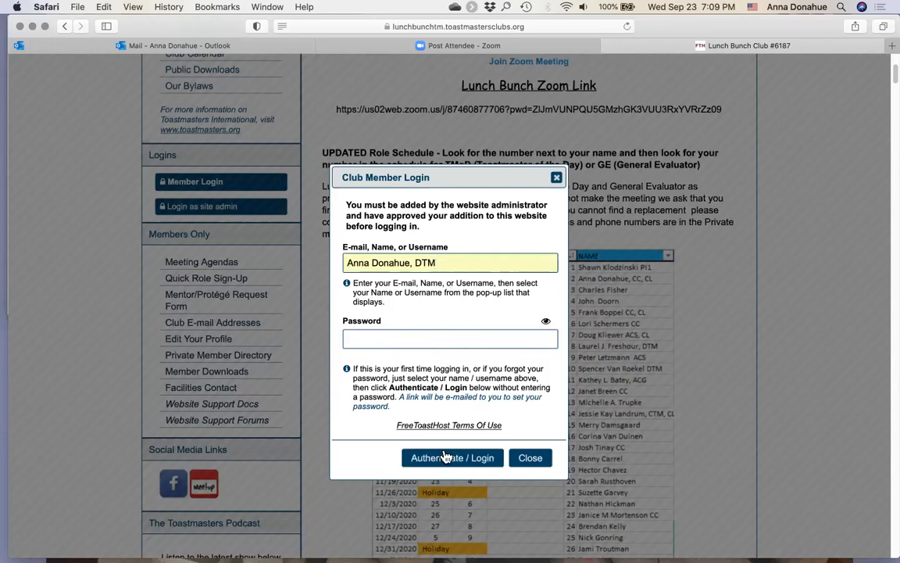
pyautogui.click(351, 336)
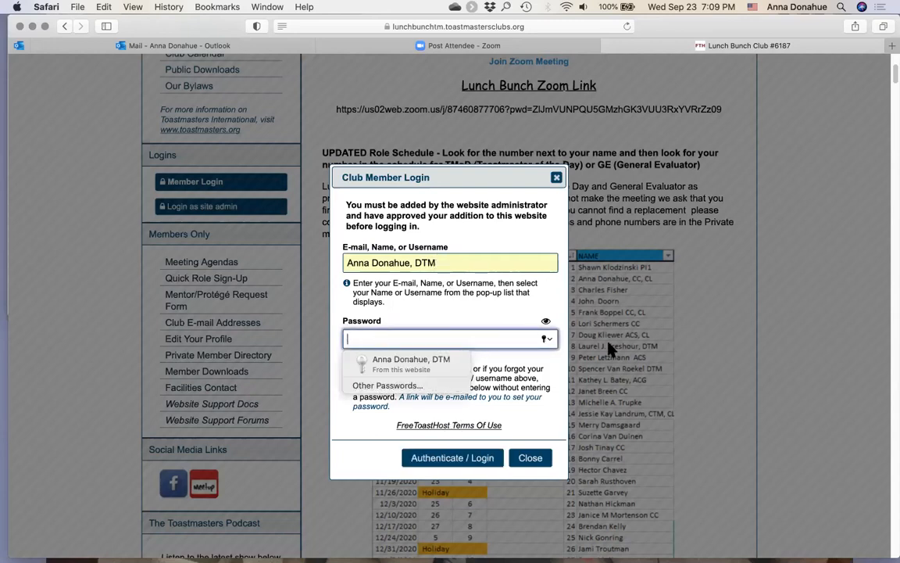
pyautogui.click(412, 361)
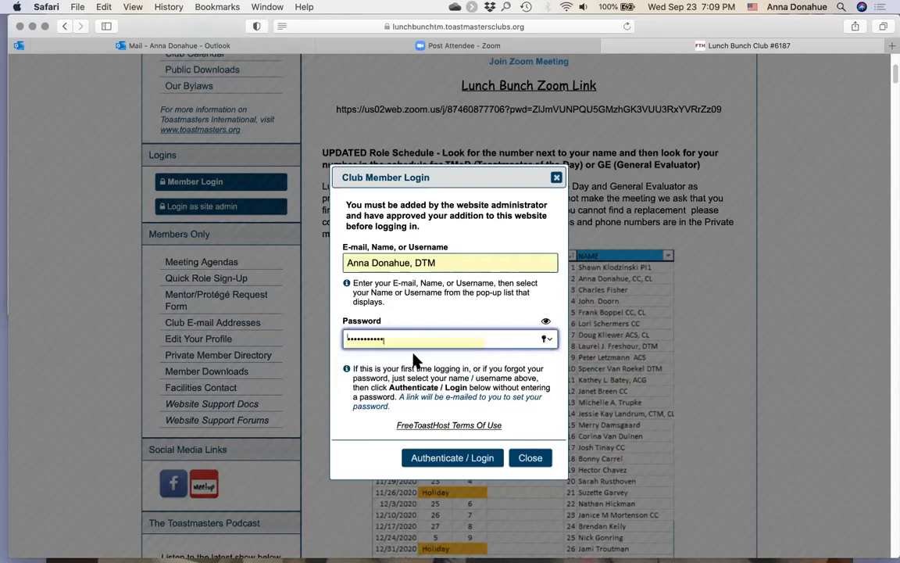
pyautogui.click(452, 460)
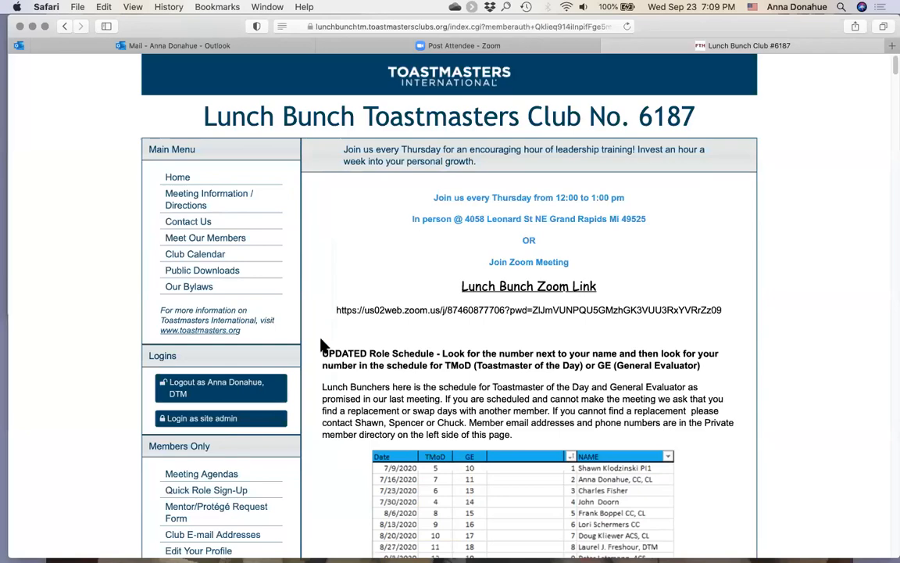
# Open the member profile for editing from the members-only area and look through its Basic Information fields
pyautogui.scroll(-1, 312, 319)
pyautogui.scroll(-5, 313, 320)
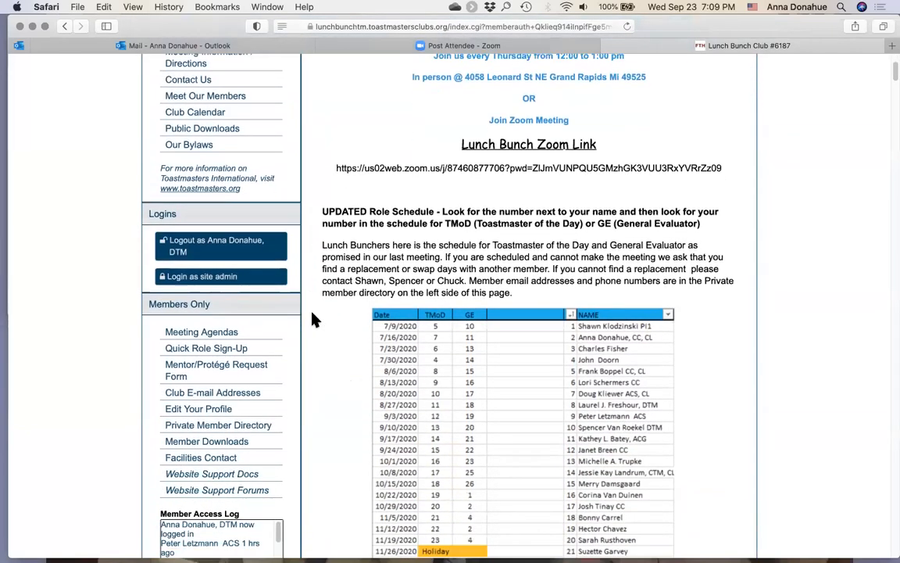
pyautogui.scroll(-4, 312, 320)
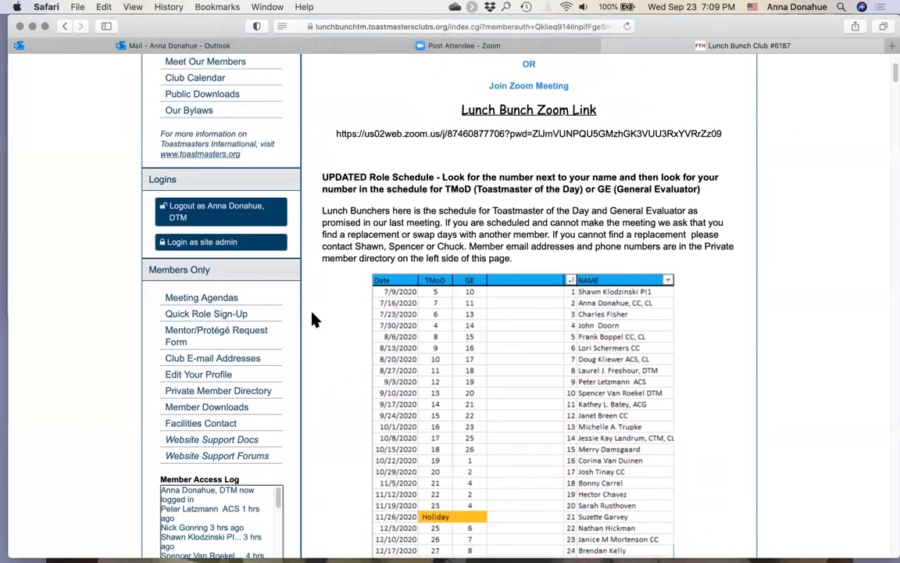
pyautogui.scroll(-2, 312, 320)
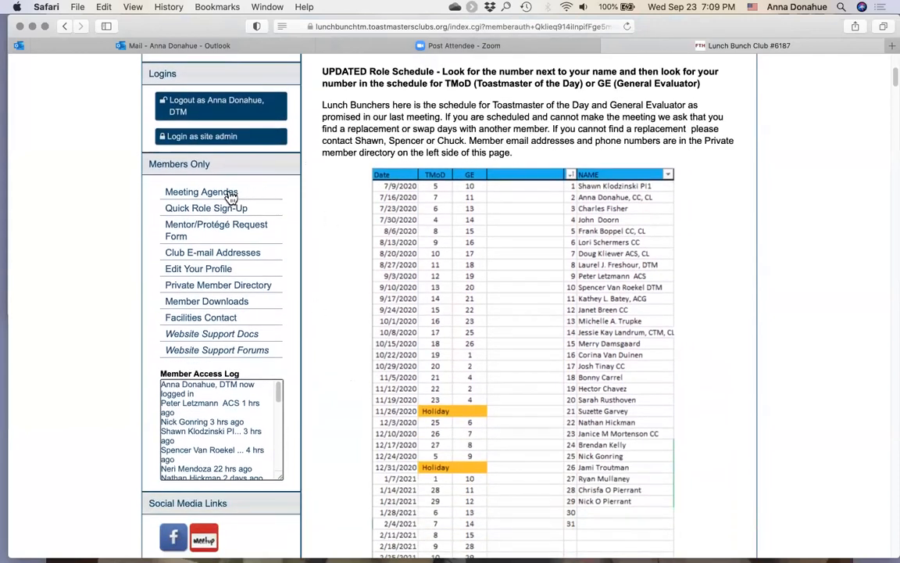
pyautogui.click(209, 271)
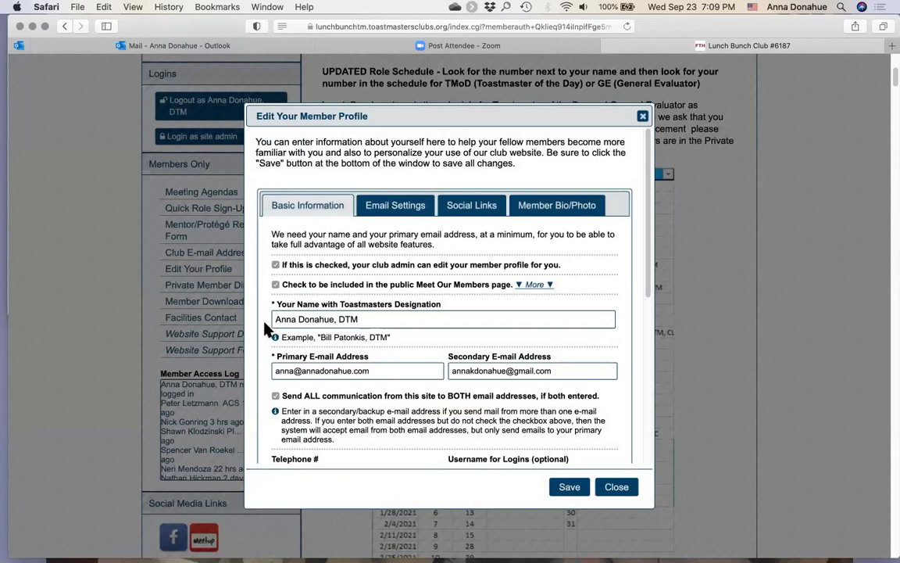
pyautogui.scroll(-5, 264, 337)
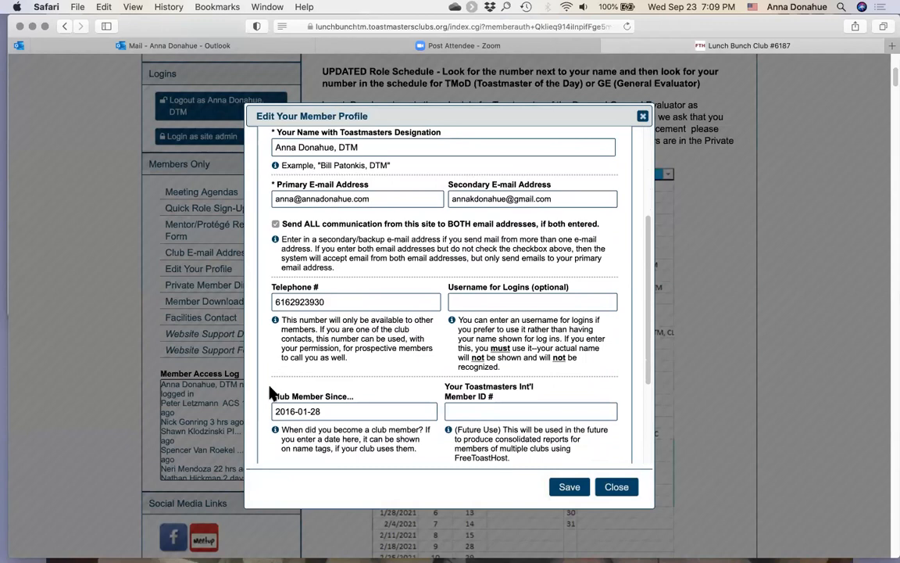
pyautogui.scroll(-3, 266, 402)
pyautogui.scroll(-1, 271, 393)
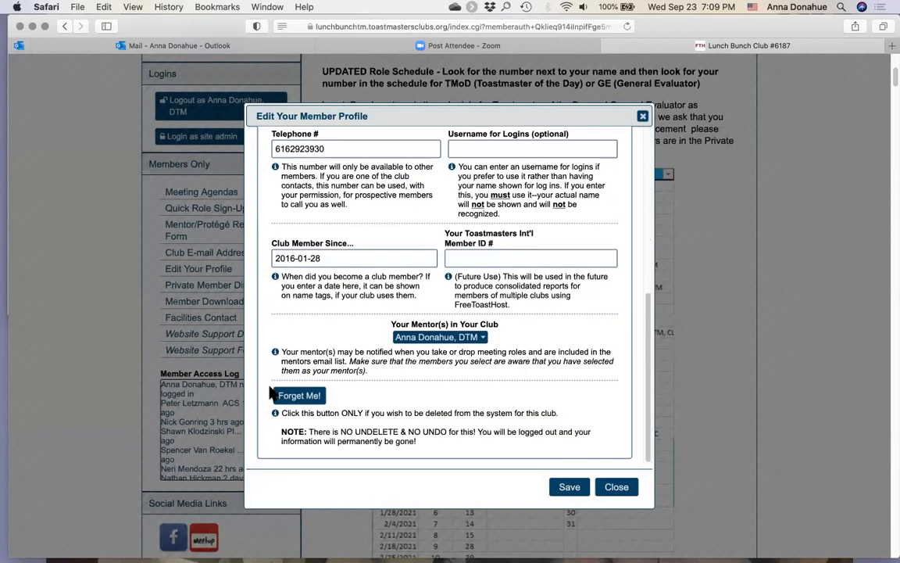
pyautogui.scroll(8, 271, 393)
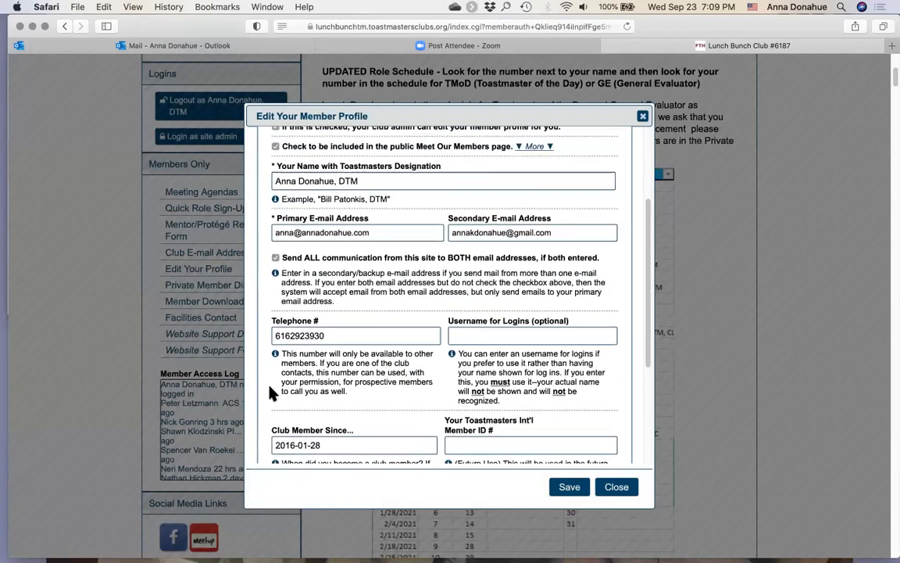
pyautogui.scroll(2, 272, 393)
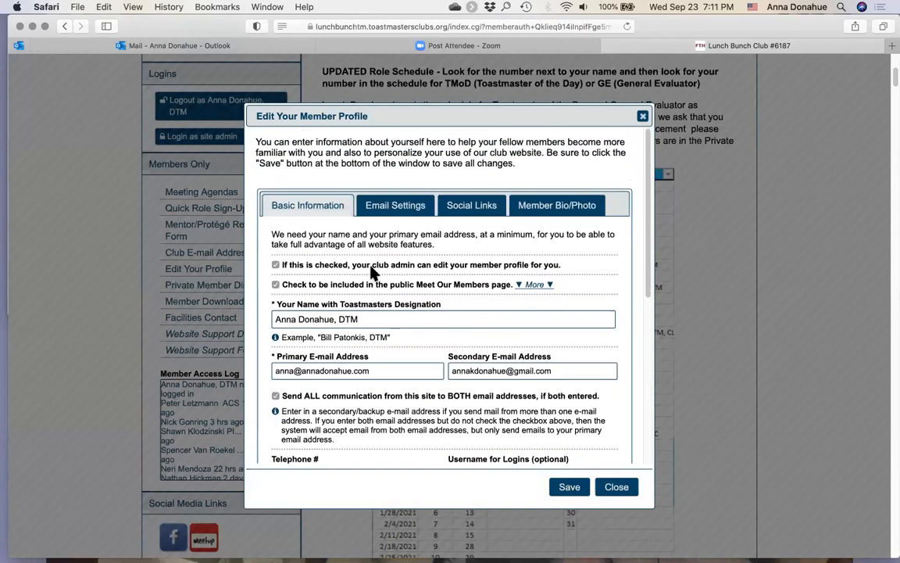
# Show the profile's Email Settings and review the notification emails, email exclusion dates and custom email groups
pyautogui.click(406, 206)
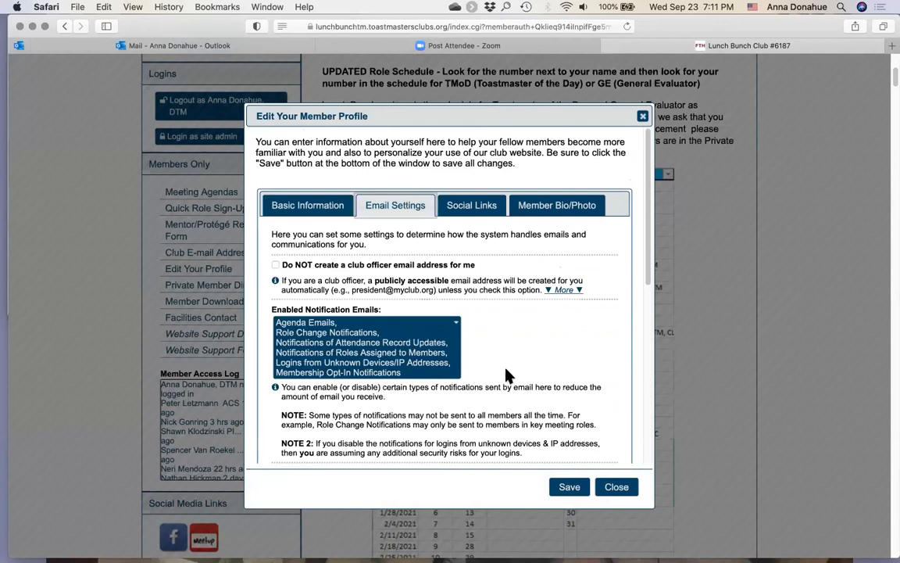
pyautogui.scroll(-5, 510, 377)
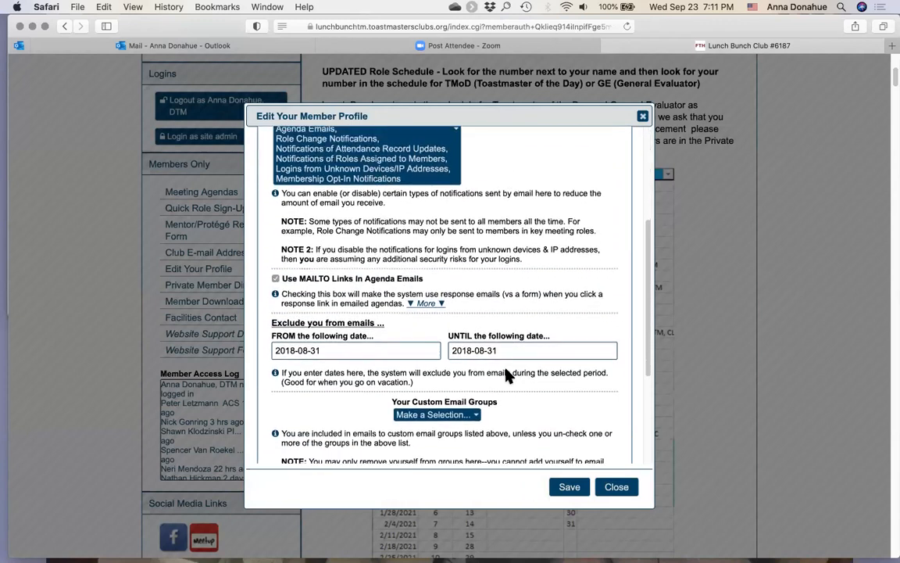
pyautogui.scroll(-2, 510, 376)
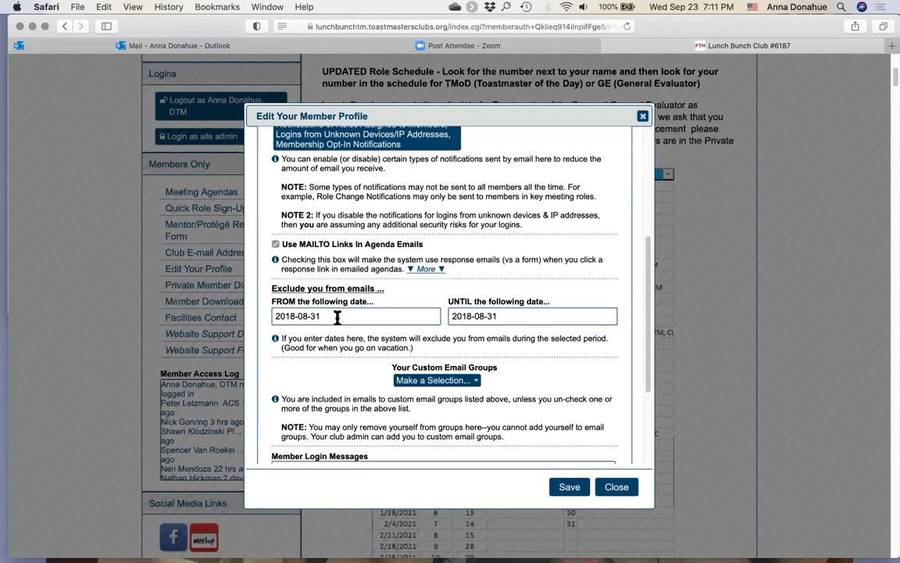
pyautogui.scroll(-3, 549, 374)
pyautogui.scroll(8, 549, 369)
pyautogui.scroll(5, 549, 369)
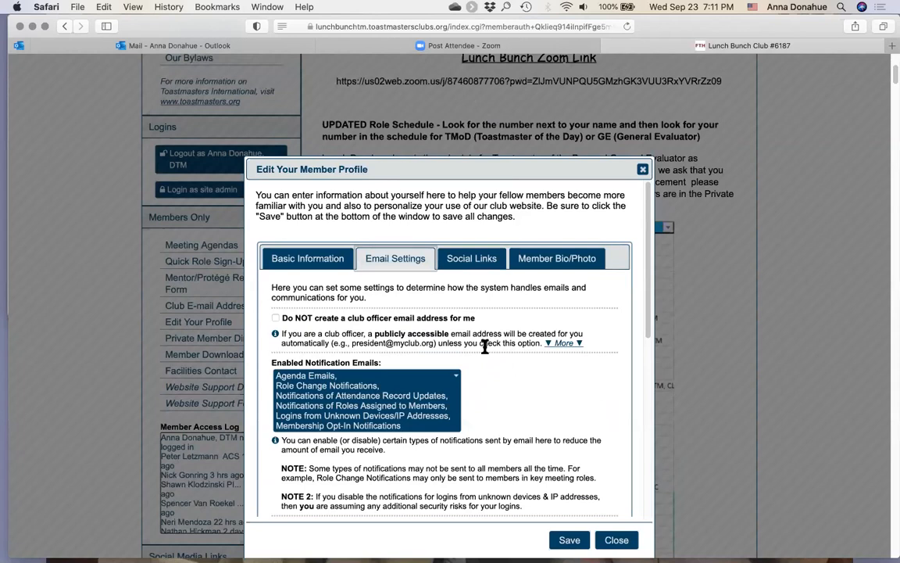
# Return to the profile's Basic Information and review the contact, username, membership date and mentor fields again
pyautogui.click(317, 266)
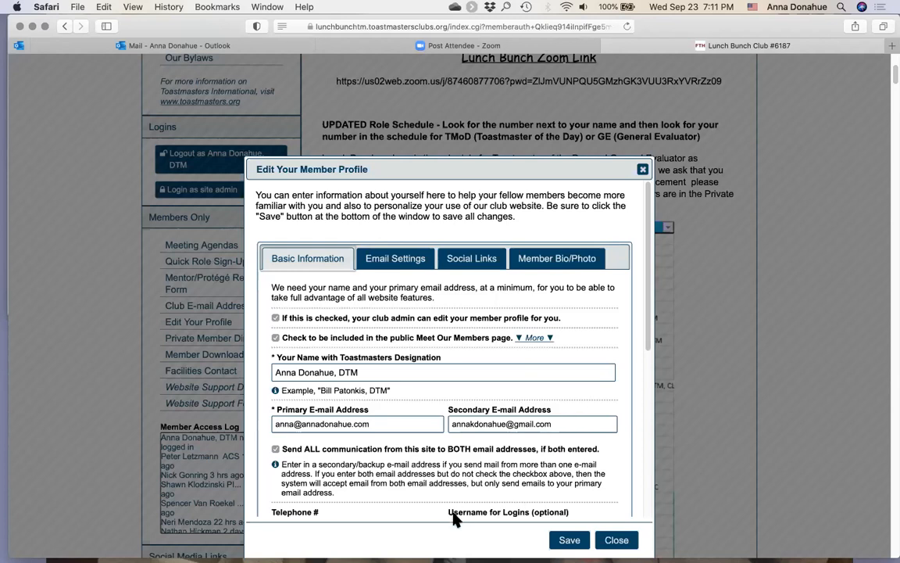
pyautogui.scroll(-1, 437, 541)
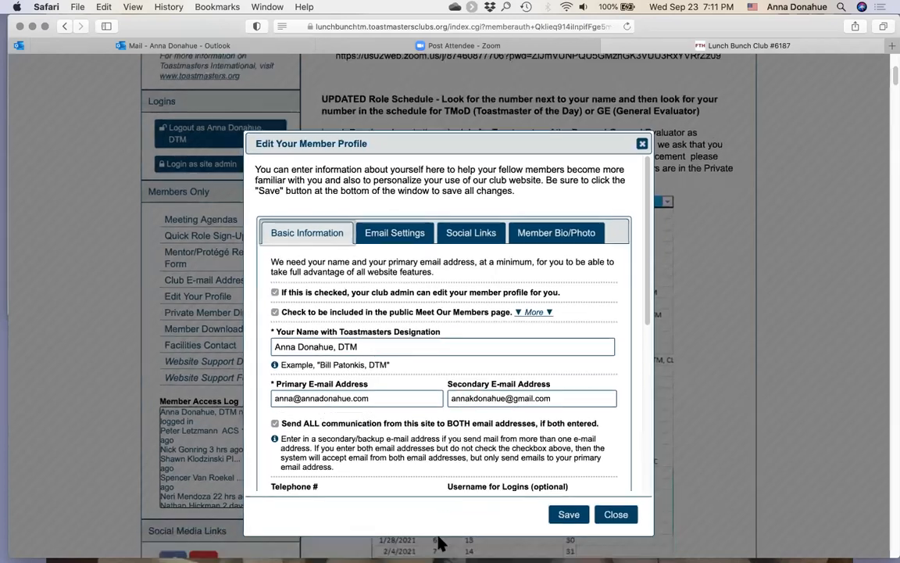
pyautogui.scroll(5, 438, 537)
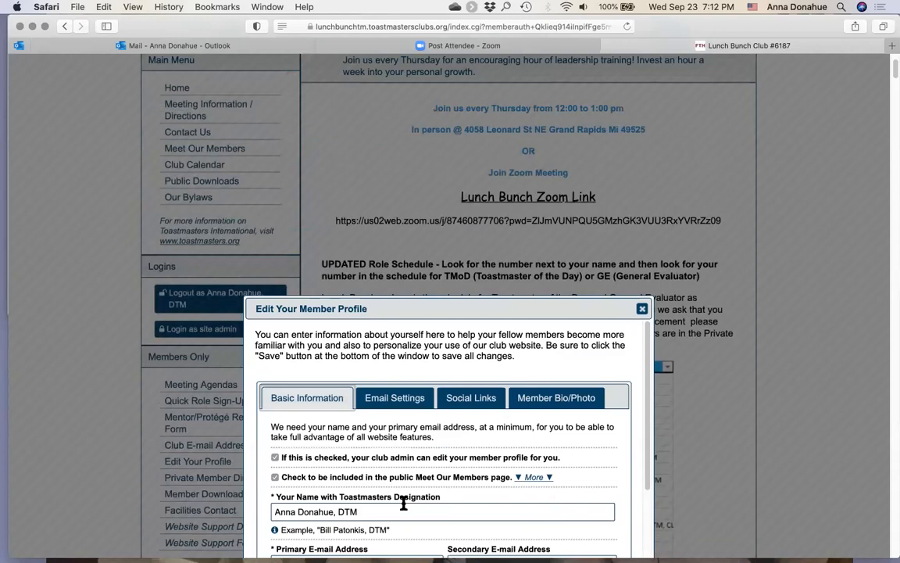
pyautogui.scroll(-4, 414, 504)
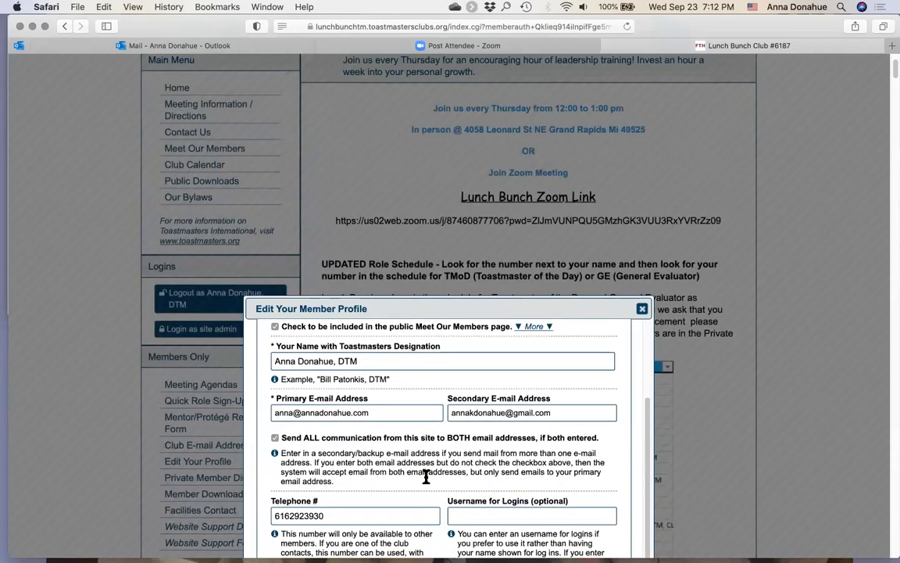
pyautogui.scroll(-1, 582, 243)
pyautogui.scroll(-5, 582, 244)
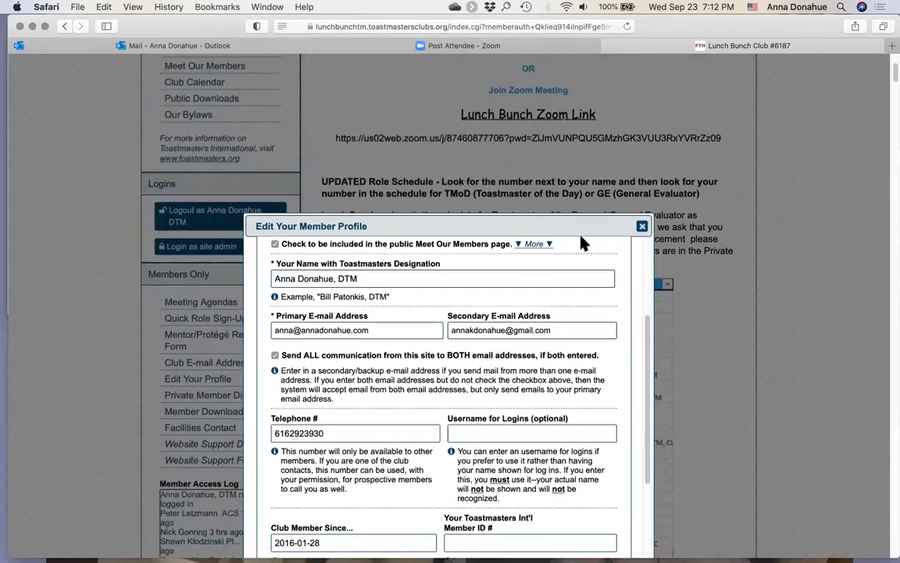
pyautogui.scroll(-8, 581, 238)
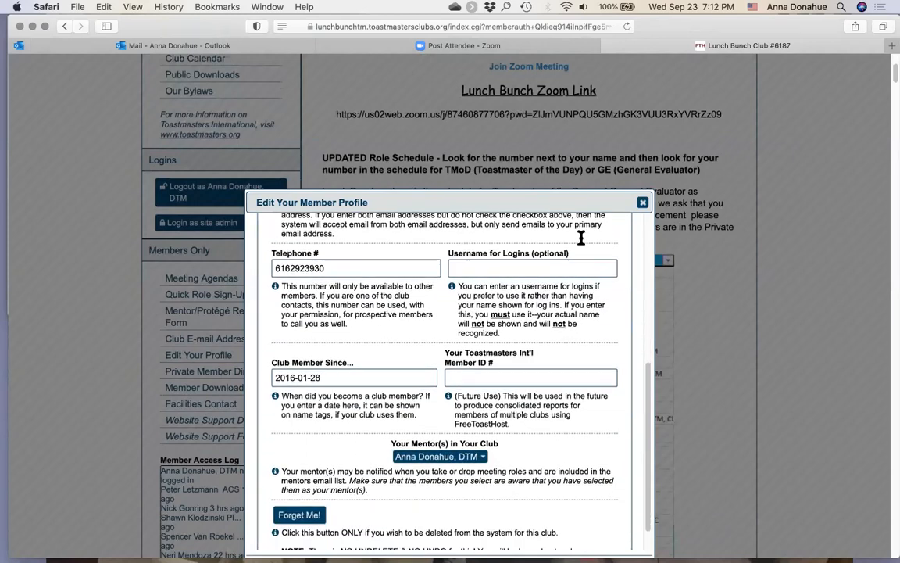
pyautogui.scroll(8, 495, 295)
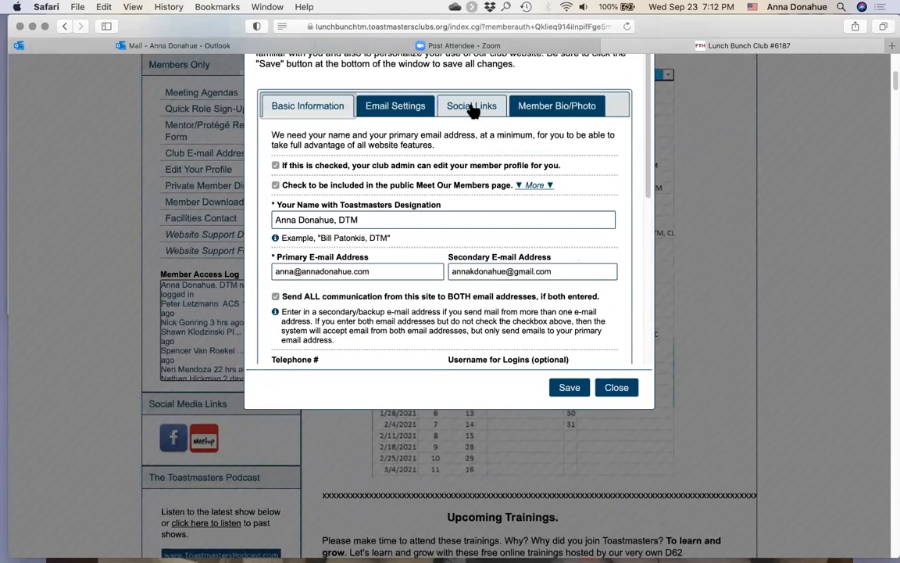
# Show the profile's Social Links and review the Facebook, Twitter, YouTube, LinkedIn and other URL fields
pyautogui.click(473, 109)
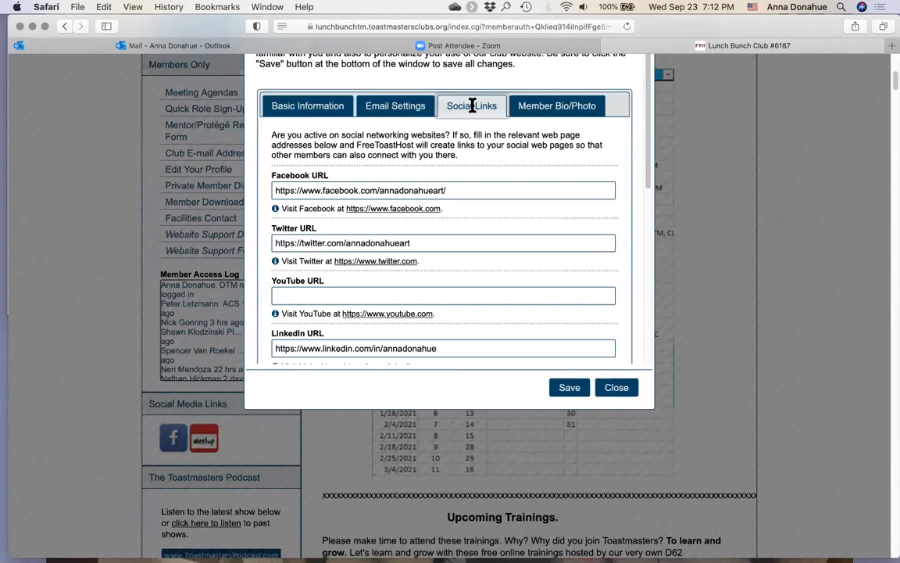
pyautogui.click(450, 191)
pyautogui.scroll(-3, 466, 319)
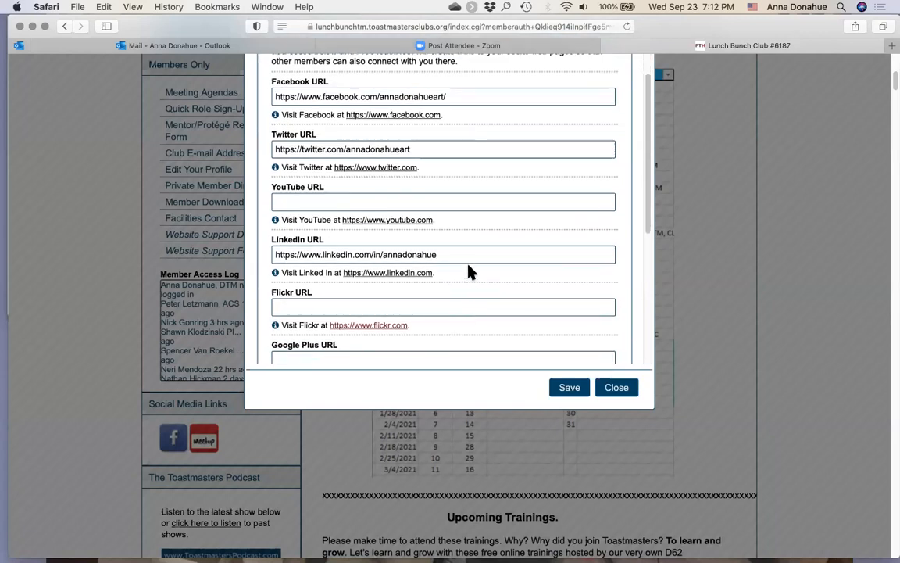
pyautogui.scroll(3, 500, 252)
pyautogui.scroll(3, 500, 253)
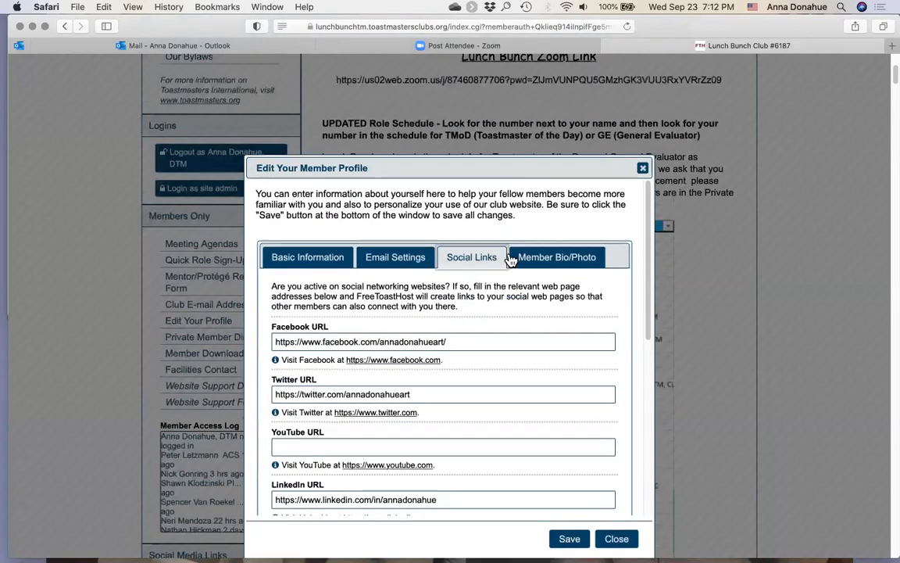
# Show the profile's Member Bio/Photo section and read through the entire brief member bio
pyautogui.click(553, 257)
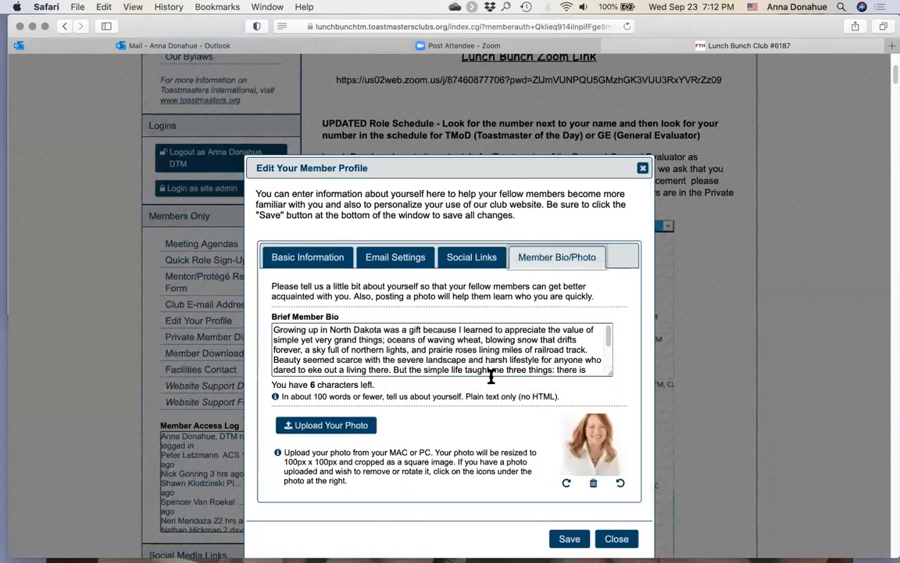
pyautogui.scroll(-2, 484, 433)
pyautogui.scroll(-1, 484, 437)
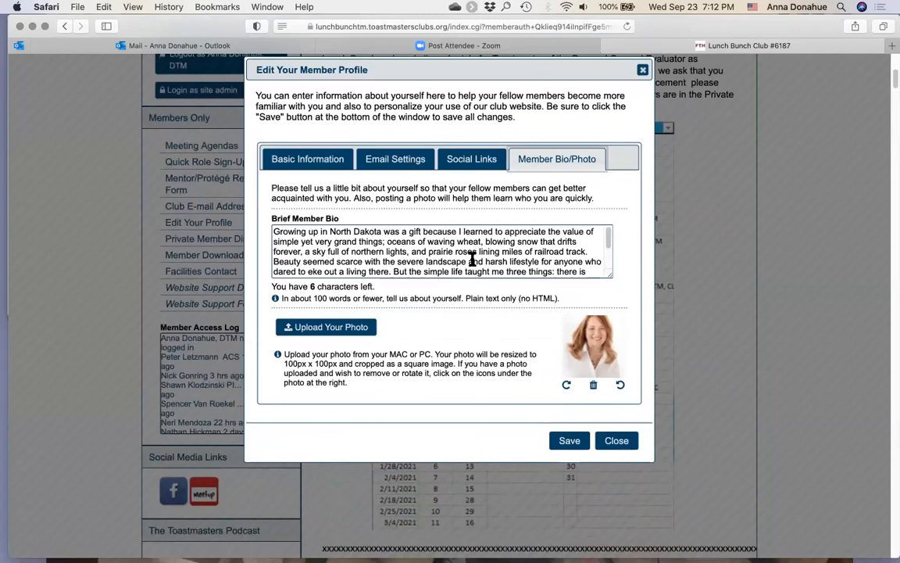
pyautogui.scroll(-4, 471, 260)
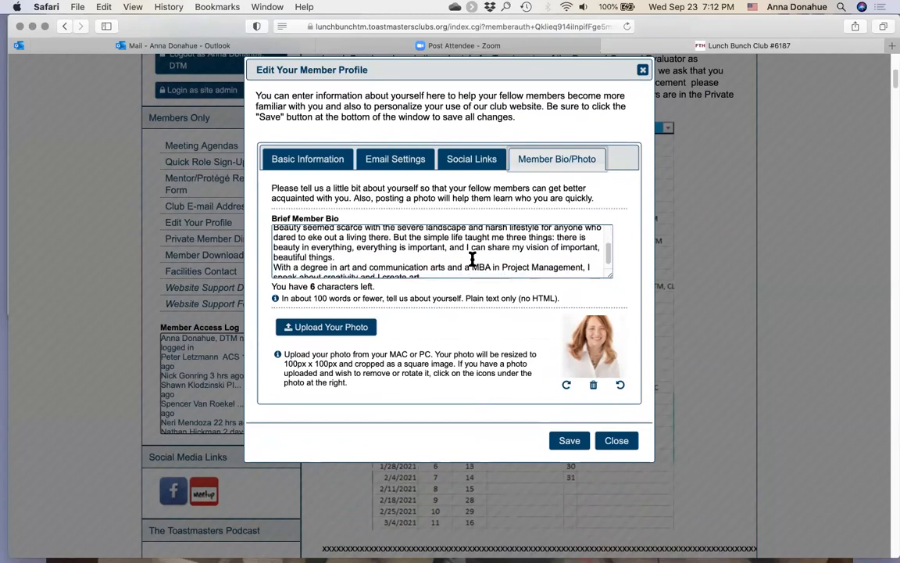
pyautogui.scroll(-1, 472, 258)
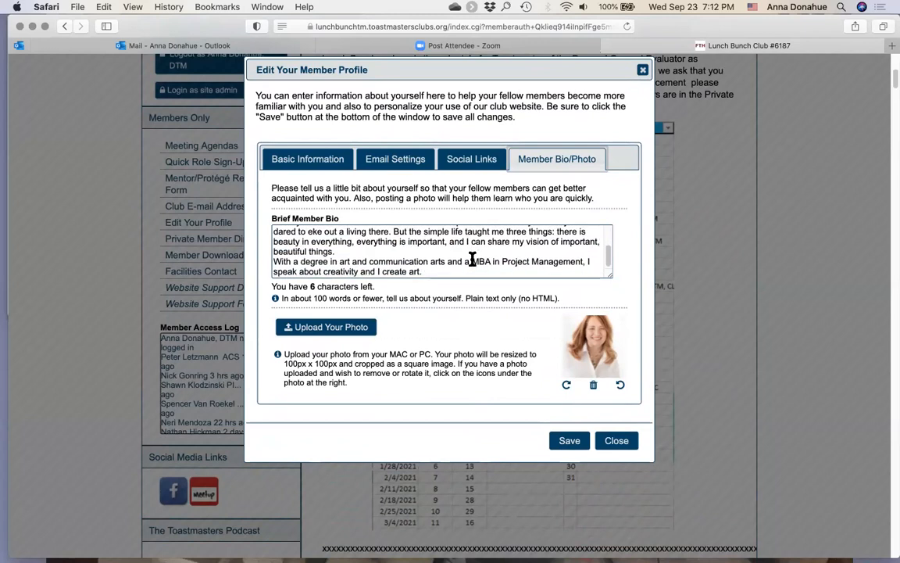
pyautogui.scroll(5, 472, 260)
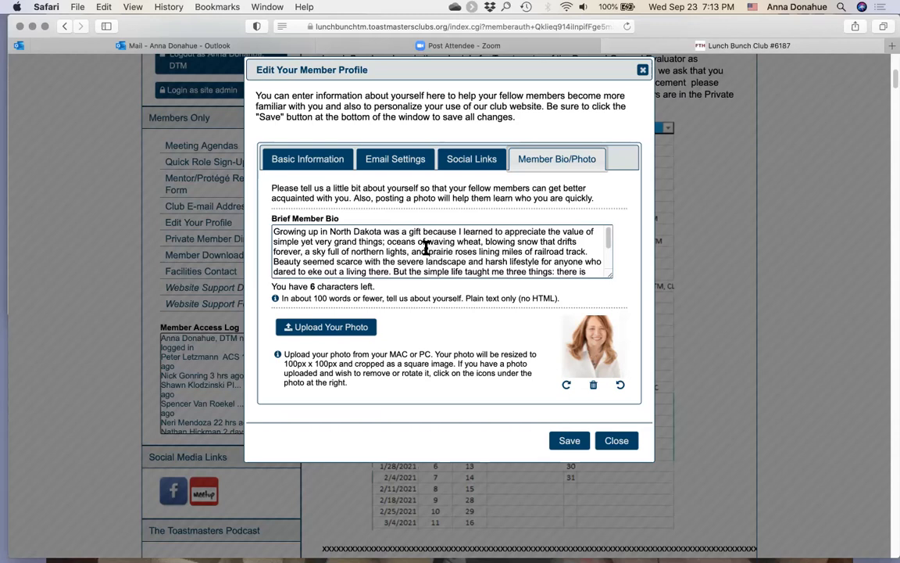
pyautogui.scroll(-2, 429, 249)
pyautogui.scroll(-4, 429, 249)
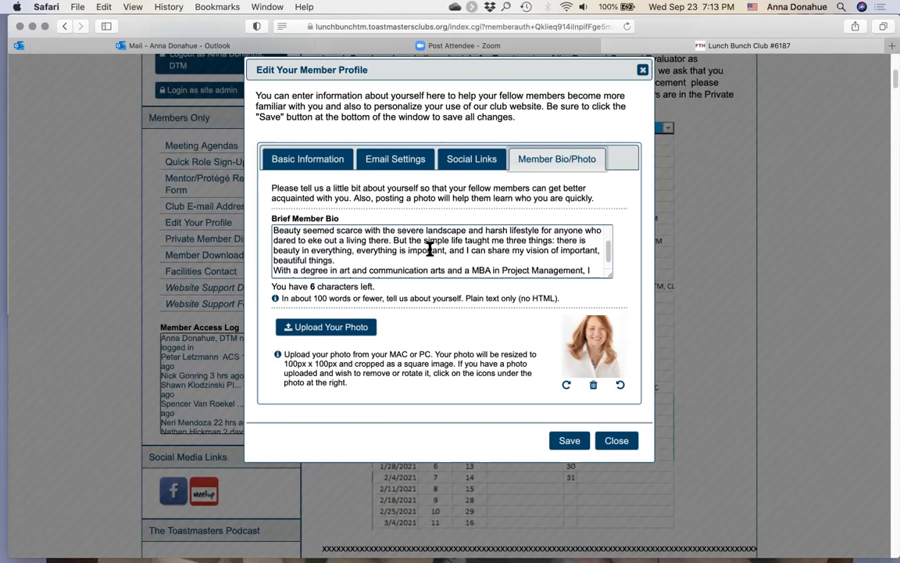
pyautogui.scroll(-1, 439, 322)
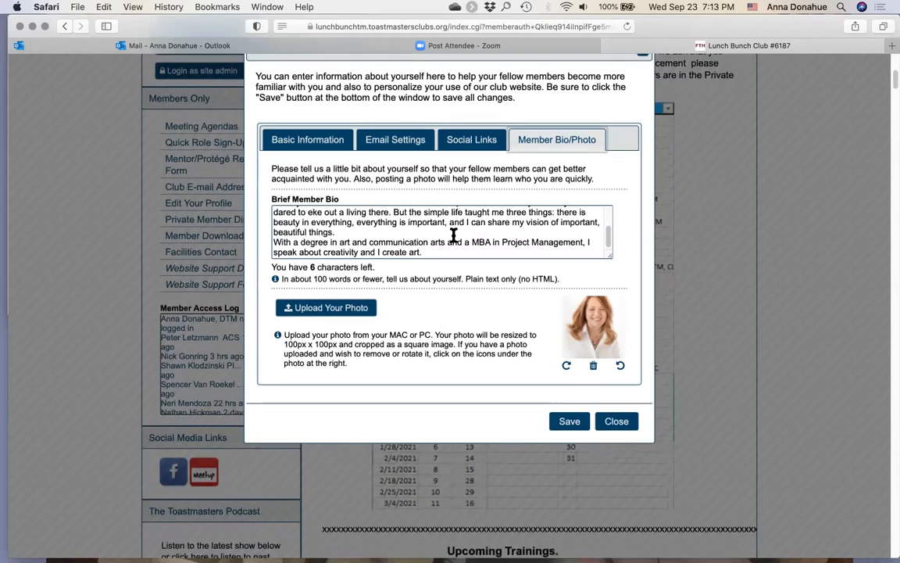
# Upload the headshot numbered 2919 from the "headshot web use" folder as the profile photo
pyautogui.scroll(-2, 454, 235)
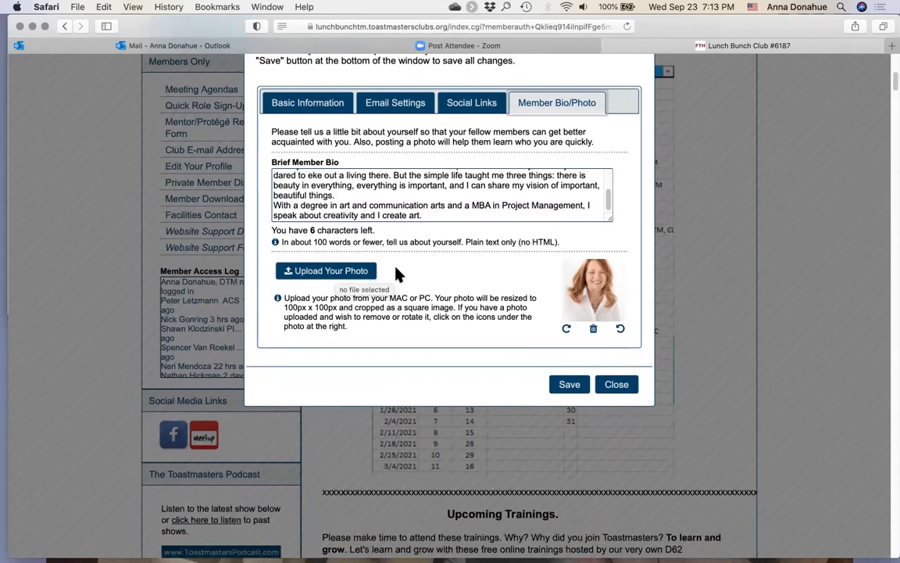
pyautogui.click(331, 274)
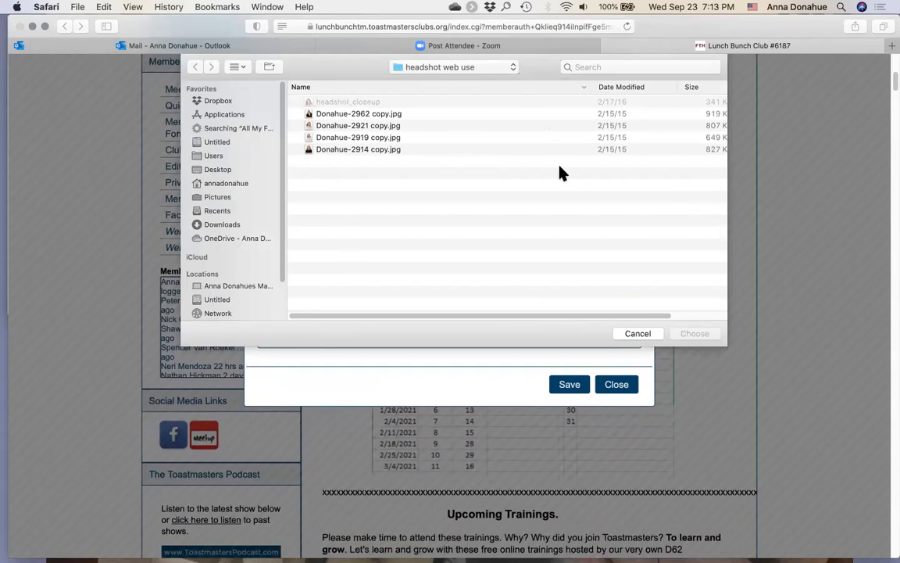
pyautogui.click(329, 140)
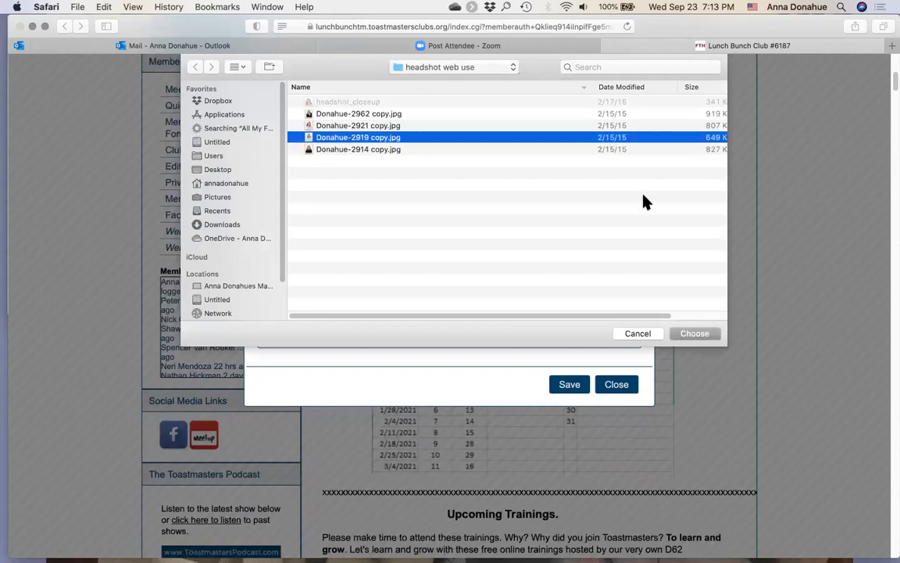
pyautogui.click(694, 333)
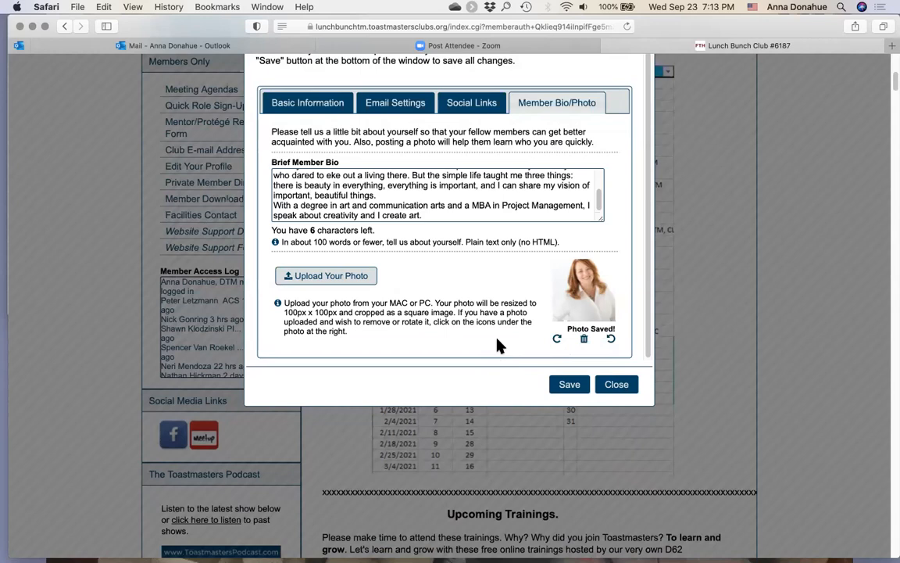
# Save the member profile changes and close the profile editor
pyautogui.scroll(3, 500, 346)
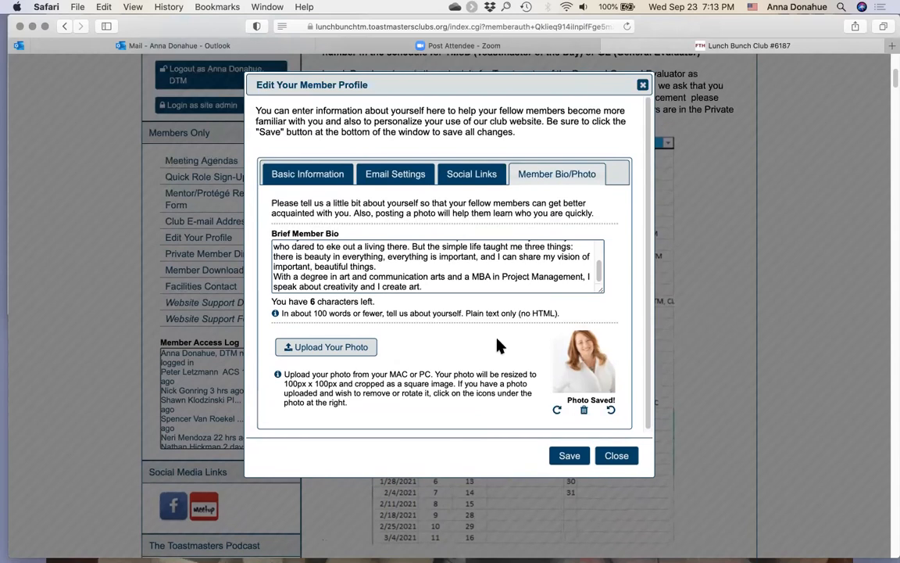
pyautogui.scroll(-2, 500, 346)
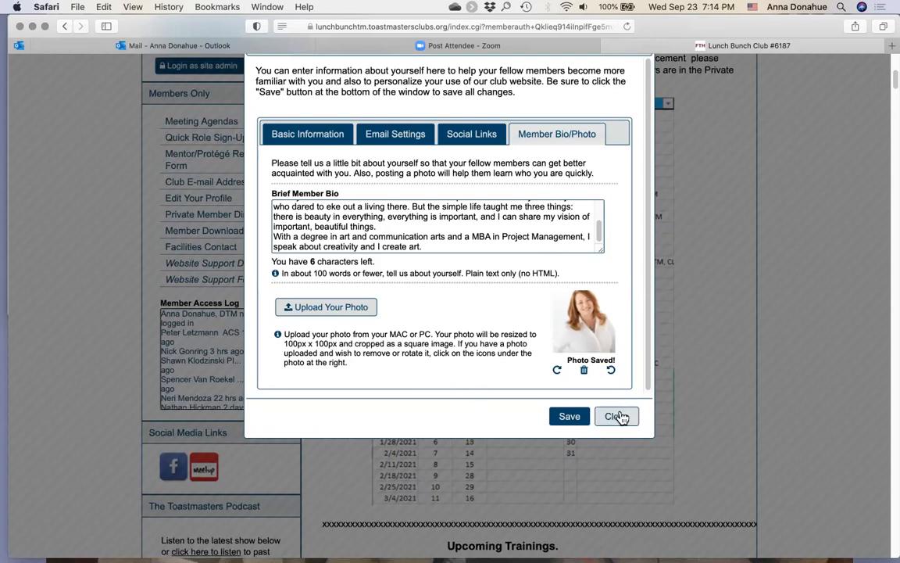
pyautogui.click(568, 418)
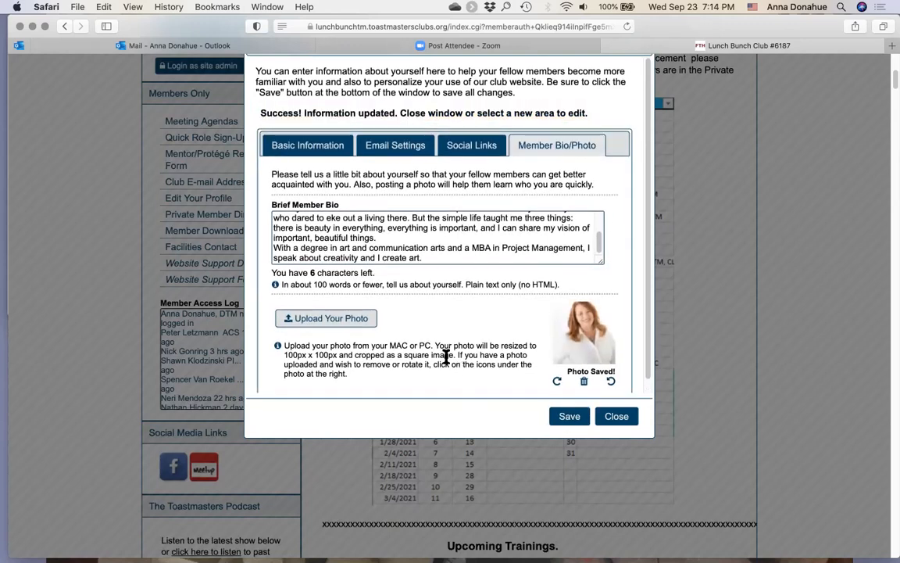
pyautogui.scroll(3, 446, 353)
pyautogui.scroll(-1, 462, 367)
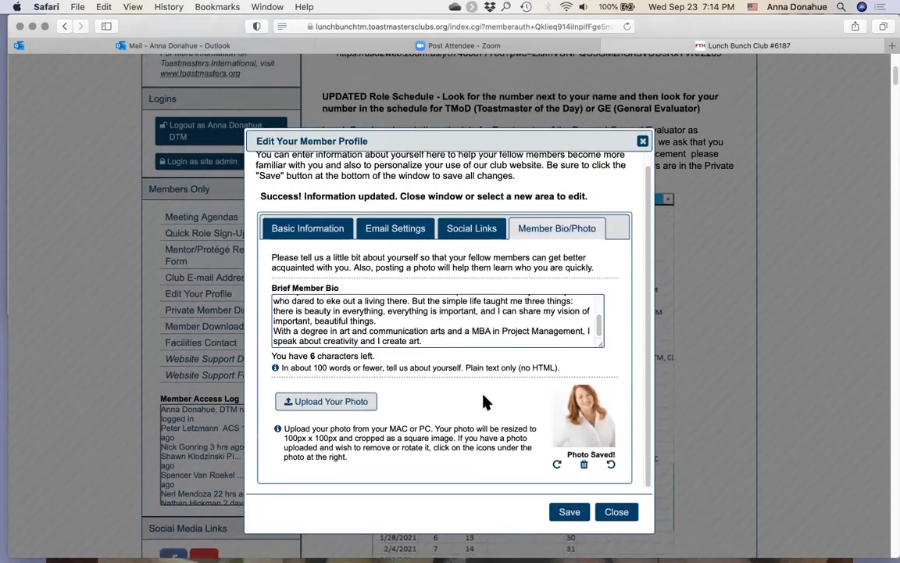
pyautogui.click(616, 512)
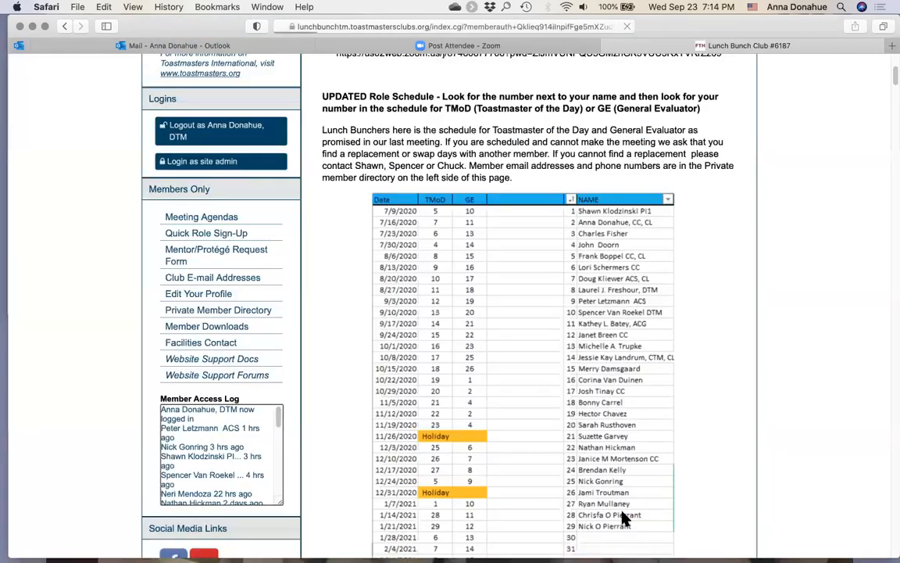
# Show the public Meet Our Members page and review the profiles down to the member's own updated photo and bio
pyautogui.scroll(5, 500, 391)
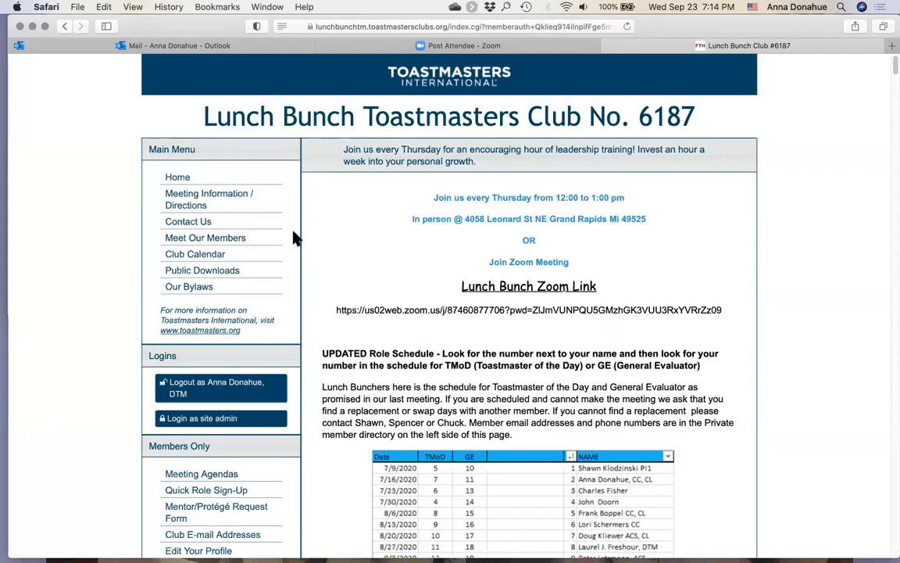
pyautogui.click(205, 239)
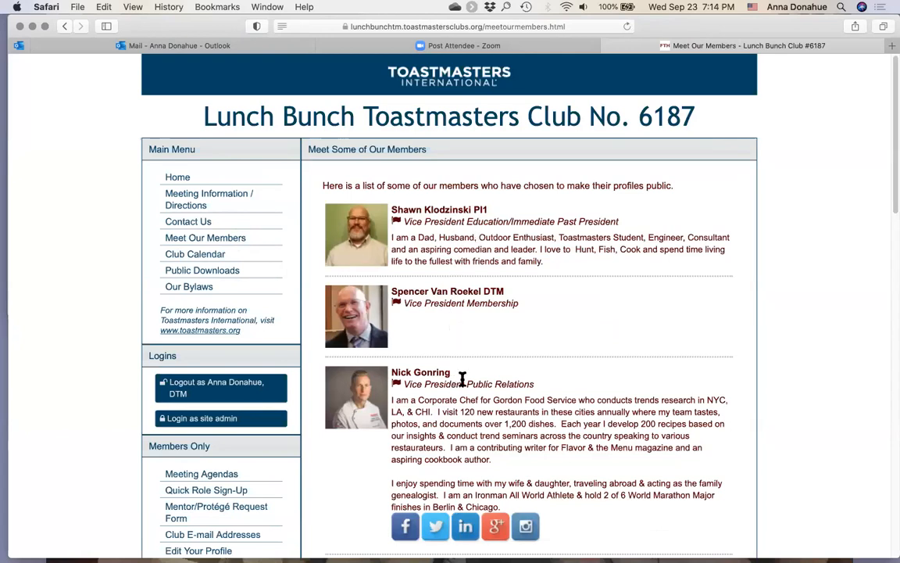
pyautogui.scroll(-1, 485, 447)
pyautogui.scroll(-5, 487, 450)
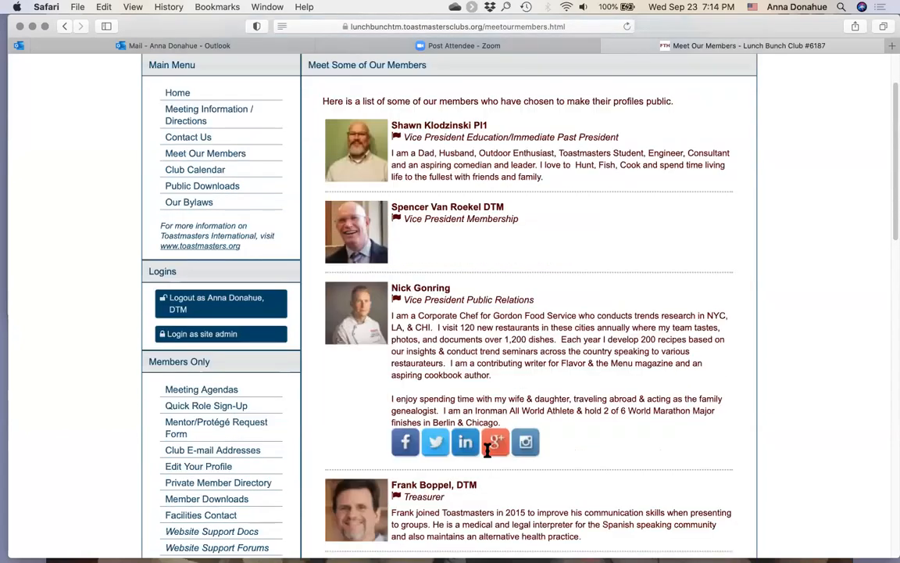
pyautogui.scroll(-5, 487, 451)
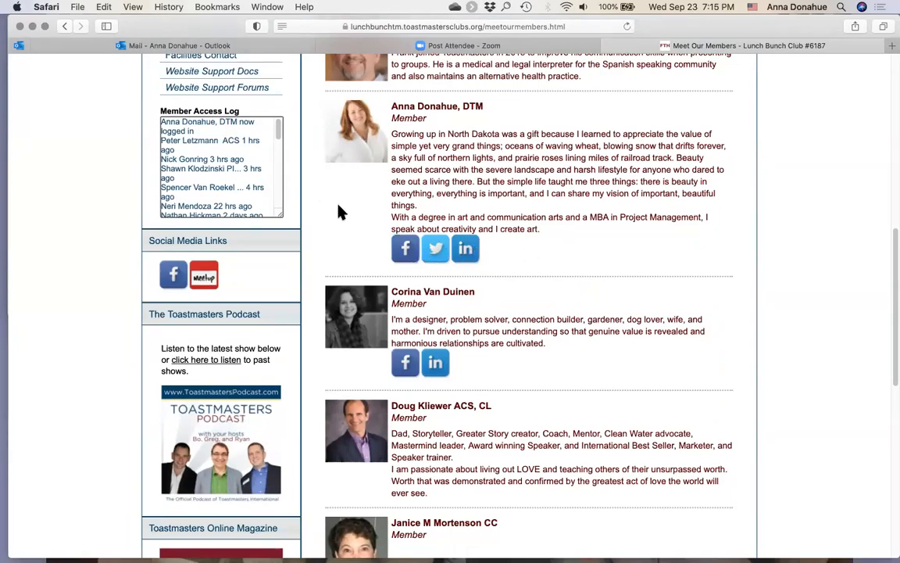
# Show the Private Member Directory, browse the members' contact details and bios, and close it
pyautogui.scroll(10, 340, 210)
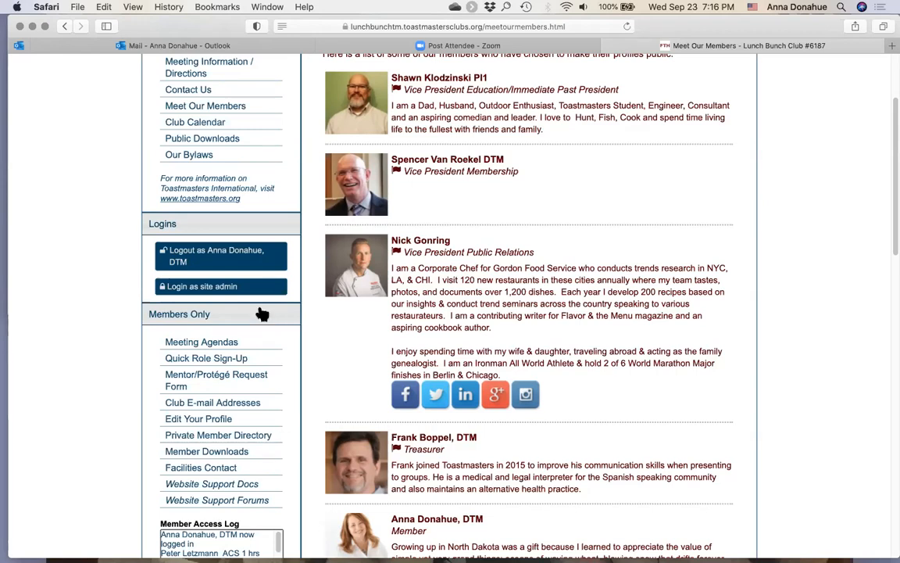
pyautogui.scroll(-3, 262, 314)
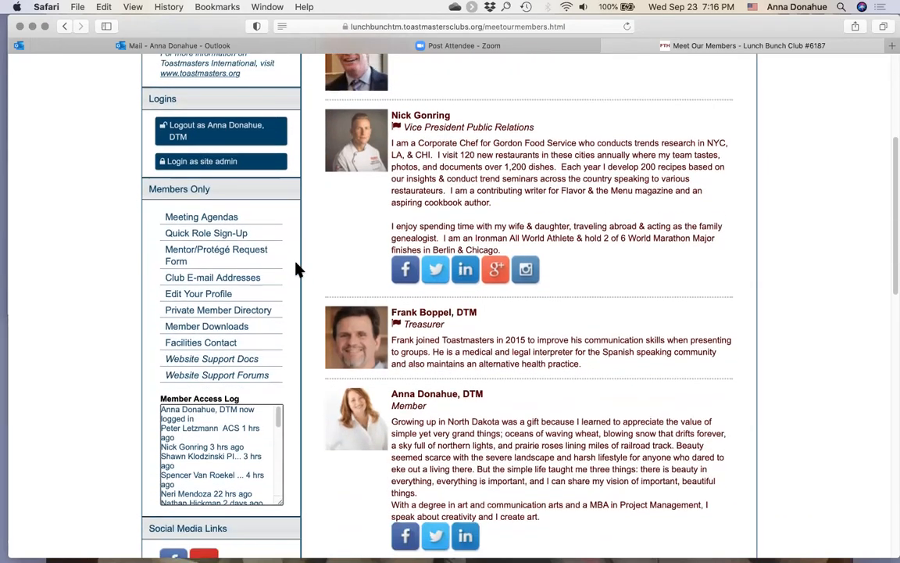
pyautogui.scroll(2, 297, 270)
pyautogui.scroll(3, 296, 269)
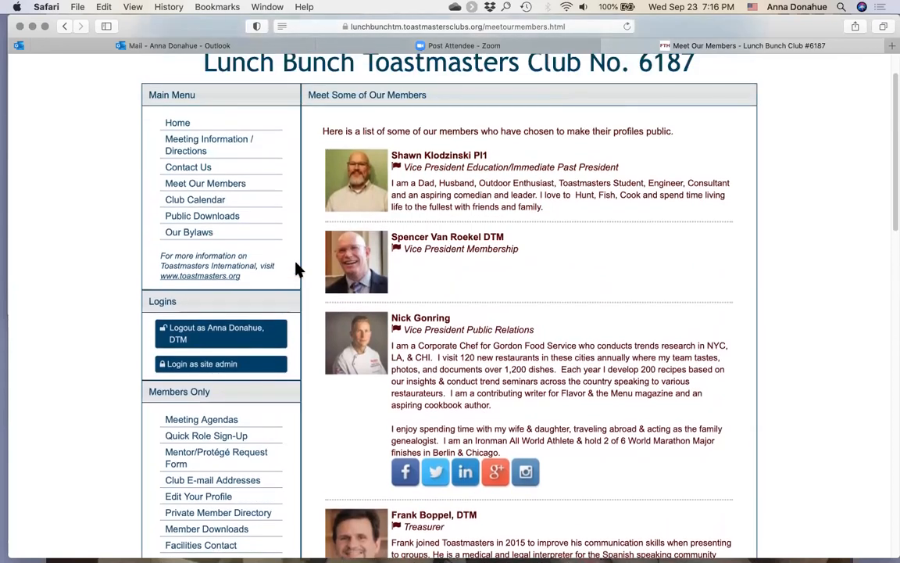
pyautogui.scroll(-4, 297, 270)
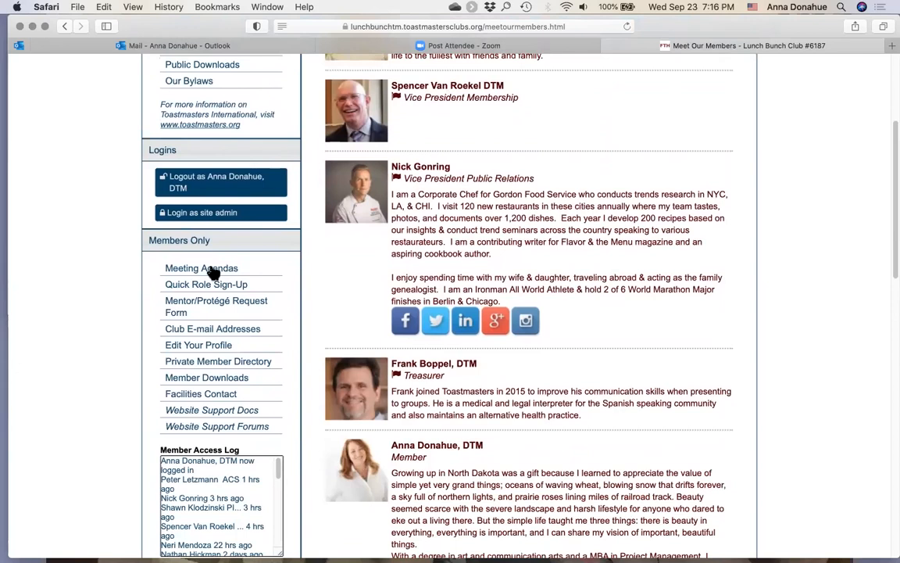
pyautogui.click(209, 364)
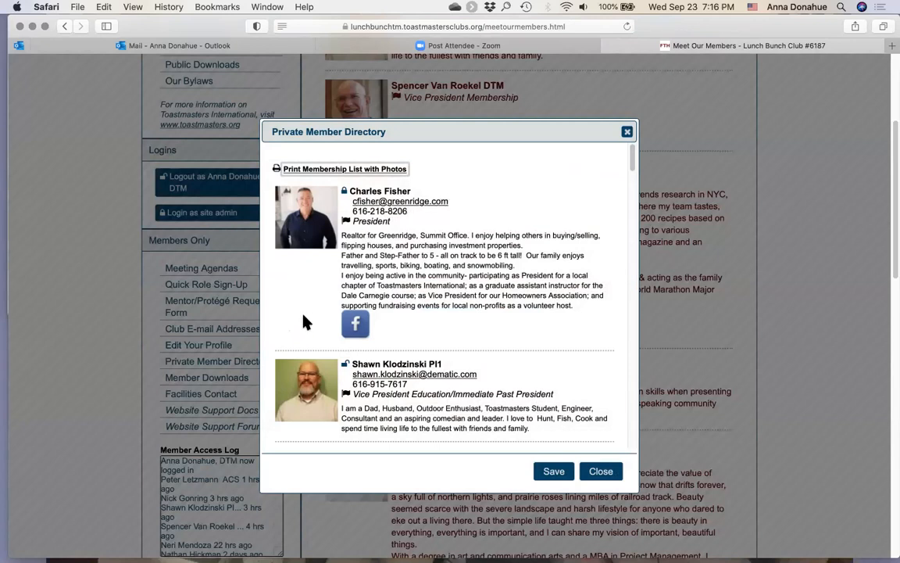
pyautogui.scroll(-2, 306, 336)
pyautogui.scroll(-12, 306, 336)
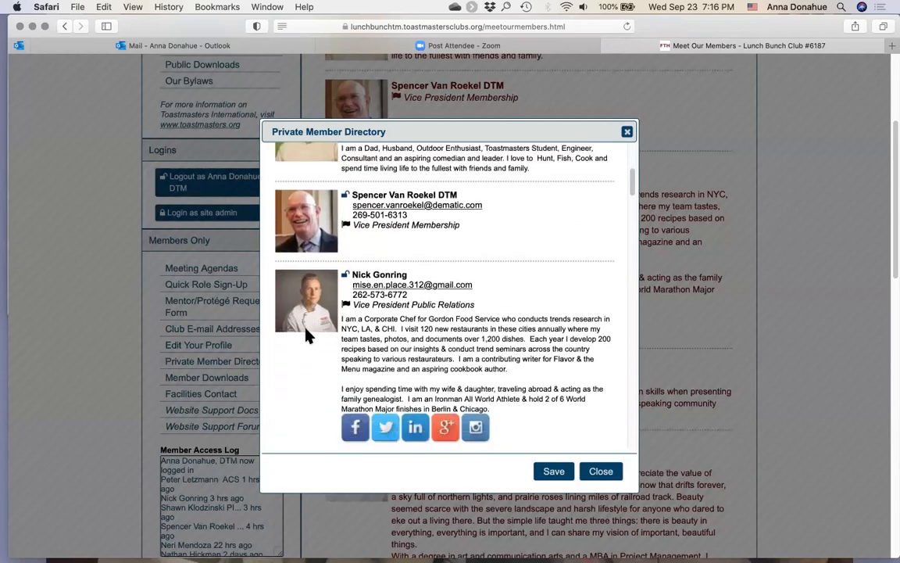
pyautogui.scroll(-10, 306, 336)
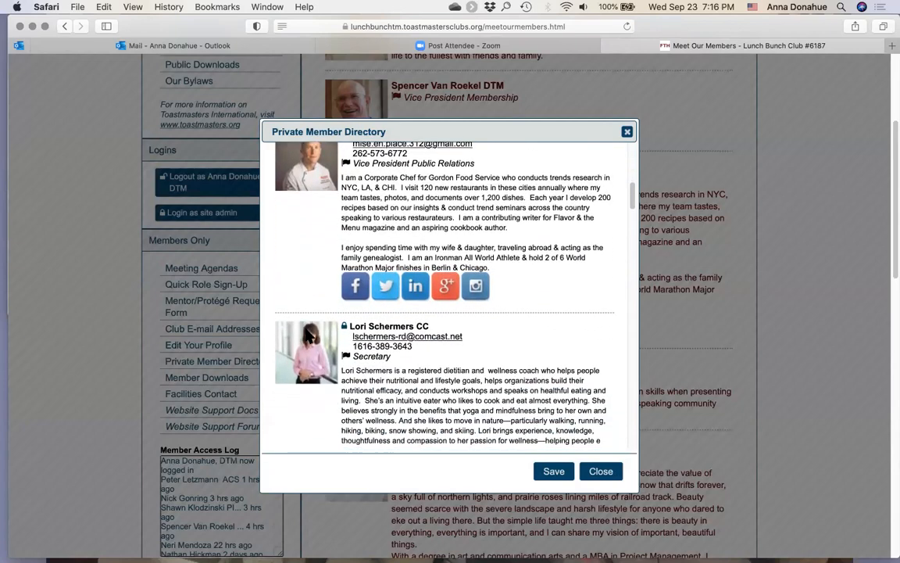
pyautogui.scroll(-10, 307, 334)
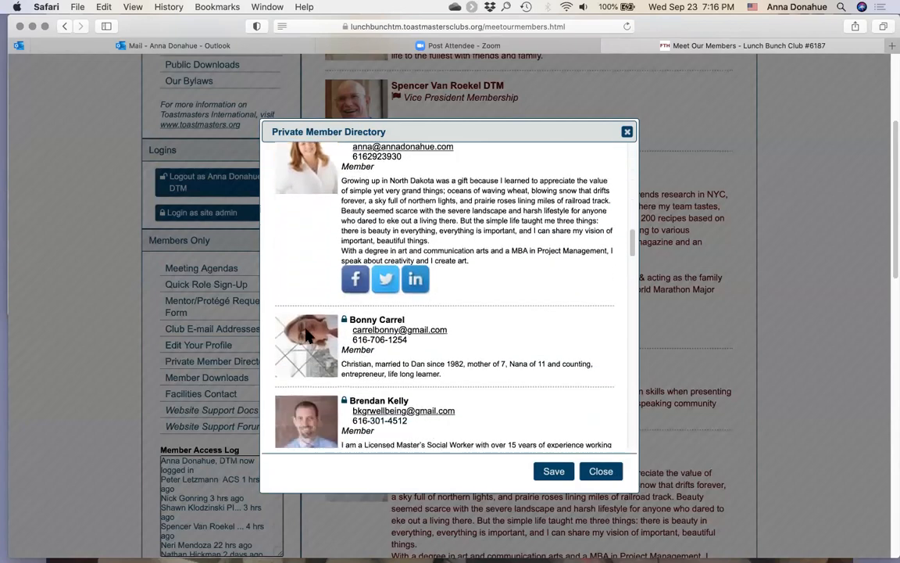
pyautogui.scroll(-10, 306, 334)
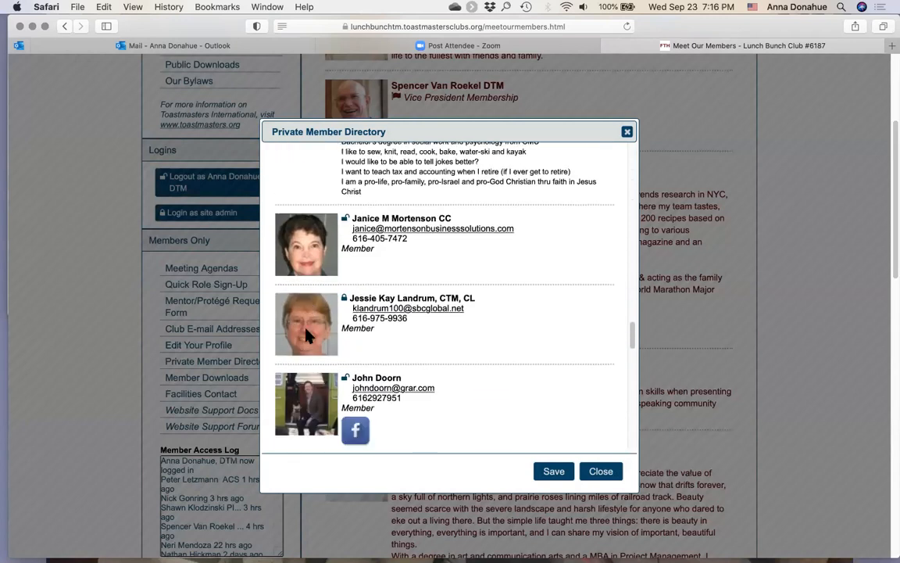
pyautogui.scroll(10, 307, 335)
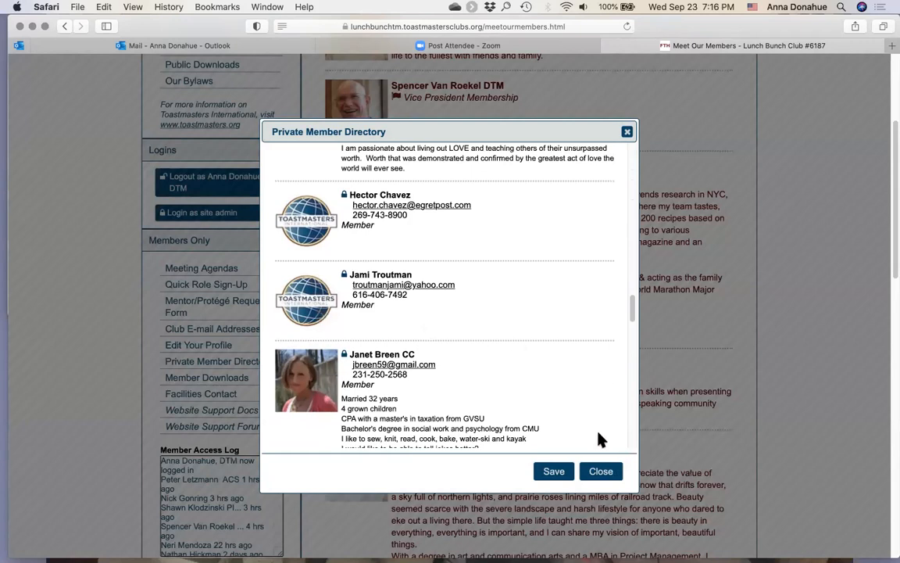
pyautogui.click(627, 133)
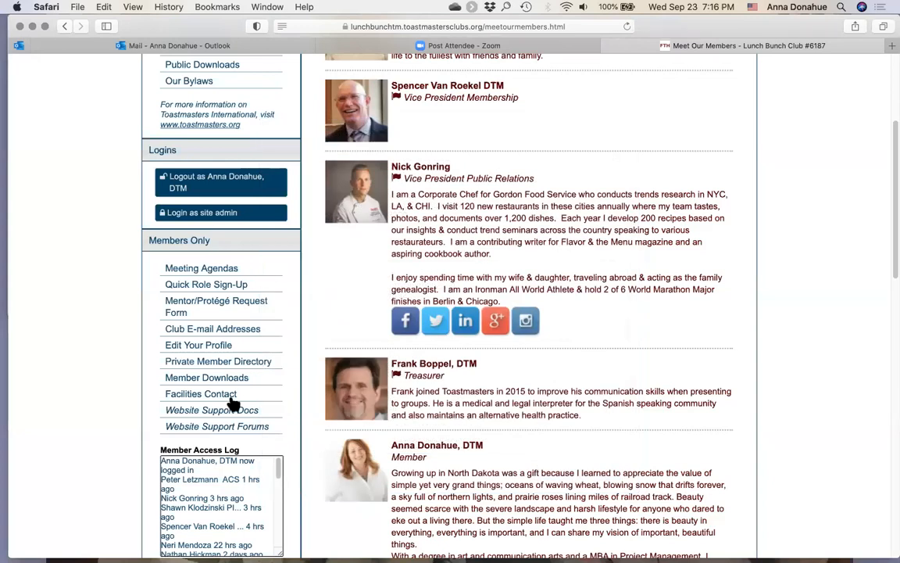
# Show the club's meeting agenda, review its roles and attendance setting, and view the dates of other available agendas
pyautogui.click(207, 270)
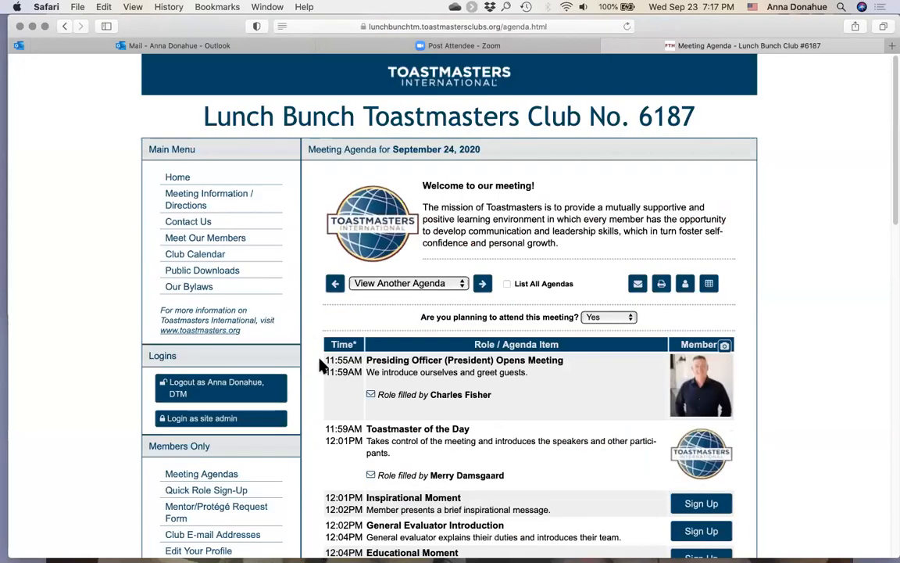
pyautogui.scroll(-3, 805, 311)
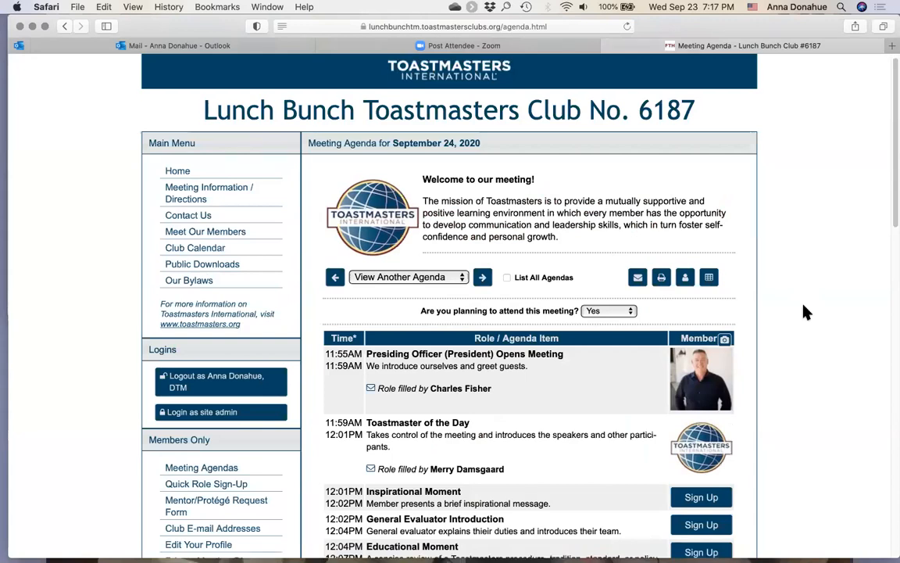
pyautogui.scroll(2, 805, 311)
pyautogui.scroll(1, 806, 311)
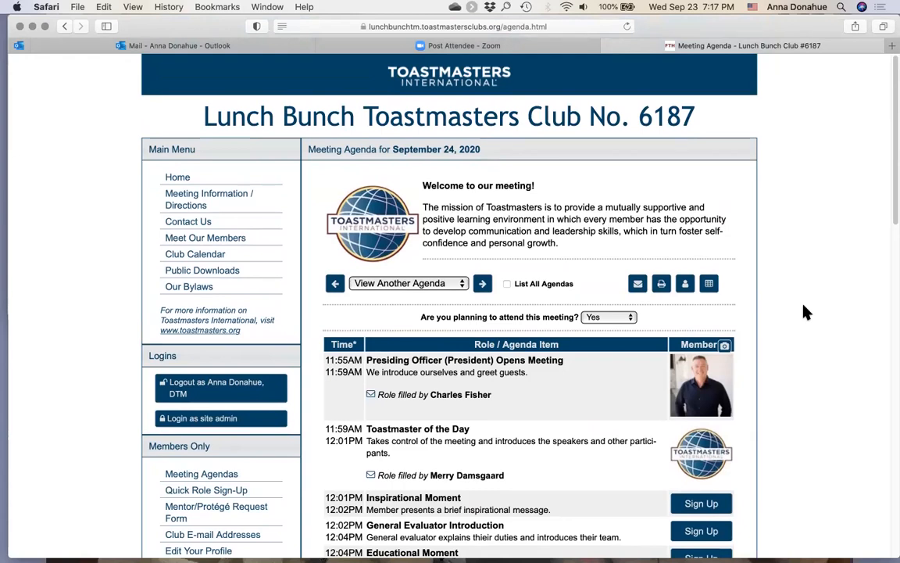
pyautogui.scroll(-2, 807, 311)
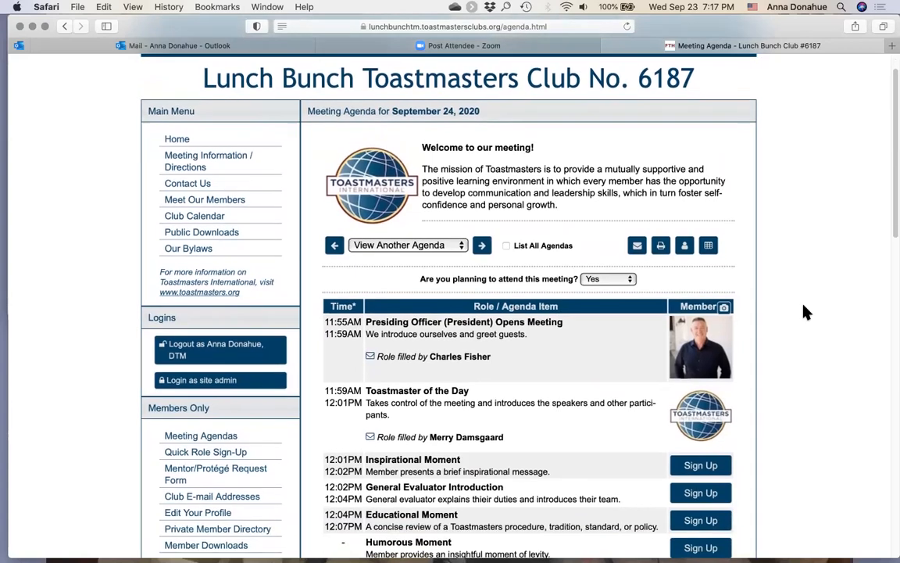
pyautogui.scroll(1, 807, 311)
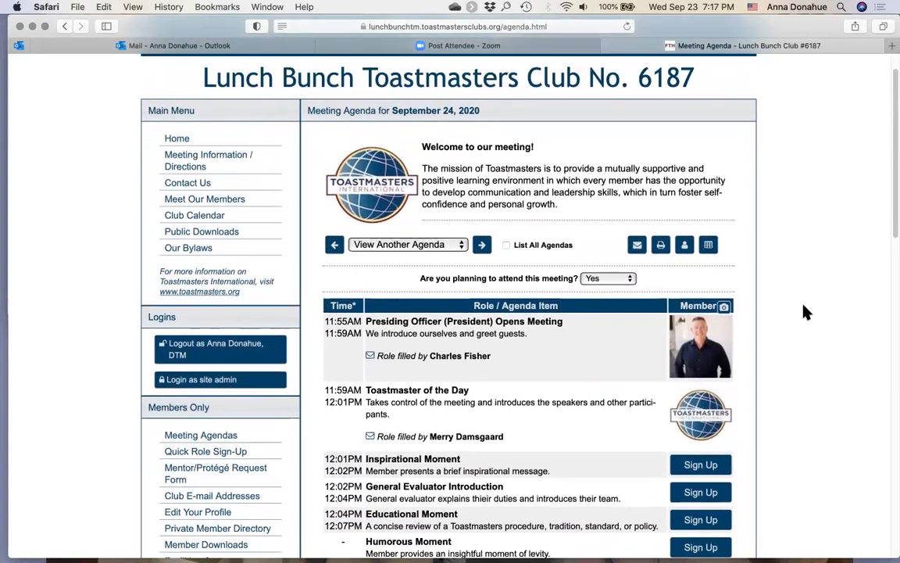
pyautogui.scroll(-1, 807, 313)
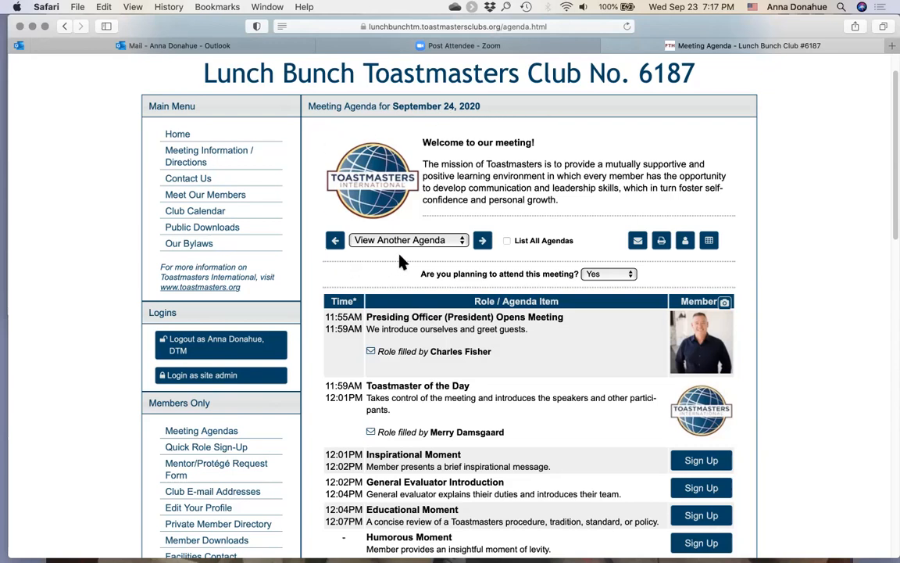
pyautogui.click(463, 242)
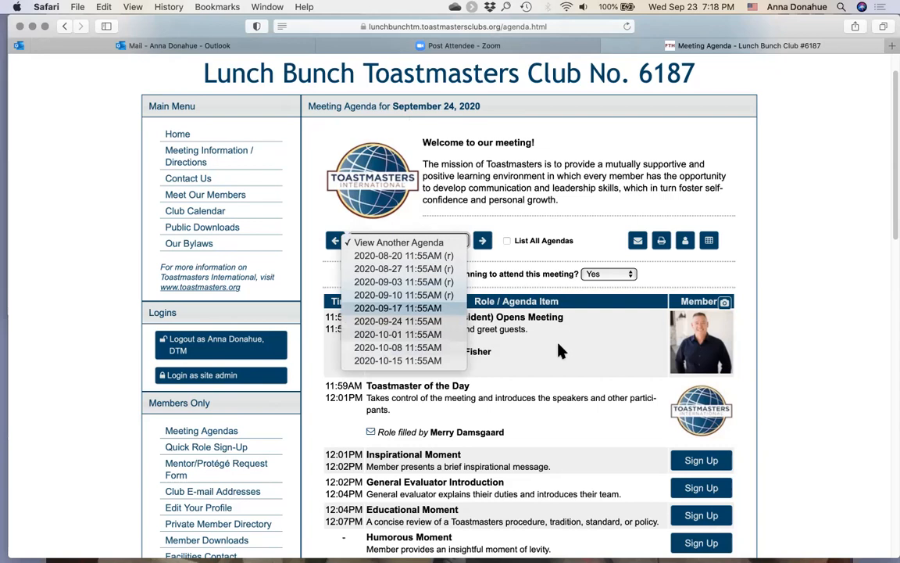
pyautogui.click(460, 194)
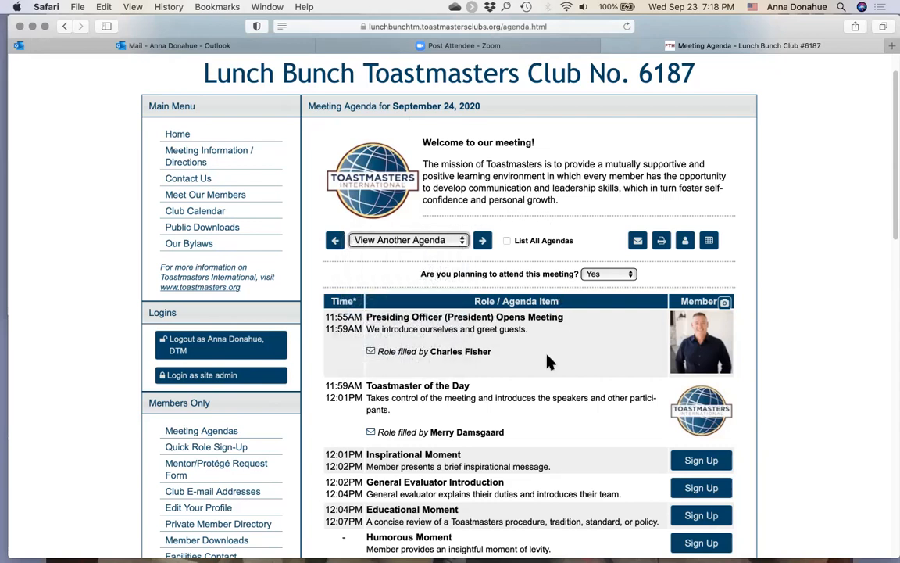
# Start an e-mail of the meeting agenda and set its replies to go to the Sender and Toastmaster instead of the VP of Education
pyautogui.click(639, 243)
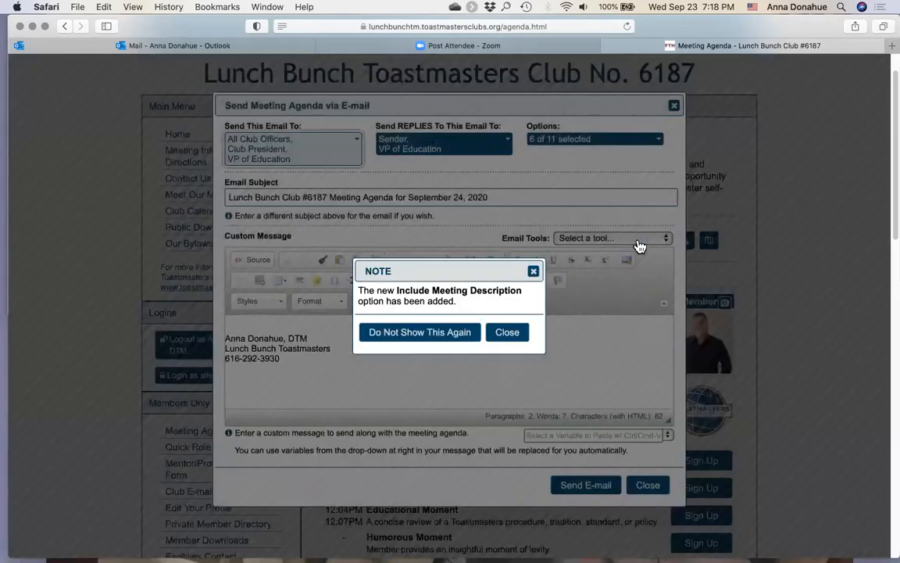
pyautogui.click(508, 334)
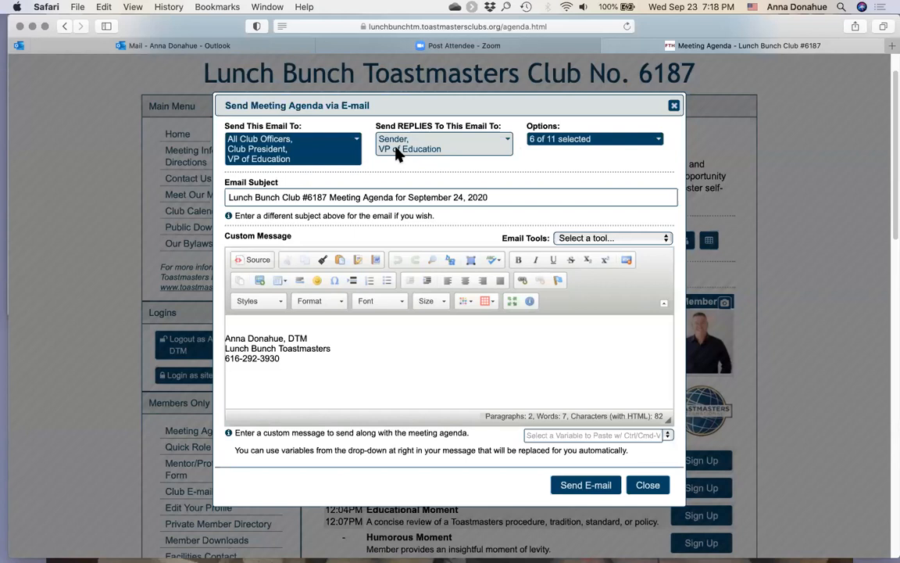
pyautogui.click(508, 142)
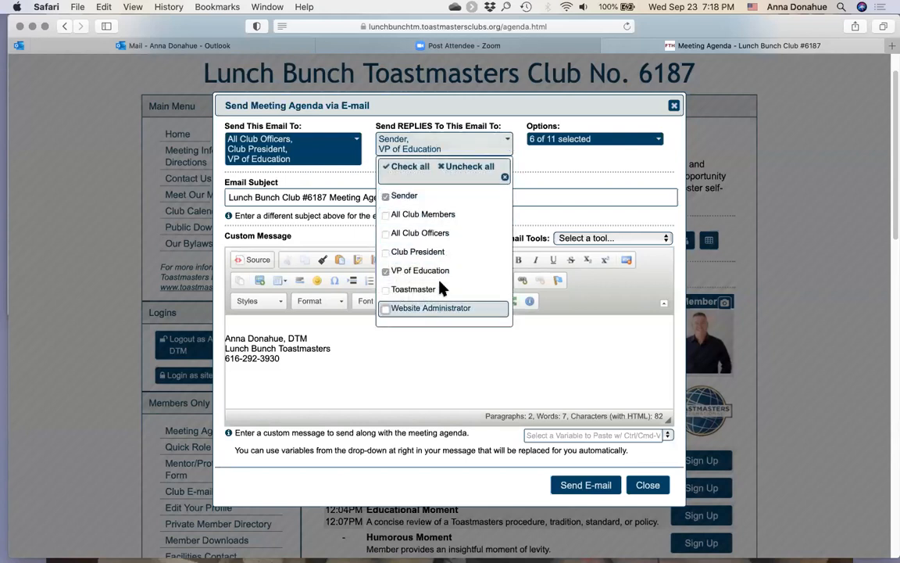
pyautogui.click(468, 140)
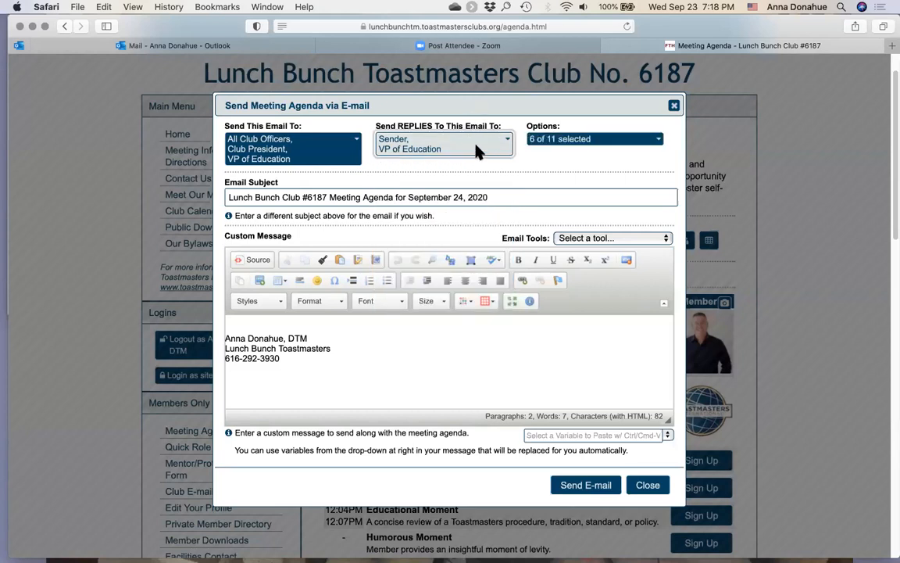
pyautogui.click(507, 140)
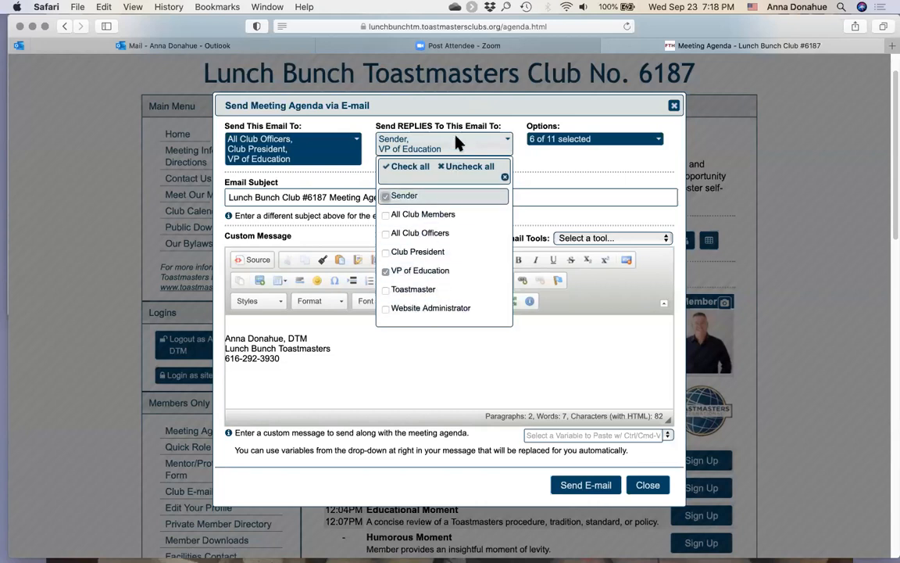
pyautogui.click(383, 293)
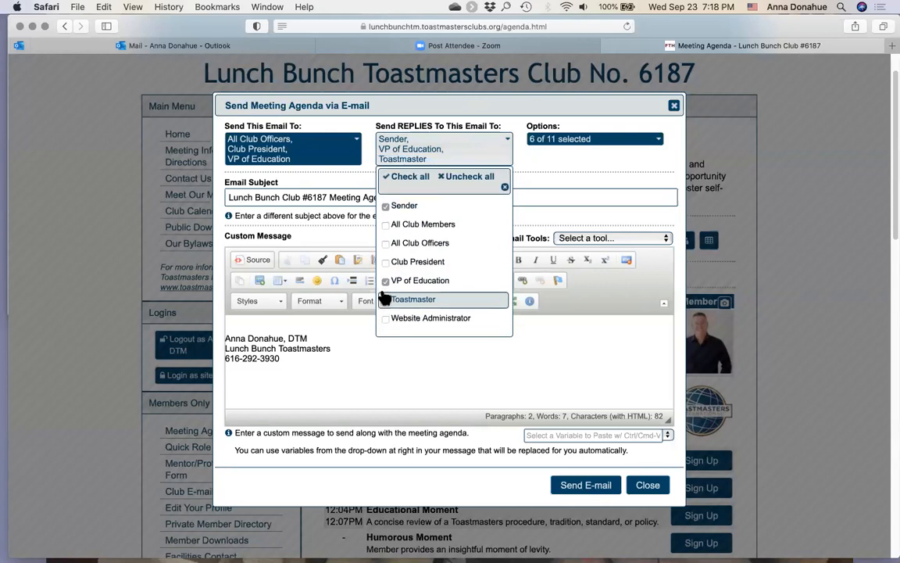
pyautogui.click(384, 282)
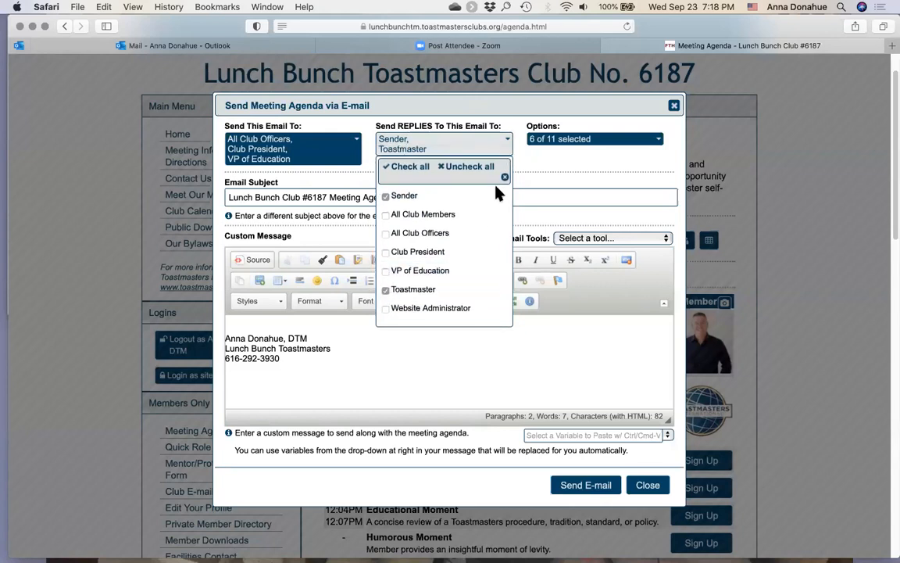
pyautogui.click(593, 156)
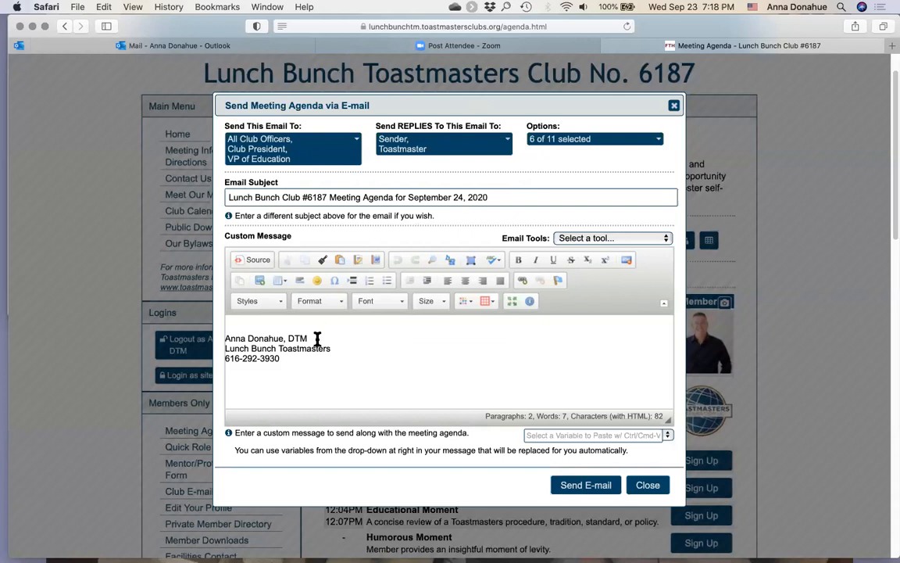
# Show the available e-mail tools and the e-mail signature setup, and close the agenda e-mail without sending it
pyautogui.click(228, 324)
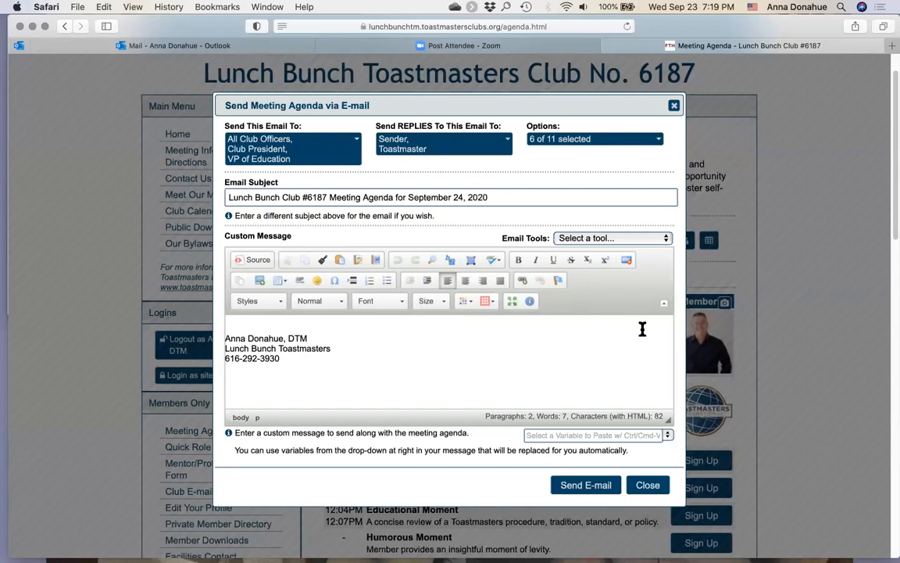
pyautogui.click(667, 242)
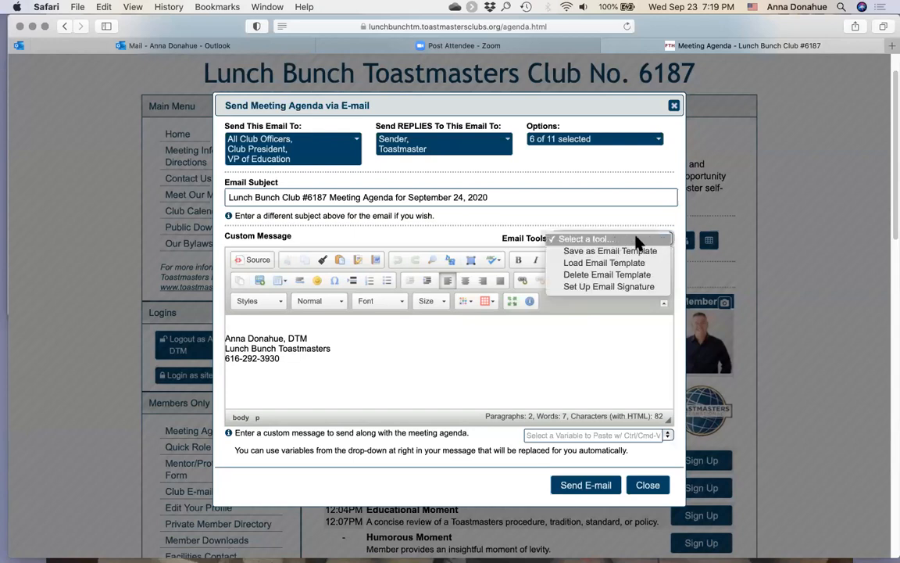
pyautogui.click(615, 287)
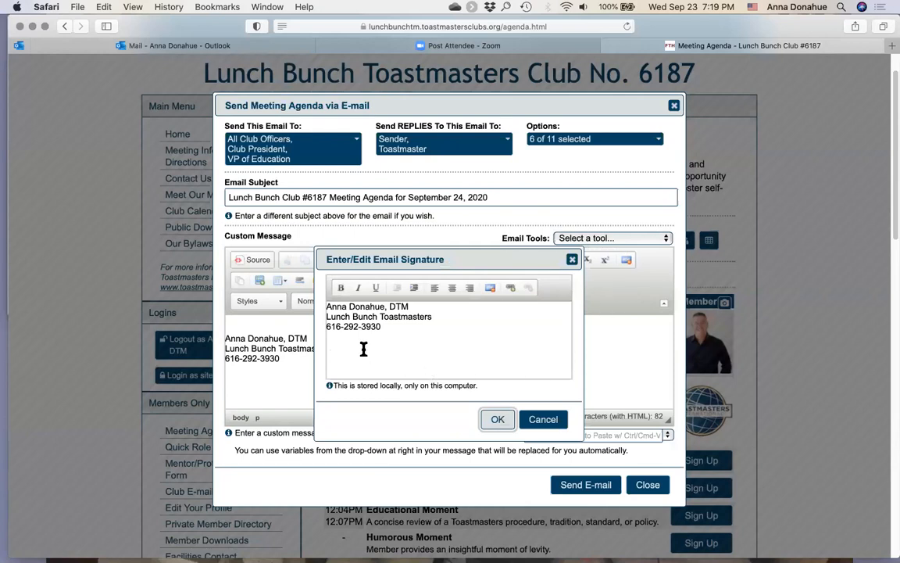
pyautogui.click(498, 419)
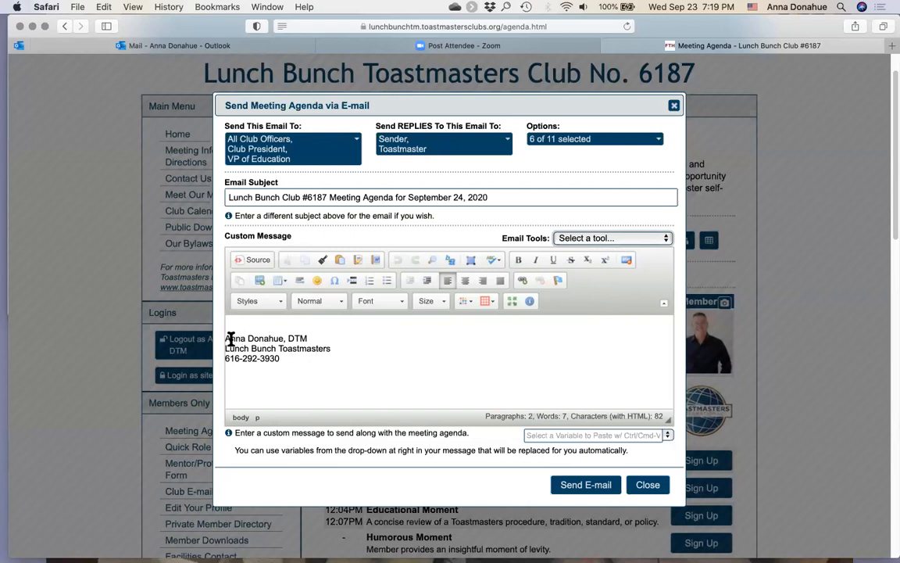
pyautogui.click(647, 486)
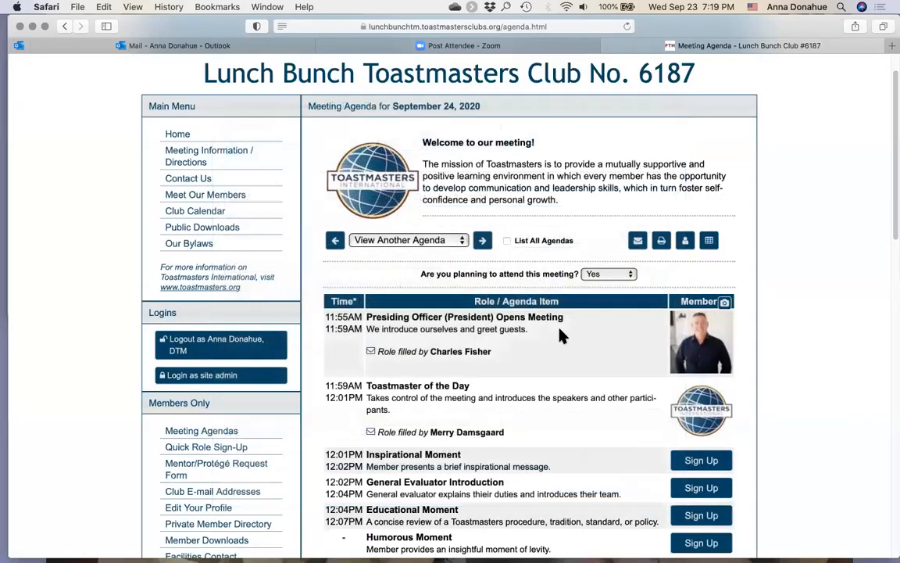
# Show the agenda's print layouts, choose TM Layout, and close the print settings without printing
pyautogui.click(661, 241)
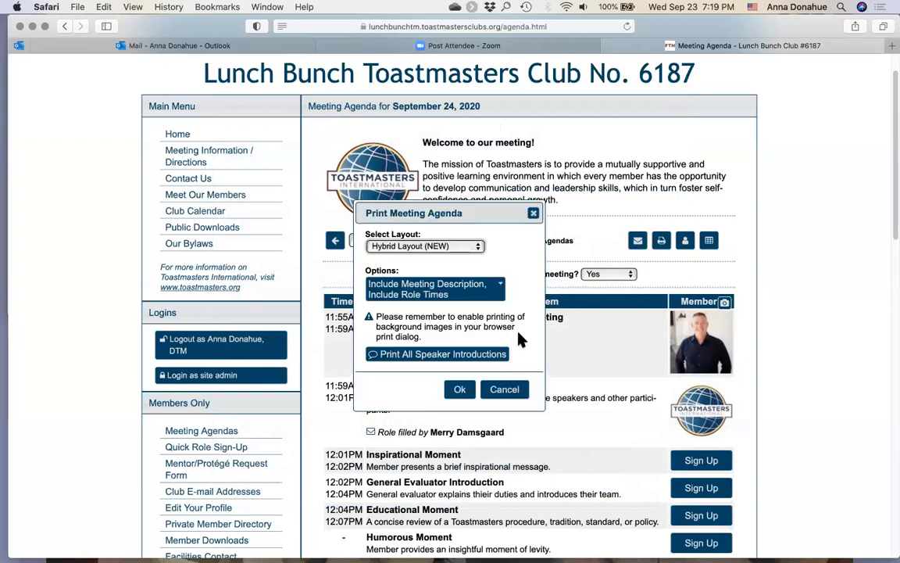
pyautogui.click(480, 248)
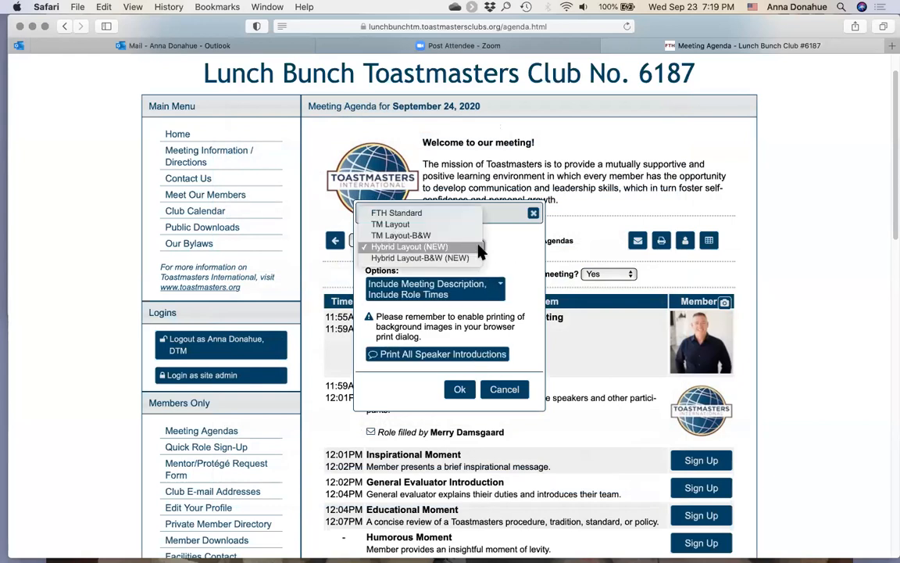
pyautogui.click(437, 226)
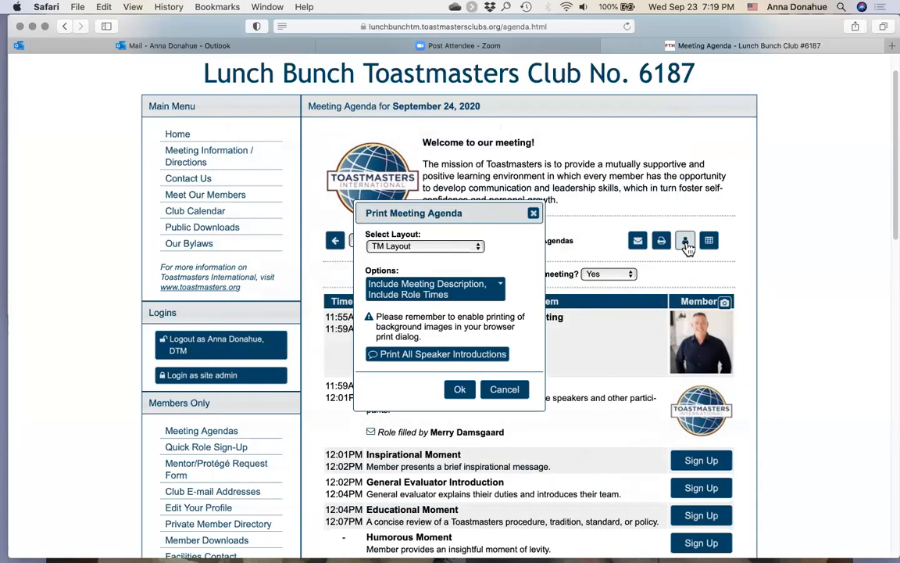
pyautogui.click(533, 214)
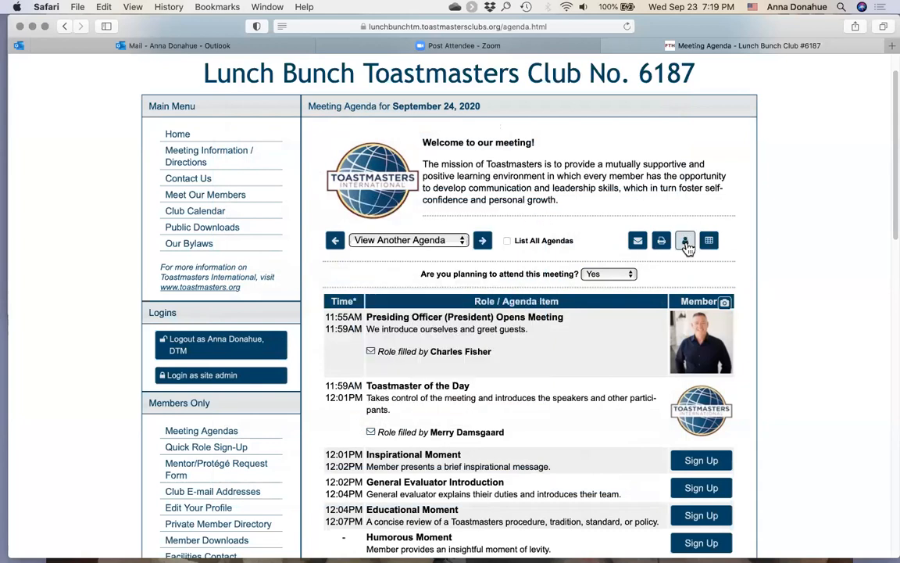
# Run the Member Speech Report (html) for the logged-in member with the start date set to All, without printing it
pyautogui.click(685, 243)
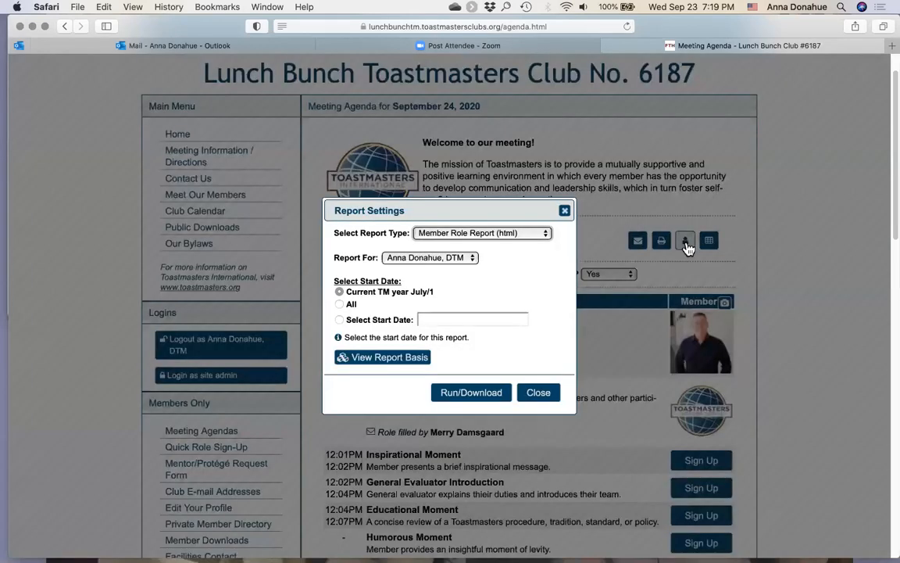
pyautogui.click(472, 260)
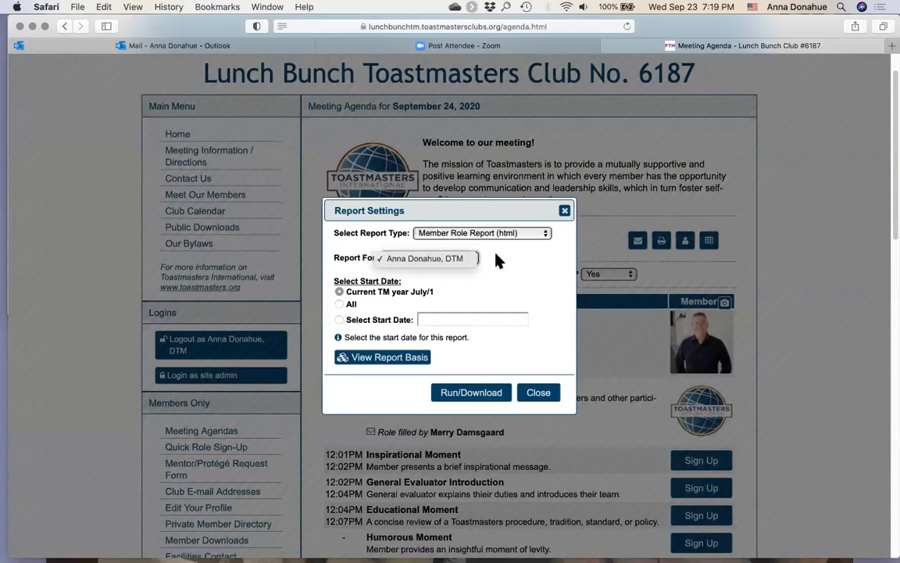
pyautogui.click(488, 264)
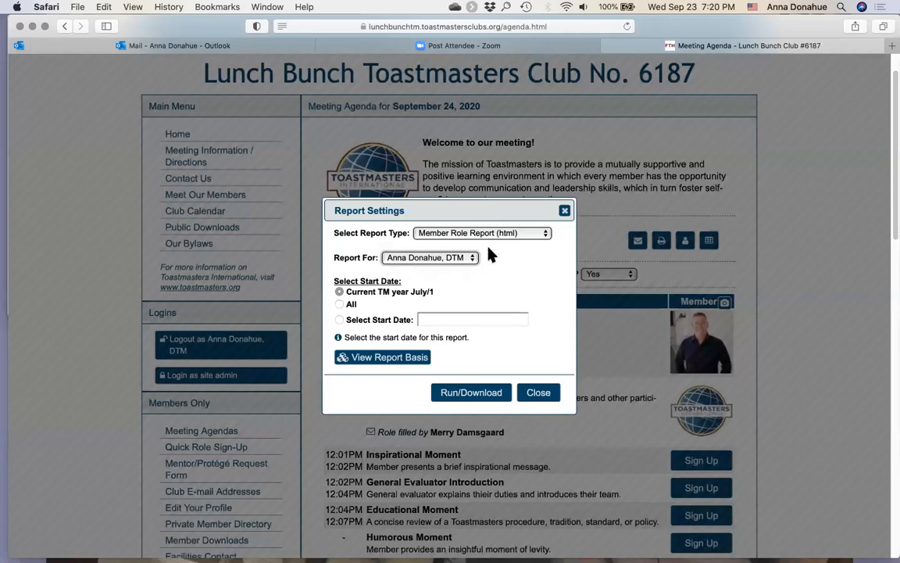
pyautogui.click(545, 236)
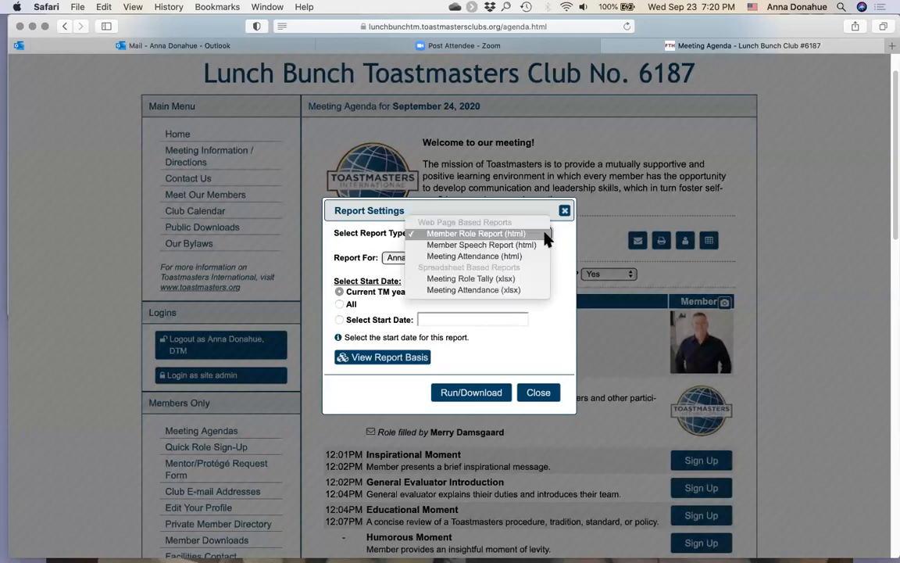
pyautogui.click(471, 245)
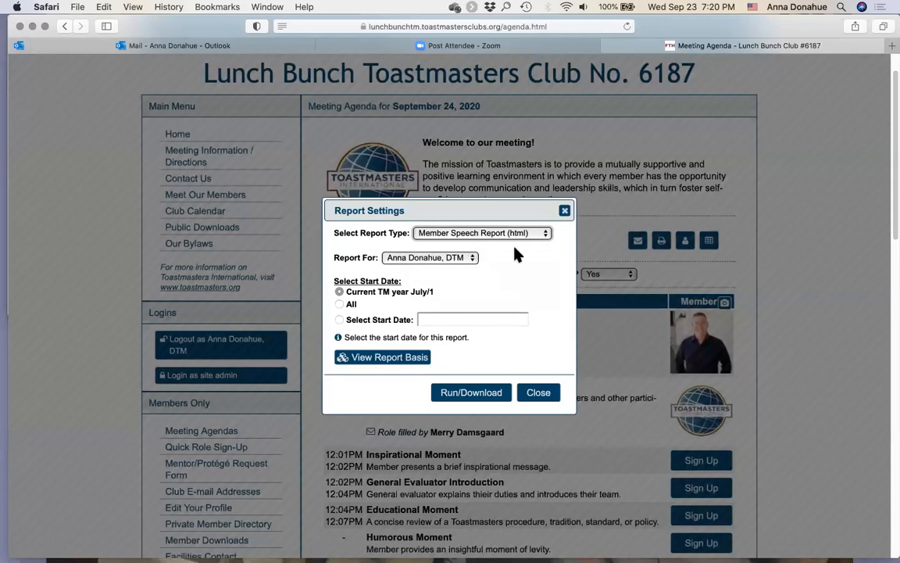
pyautogui.click(339, 304)
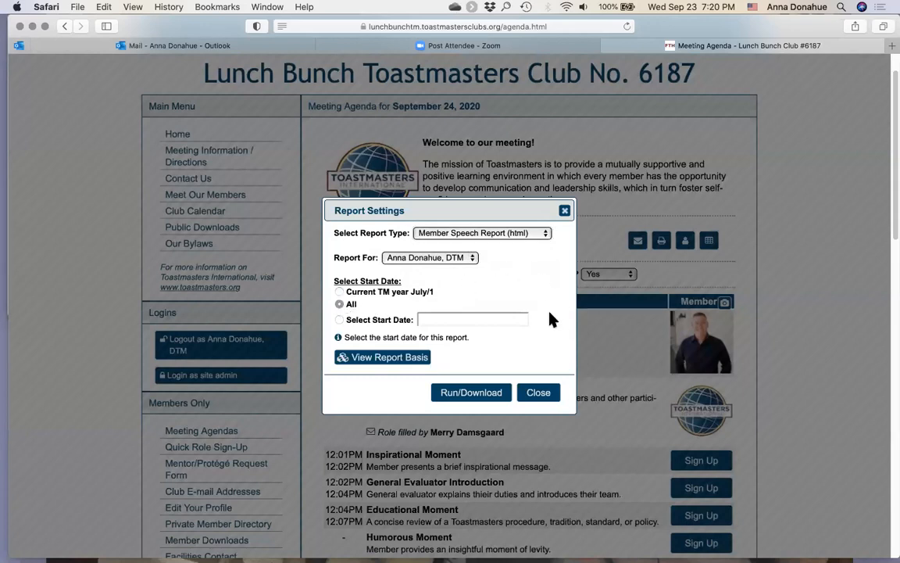
pyautogui.click(471, 393)
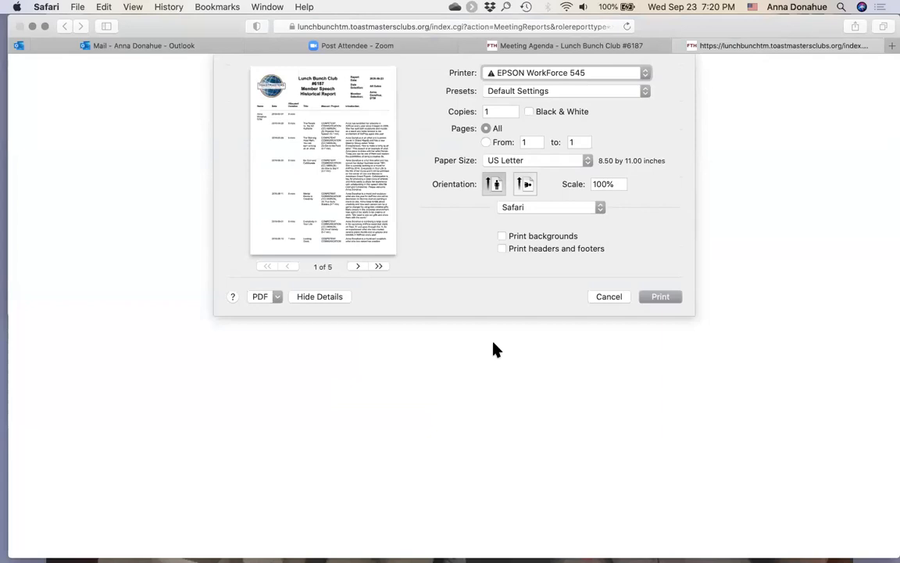
pyautogui.click(609, 297)
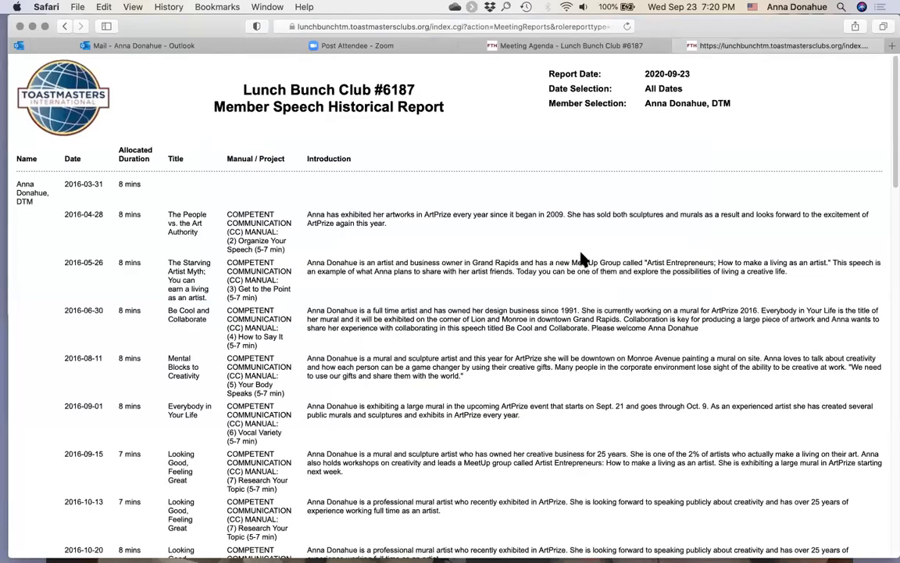
# Review the speech history report's dates, titles, manual projects and introductions, and return to the meeting agenda
pyautogui.scroll(-2, 519, 222)
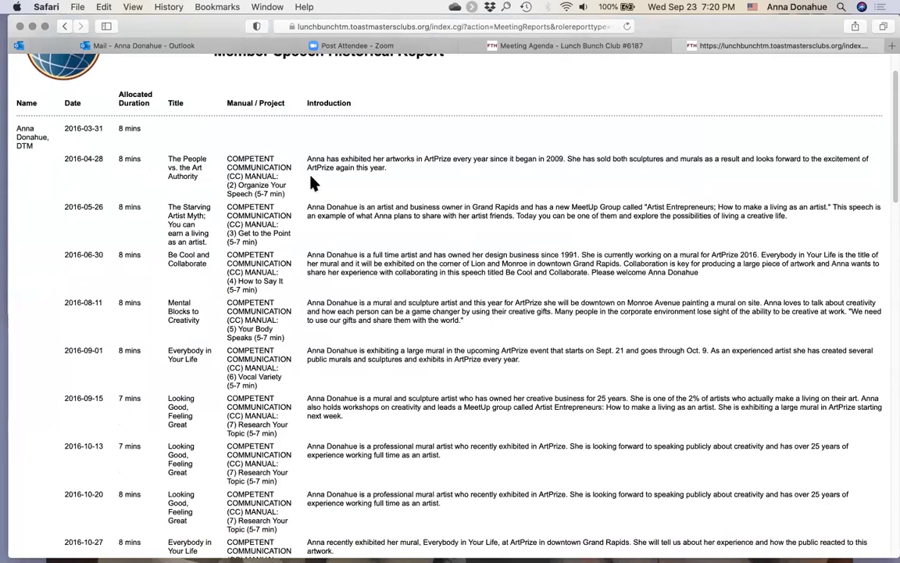
pyautogui.scroll(-2, 320, 307)
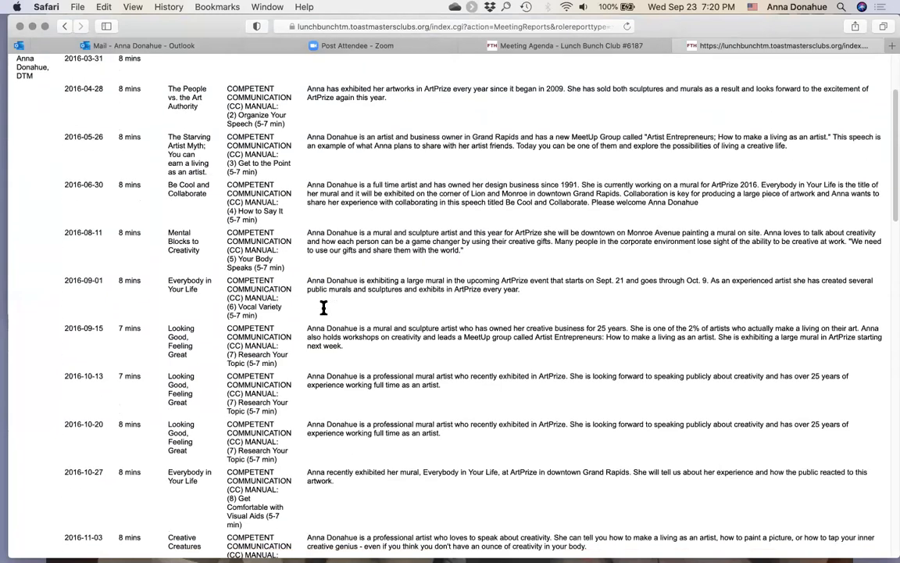
pyautogui.scroll(-1, 325, 311)
pyautogui.scroll(-1, 324, 311)
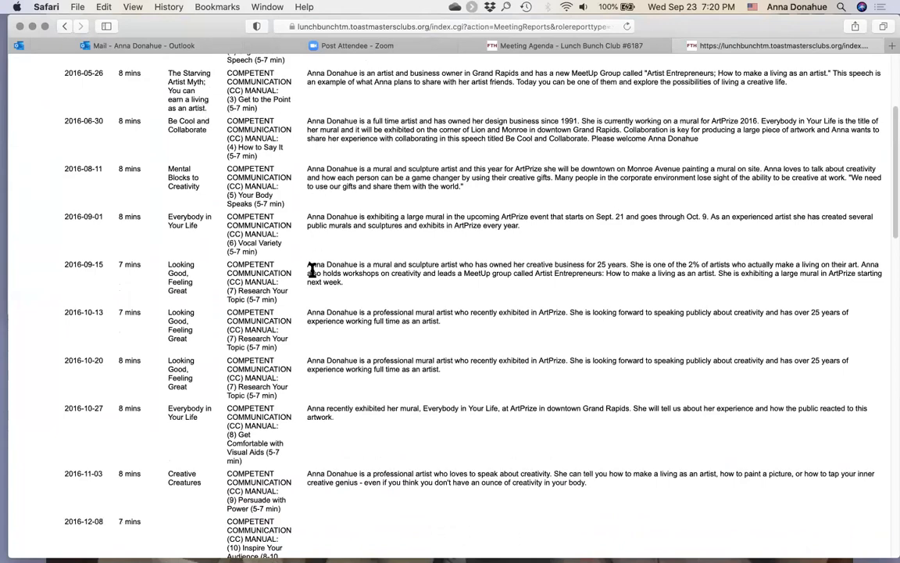
pyautogui.scroll(-10, 313, 269)
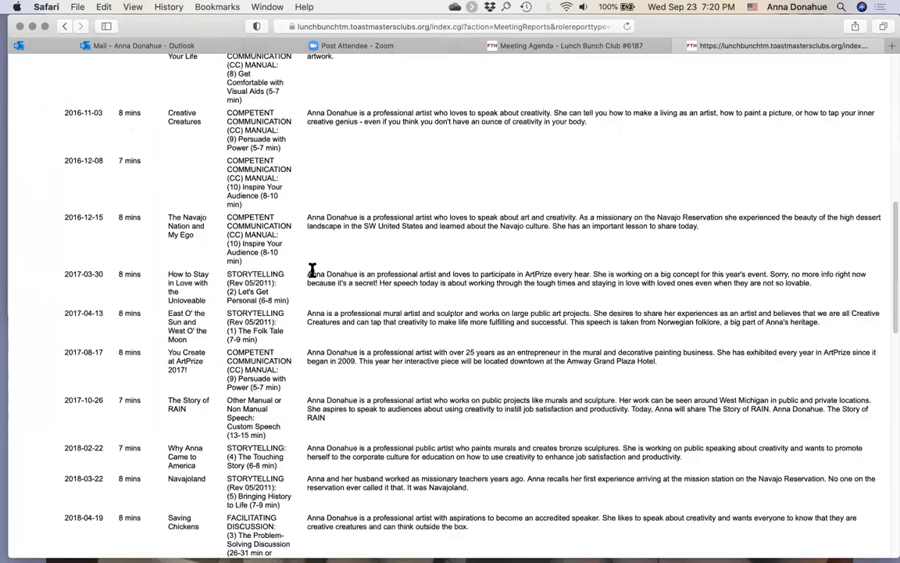
pyautogui.scroll(-8, 312, 269)
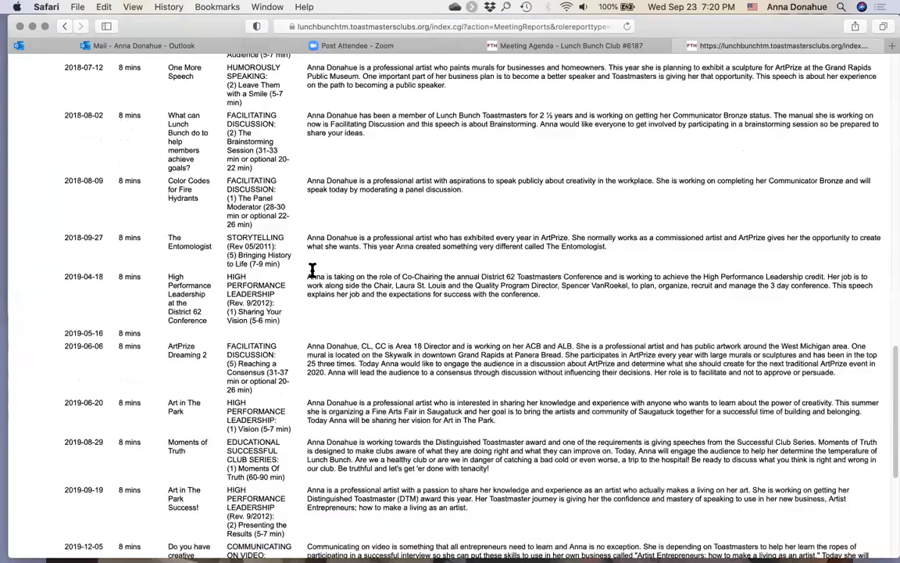
pyautogui.scroll(-5, 336, 267)
pyautogui.scroll(20, 513, 175)
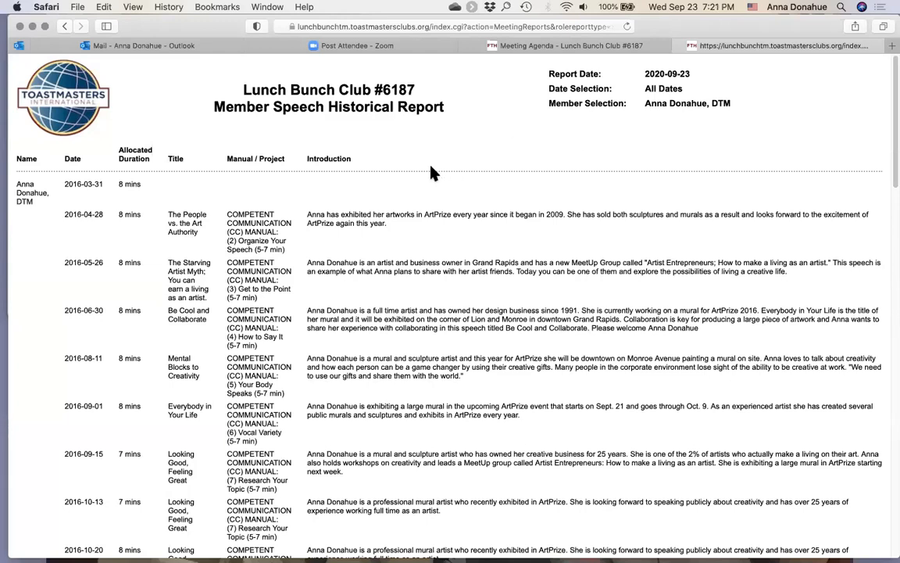
pyautogui.click(65, 26)
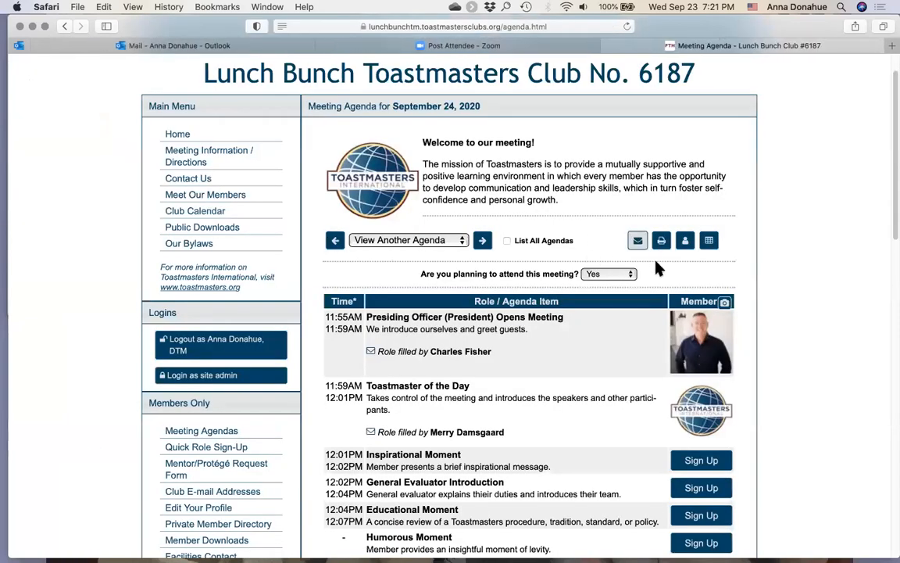
# Generate the sign-up sheet as a Web Page Grid (html) for the 2020-09-24 to 2020-10-15 meetings, without printing it
pyautogui.click(708, 241)
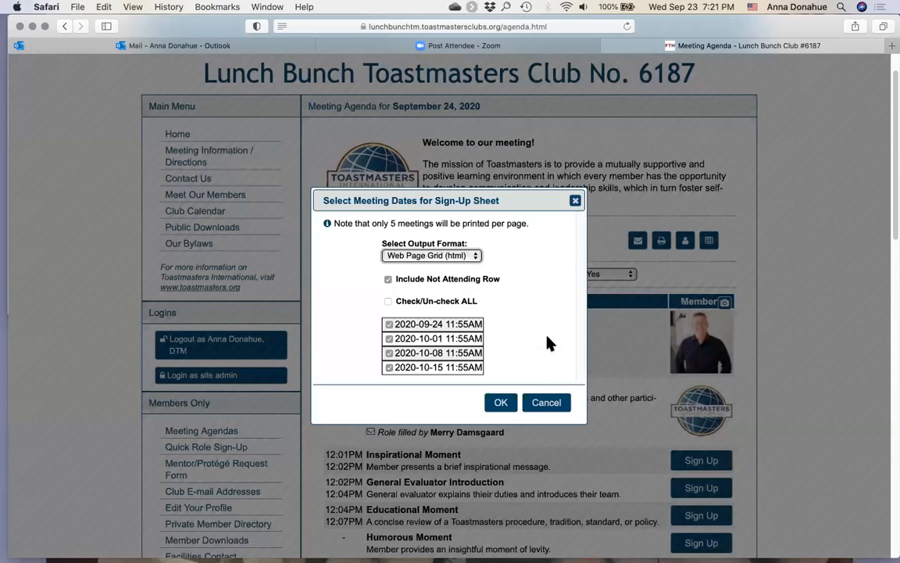
pyautogui.click(502, 404)
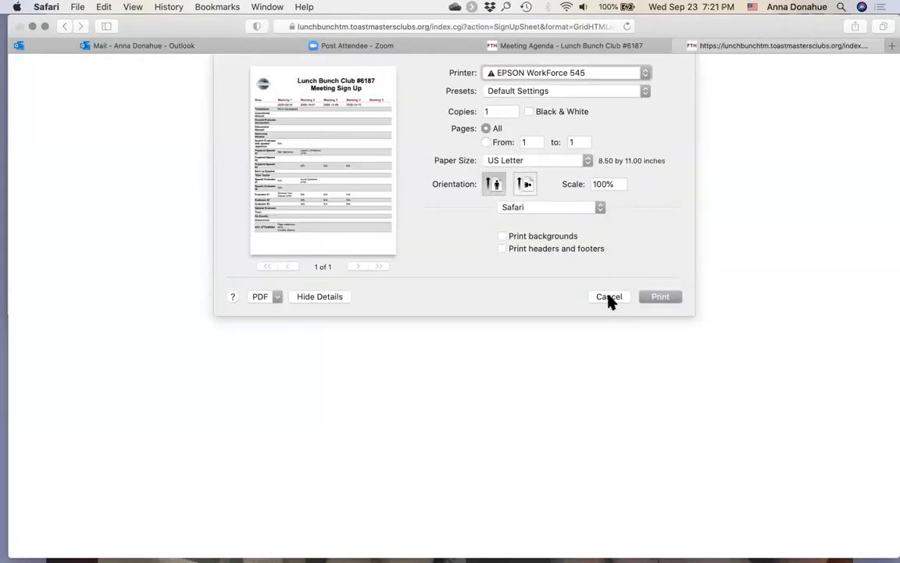
pyautogui.click(609, 297)
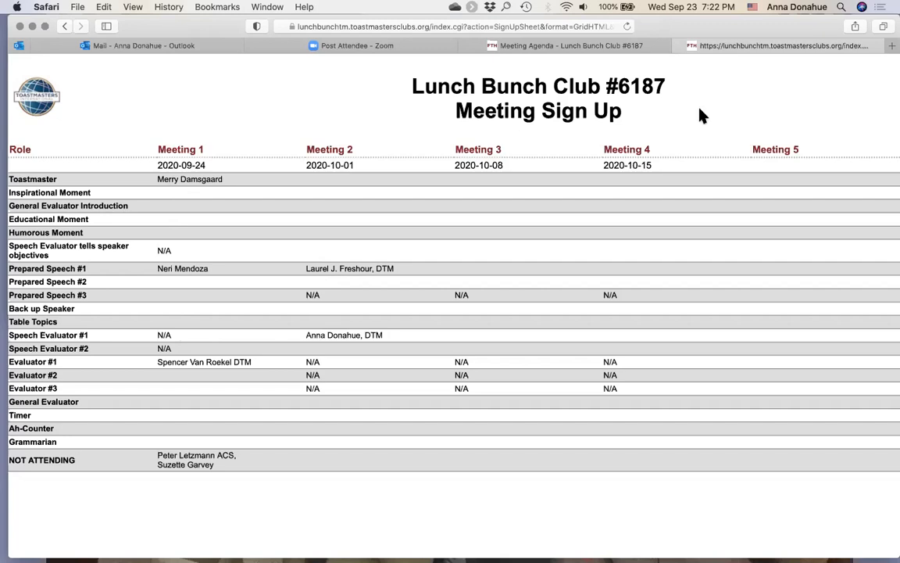
# Return to the September 24, 2020 meeting agenda and show the attendance choices, keeping Yes
pyautogui.click(63, 26)
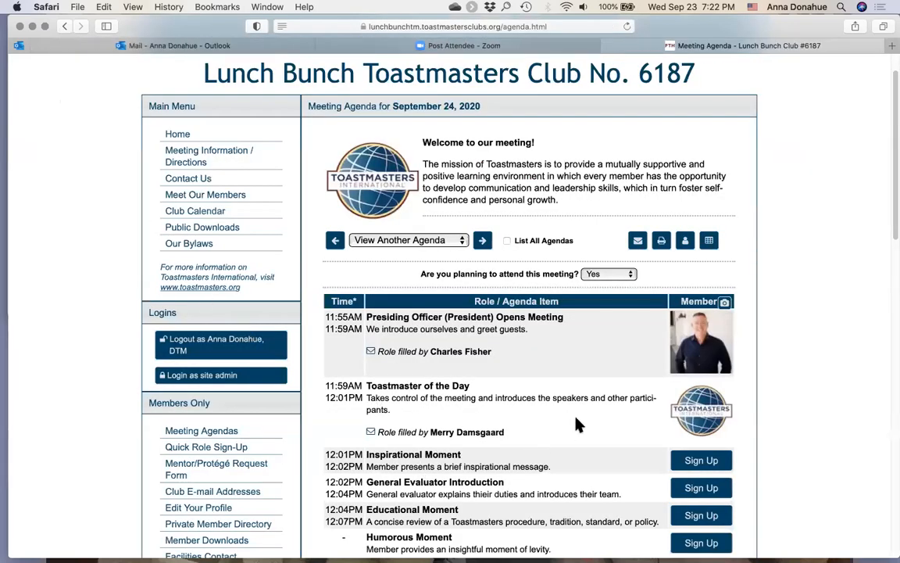
pyautogui.scroll(-2, 578, 424)
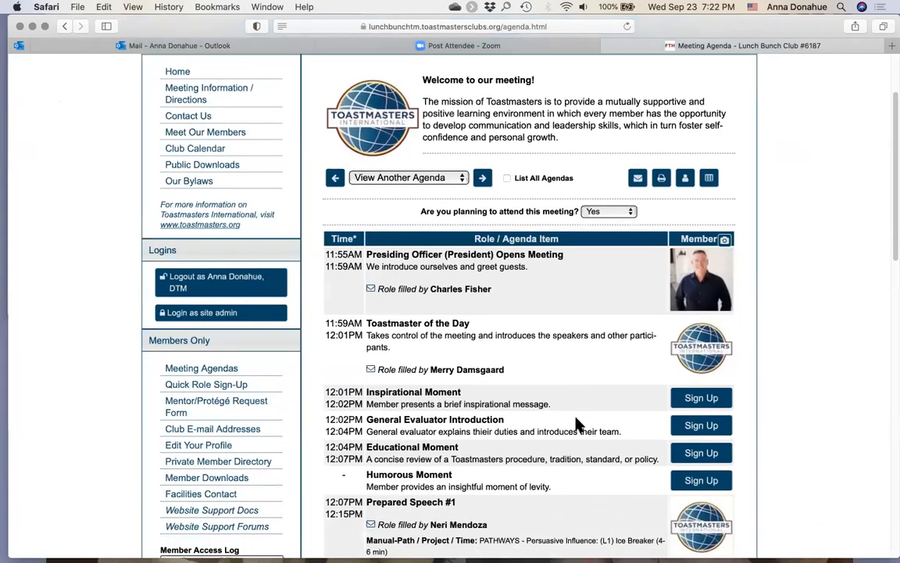
pyautogui.click(632, 216)
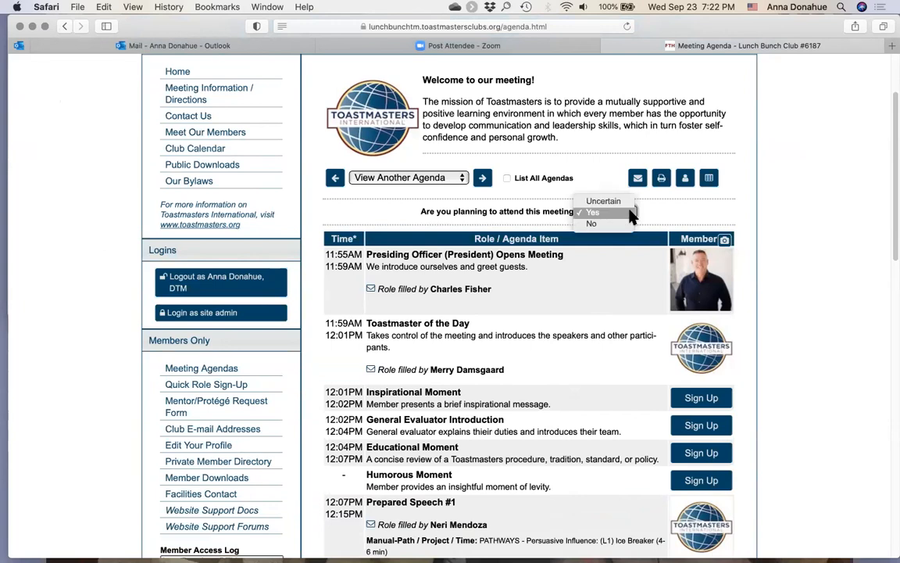
pyautogui.click(632, 217)
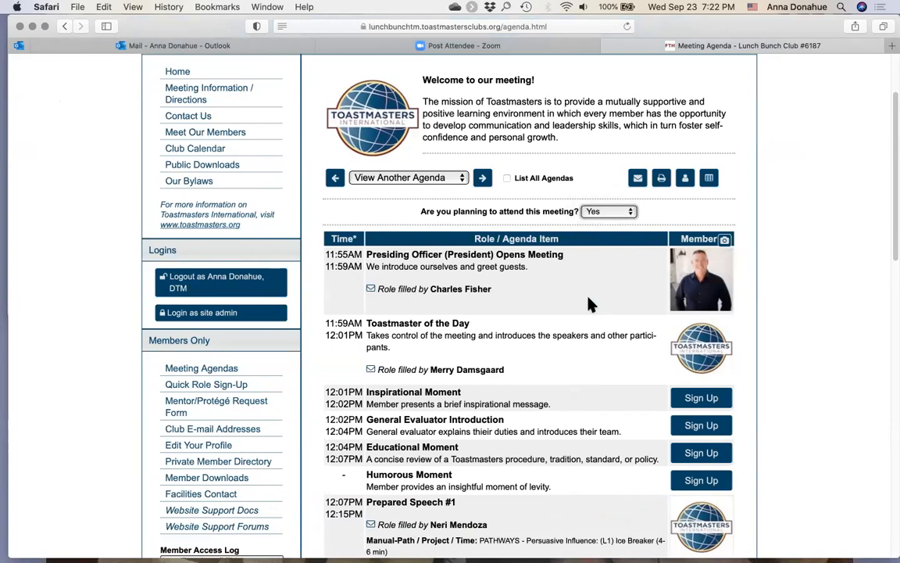
# Sign up for the Inspirational Moment role on the September 24 meeting agenda
pyautogui.scroll(-3, 590, 305)
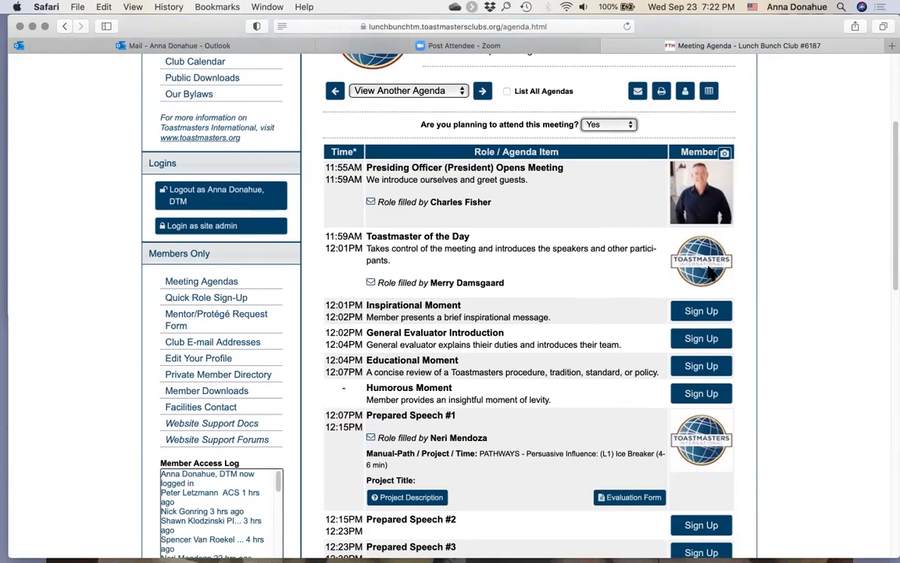
pyautogui.scroll(-3, 582, 282)
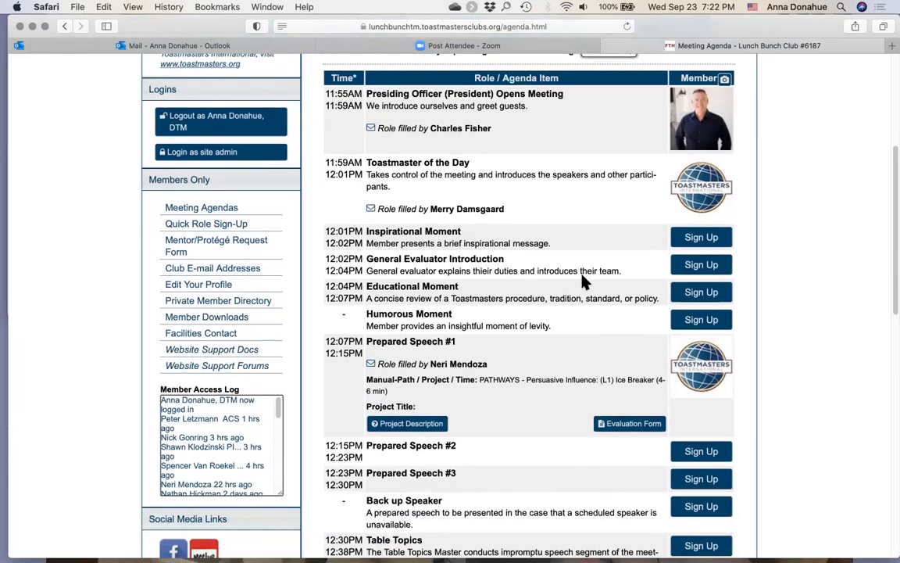
pyautogui.scroll(-3, 582, 282)
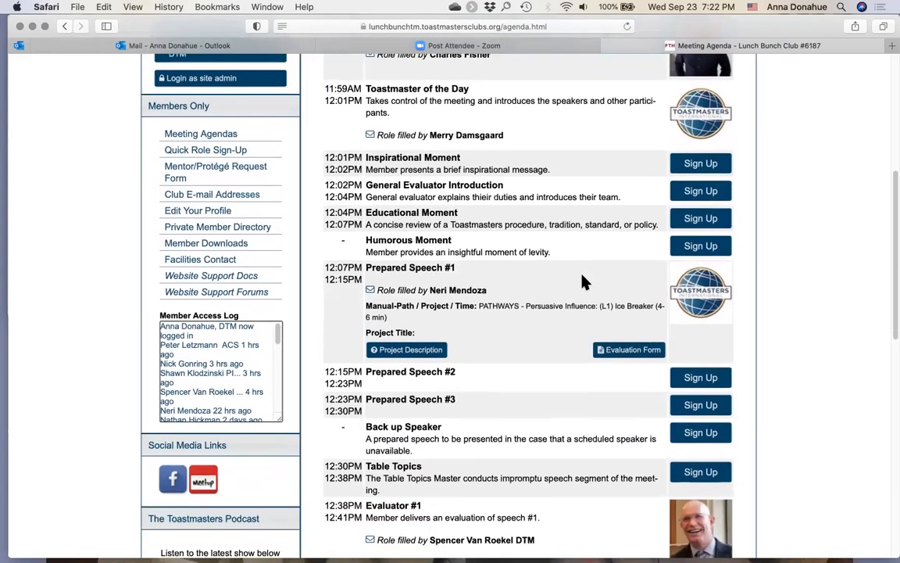
pyautogui.click(701, 140)
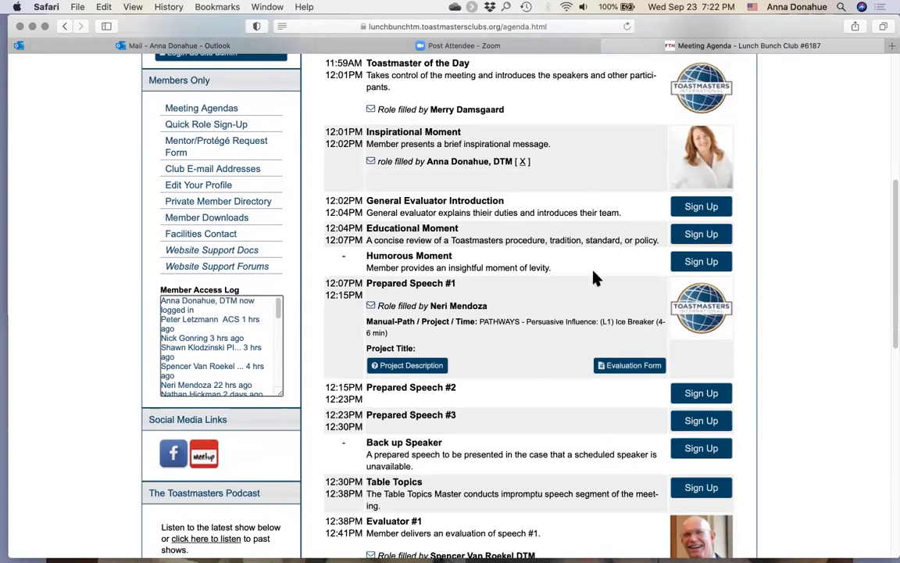
# Sign up for the Prepared Speech #2 role on the meeting agenda
pyautogui.scroll(-3, 594, 278)
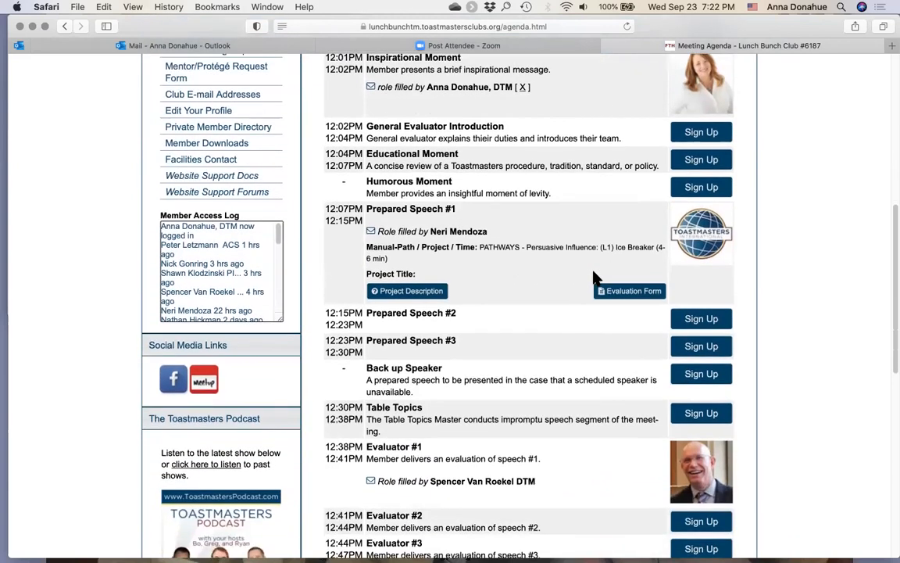
pyautogui.scroll(-3, 594, 277)
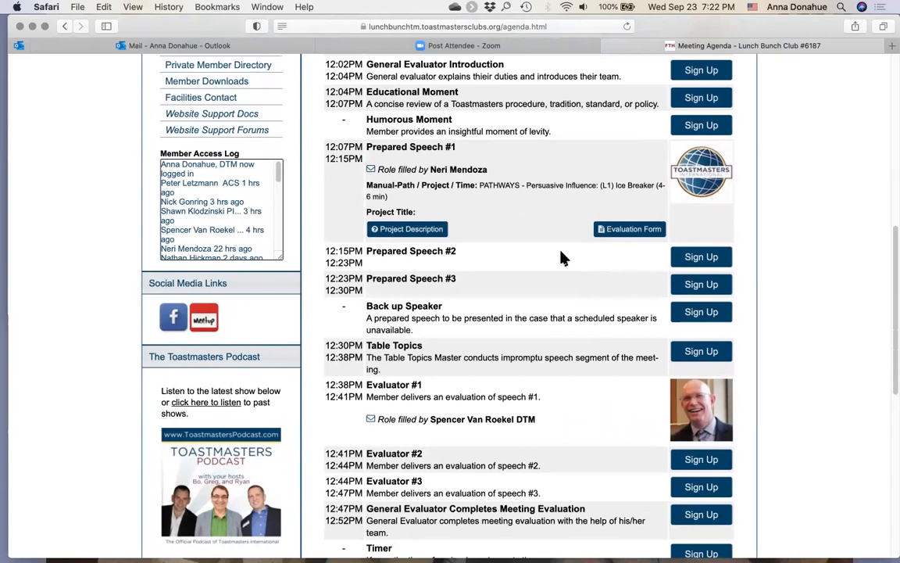
pyautogui.click(705, 258)
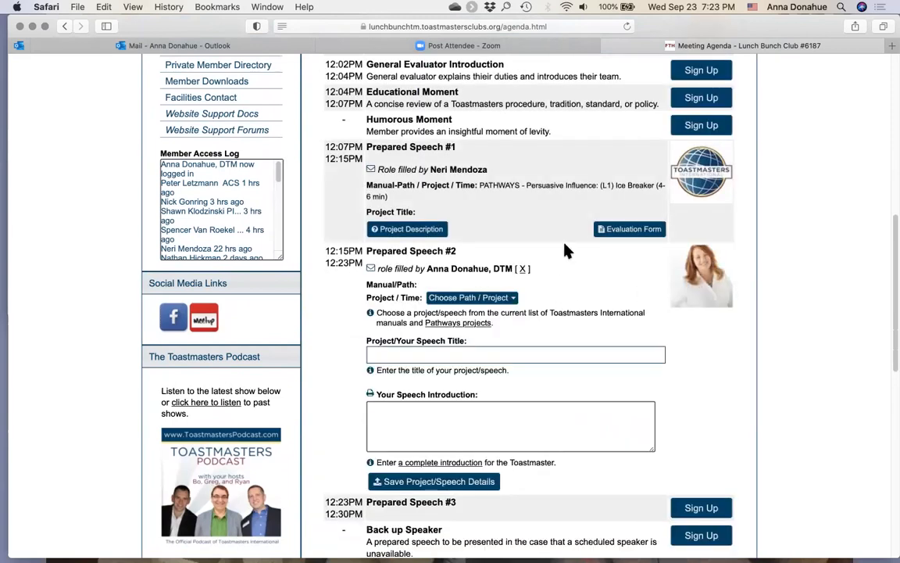
# Remove the logged-in member's sign-up from the Inspirational Moment role
pyautogui.scroll(5, 567, 250)
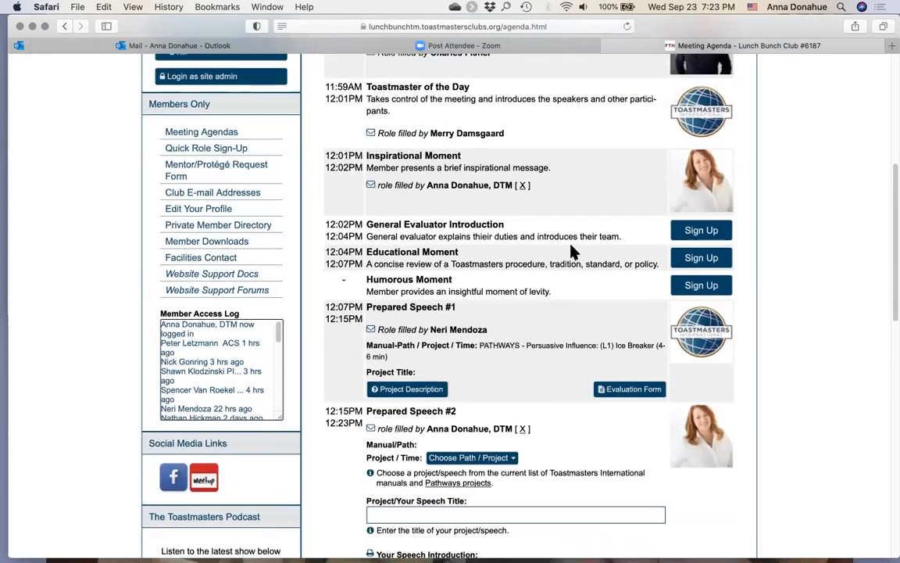
pyautogui.click(522, 186)
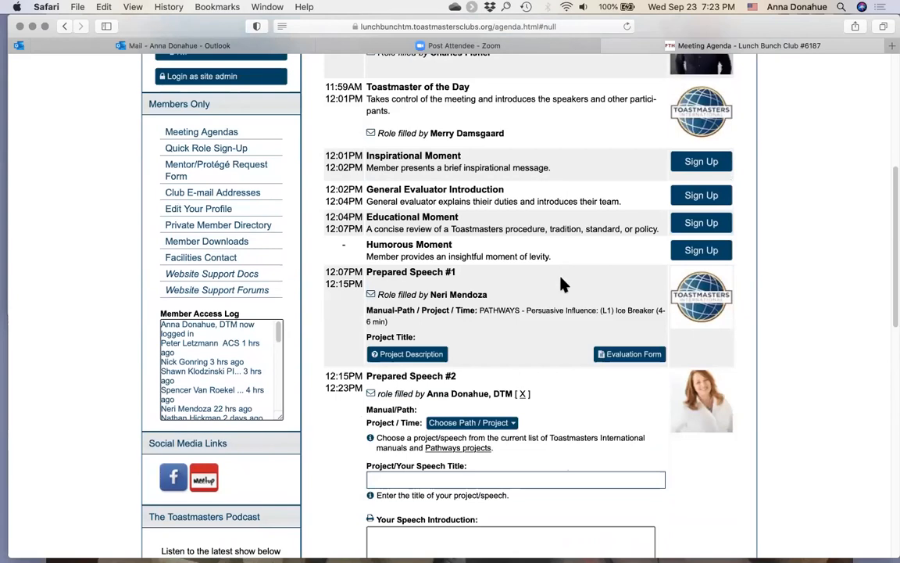
# Set Prepared Speech #2's project to (L2) Understanding Your Leadership Style (5-7 min) from the PATHWAYS - Leadership Development path
pyautogui.scroll(-5, 578, 418)
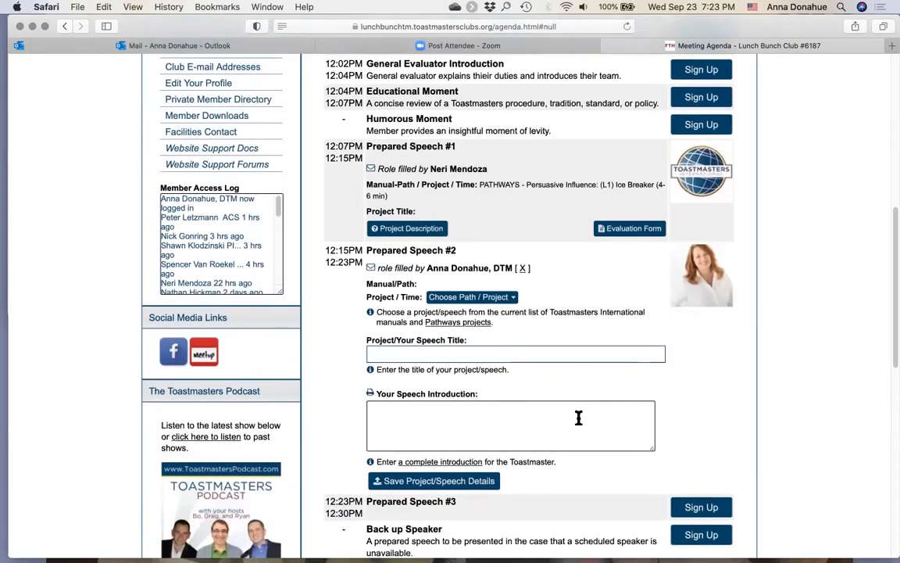
pyautogui.scroll(-1, 578, 418)
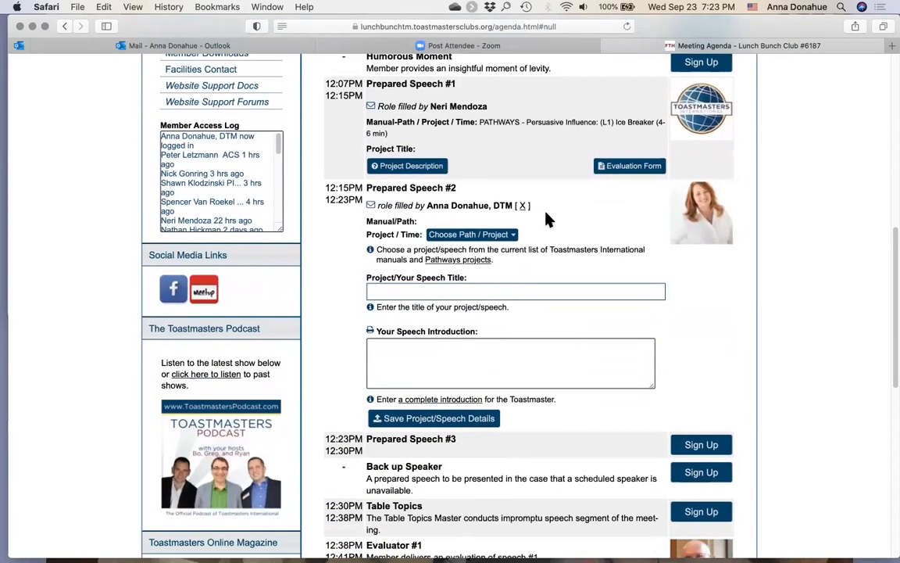
pyautogui.click(512, 236)
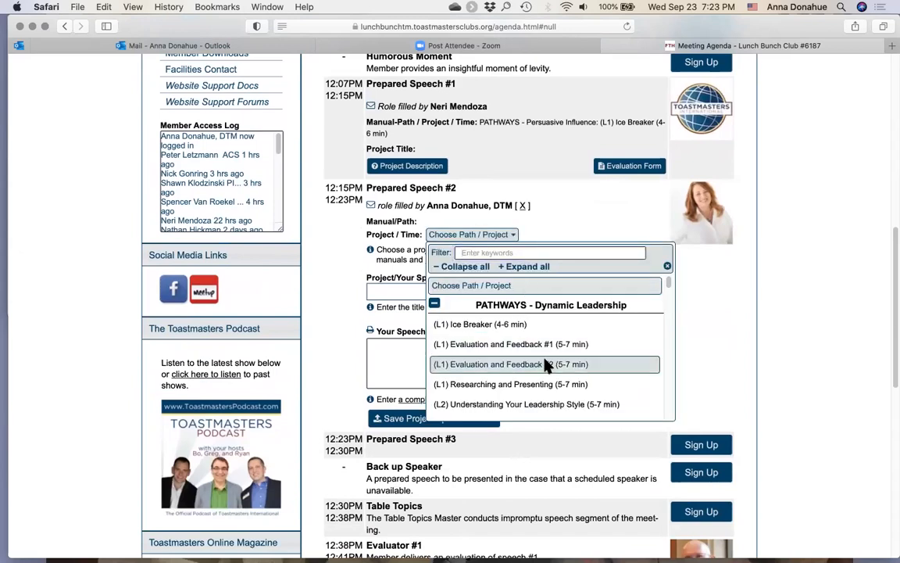
pyautogui.scroll(-5, 547, 365)
pyautogui.scroll(-10, 547, 366)
pyautogui.scroll(-15, 547, 366)
pyautogui.scroll(-15, 547, 365)
pyautogui.scroll(-15, 547, 366)
pyautogui.scroll(-15, 547, 366)
pyautogui.scroll(-15, 547, 366)
pyautogui.scroll(-15, 547, 366)
pyautogui.scroll(-10, 545, 365)
pyautogui.scroll(-2, 547, 365)
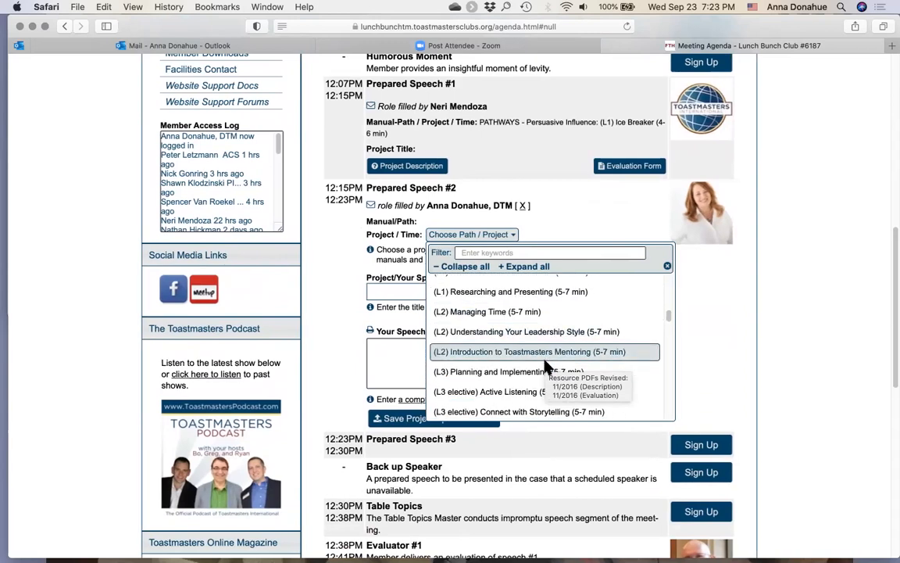
pyautogui.scroll(2, 547, 366)
pyautogui.scroll(-1, 542, 356)
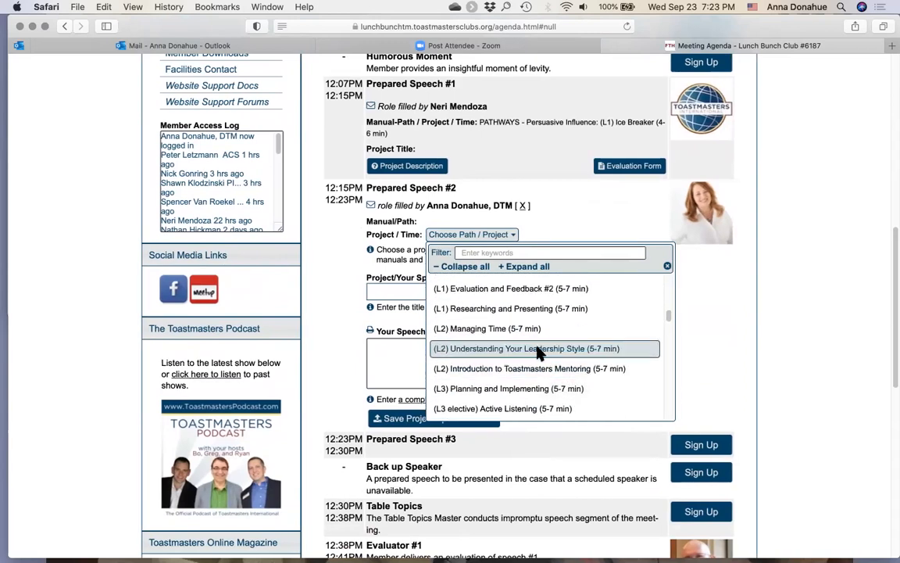
pyautogui.click(539, 348)
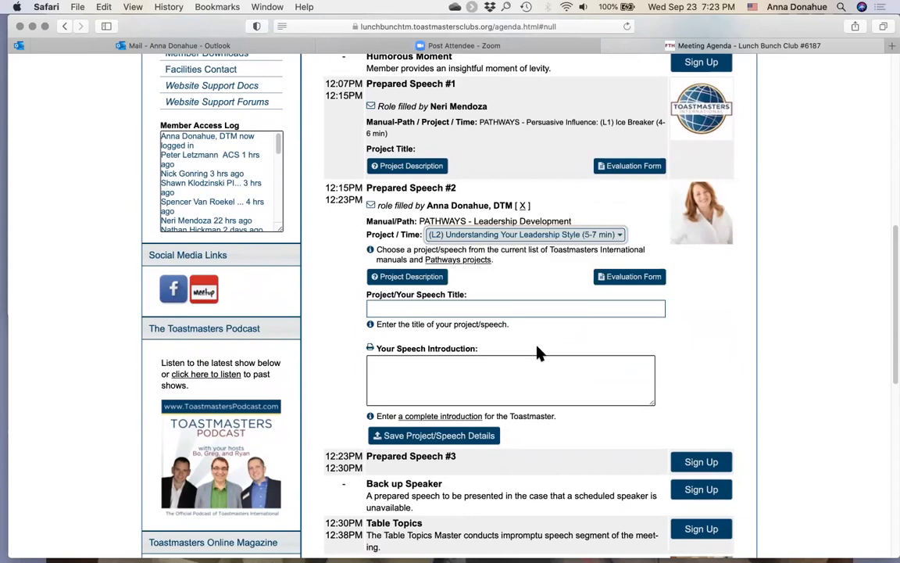
# View the evaluation form and the project description for Prepared Speech #2, returning to the agenda after each
pyautogui.click(633, 280)
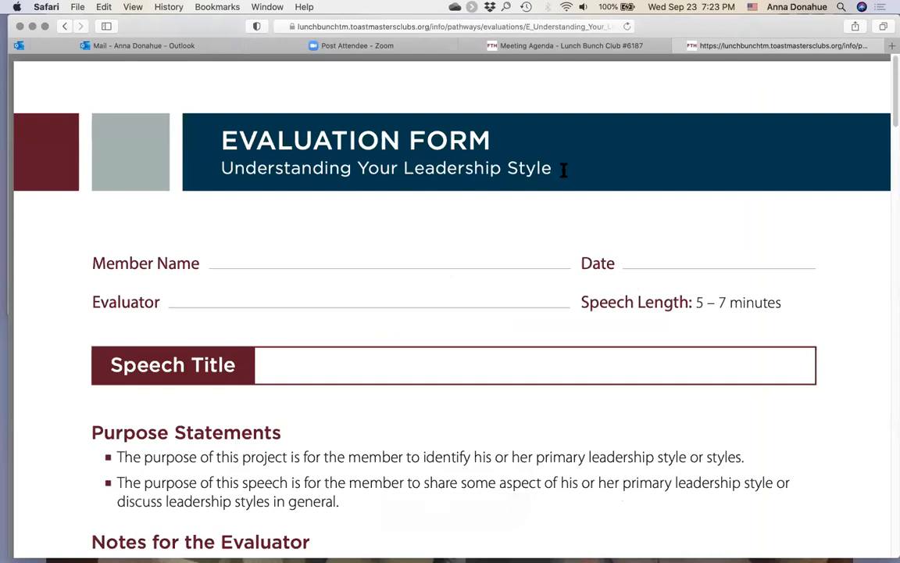
pyautogui.click(65, 26)
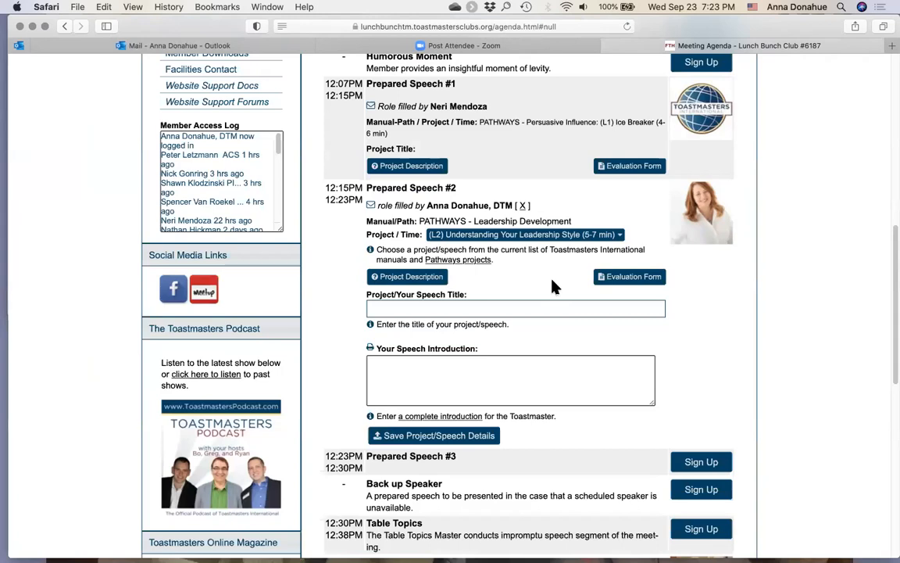
pyautogui.click(404, 277)
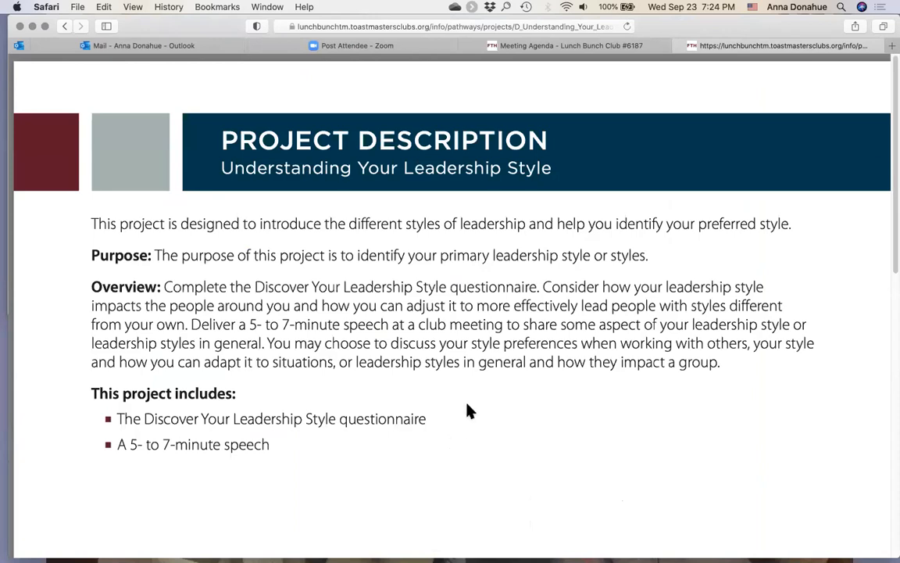
pyautogui.click(66, 28)
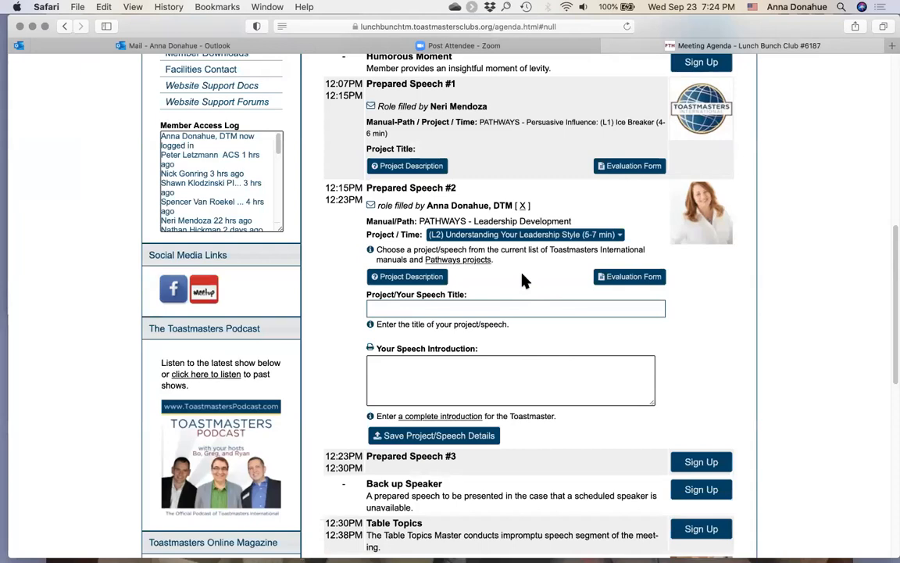
# Title Prepared Speech #2 "My Leadership Style" and copy its full introduction from the My Leadership Style TextEdit document into the speech introduction
pyautogui.click(377, 309)
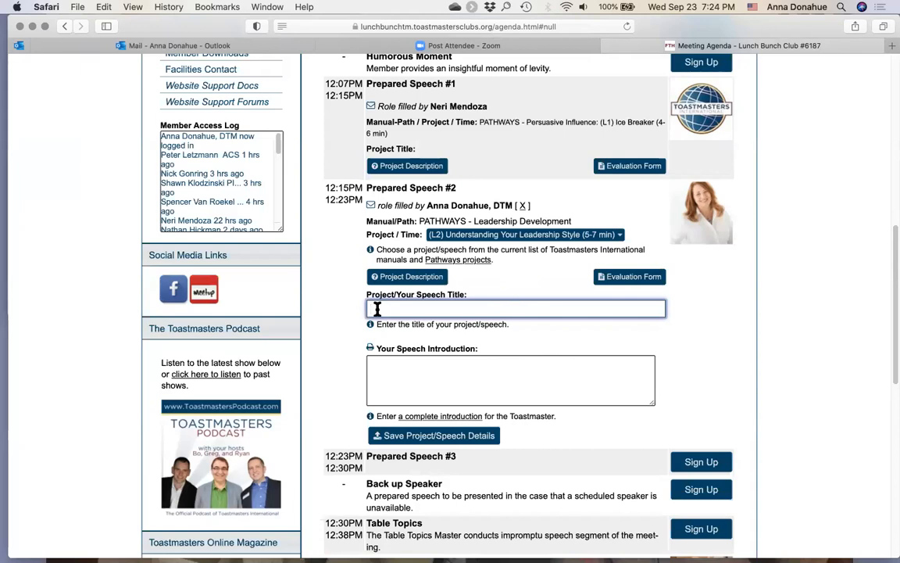
pyautogui.write('My Leadership Style')
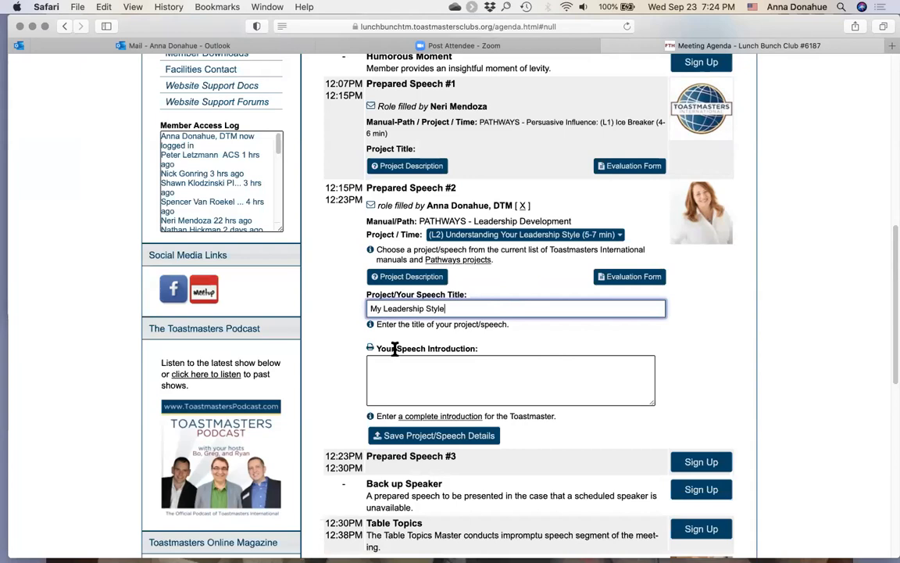
pyautogui.click(379, 364)
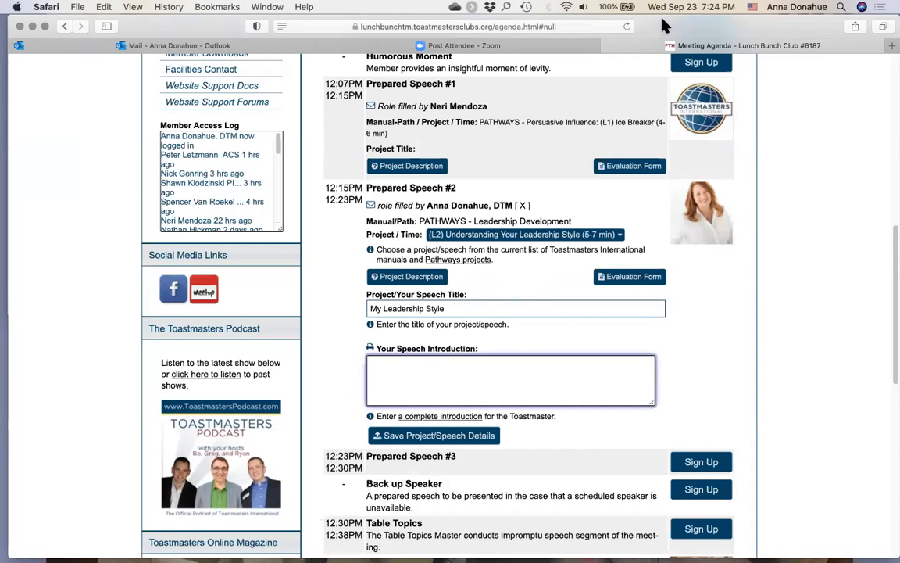
pyautogui.moveTo(657, 24); pyautogui.dragTo(655, 64)
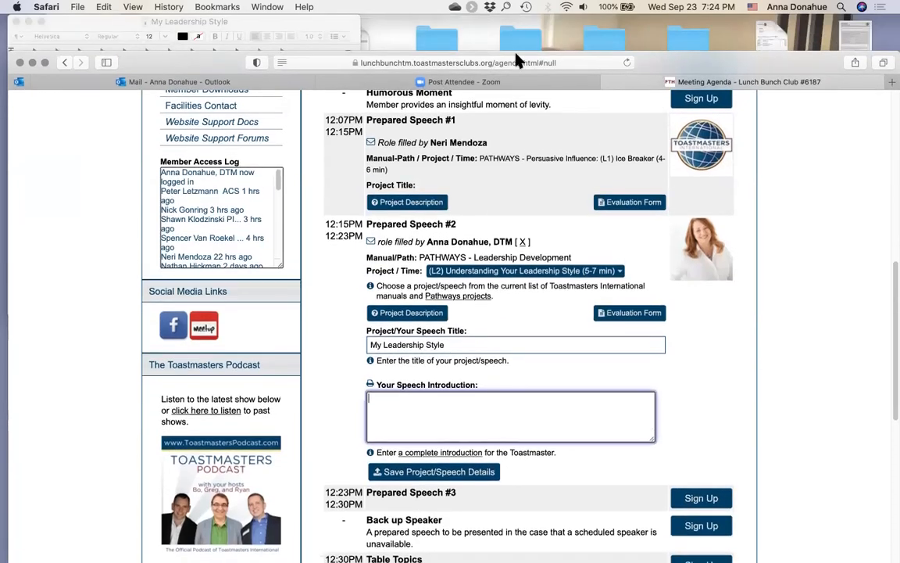
pyautogui.click(261, 24)
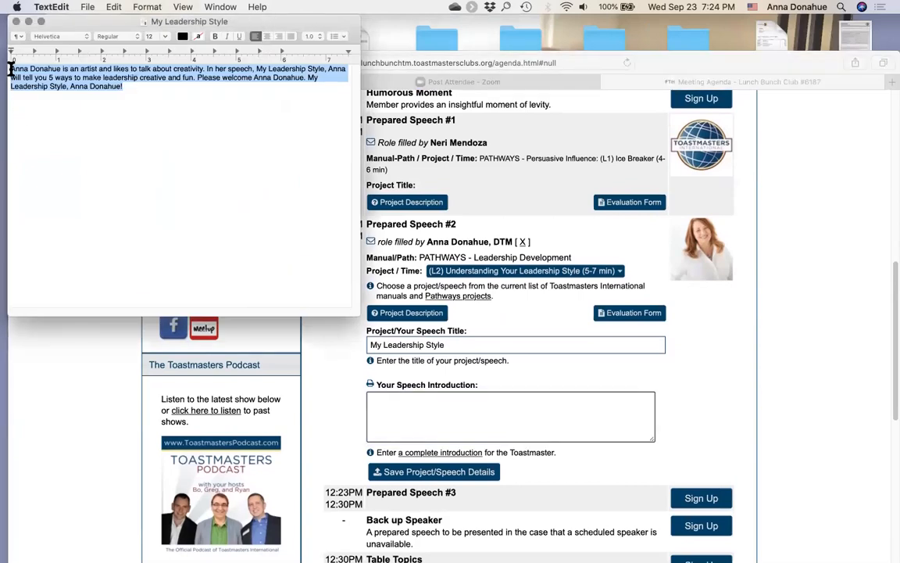
pyautogui.moveTo(124, 88); pyautogui.dragTo(7, 62)
pyautogui.press('super+c')
pyautogui.click(373, 404)
pyautogui.press('super+v')
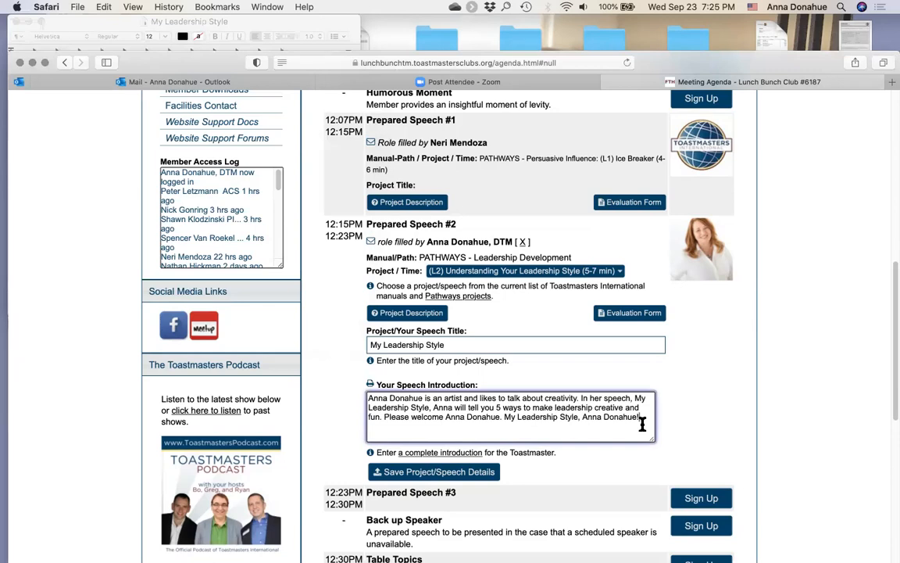
pyautogui.click(682, 421)
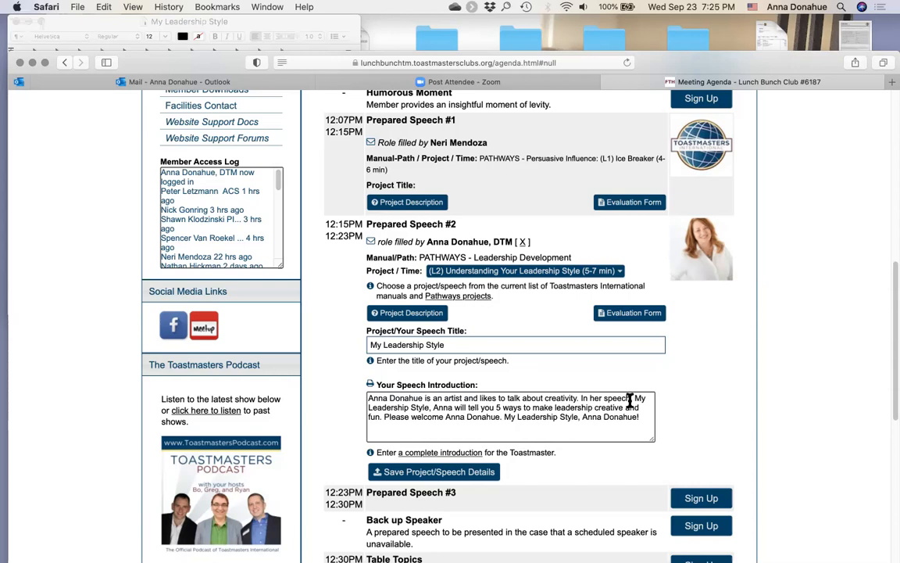
# Save the project and speech details of Prepared Speech #2 and dismiss the confirmation
pyautogui.click(466, 473)
pyautogui.click(411, 476)
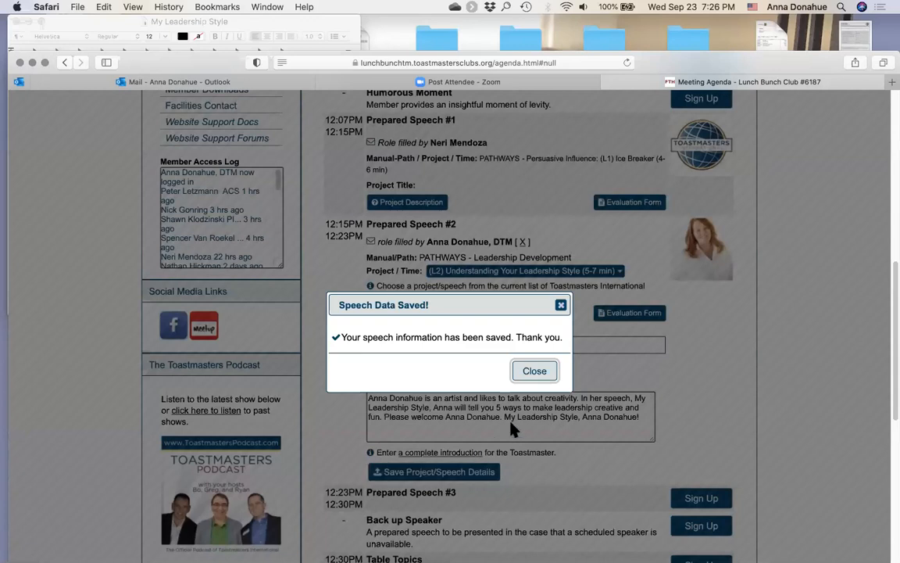
pyautogui.click(538, 373)
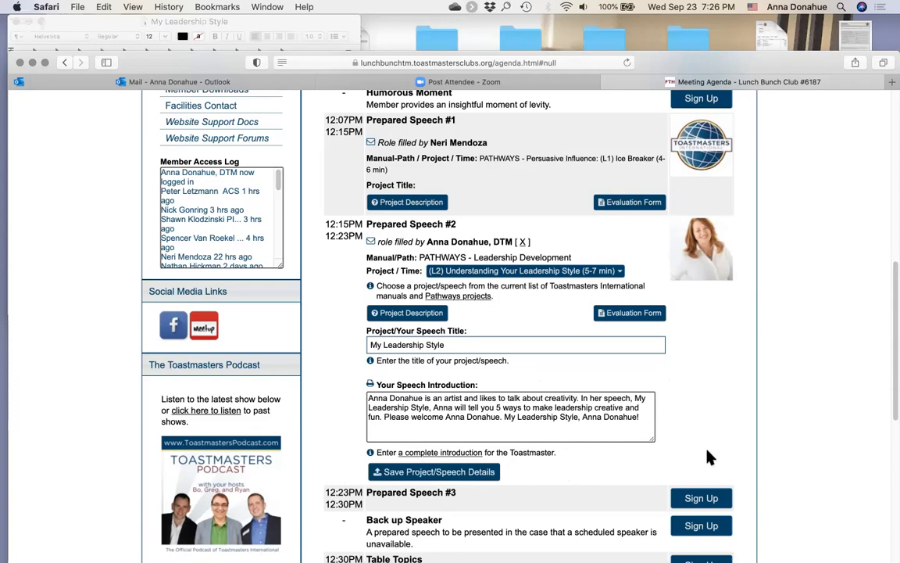
# Open the website emailer addressed to the Prepared Speech #2 speaker from the agenda and close it without sending a message
pyautogui.scroll(-2, 704, 429)
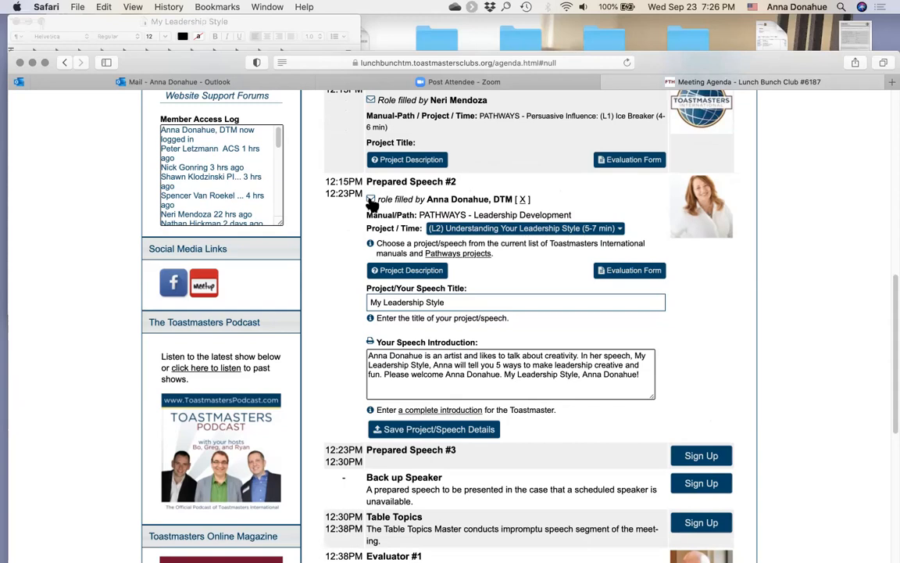
pyautogui.click(371, 201)
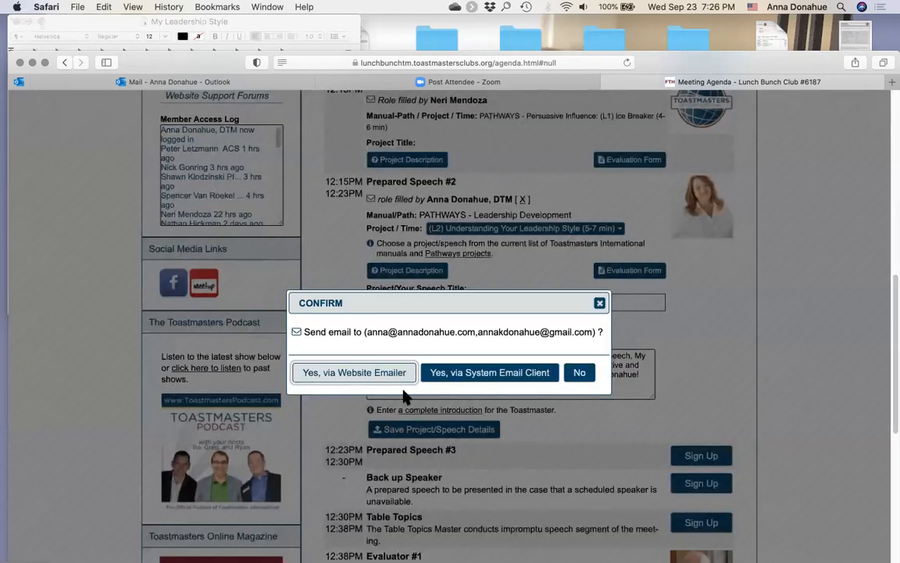
pyautogui.click(354, 372)
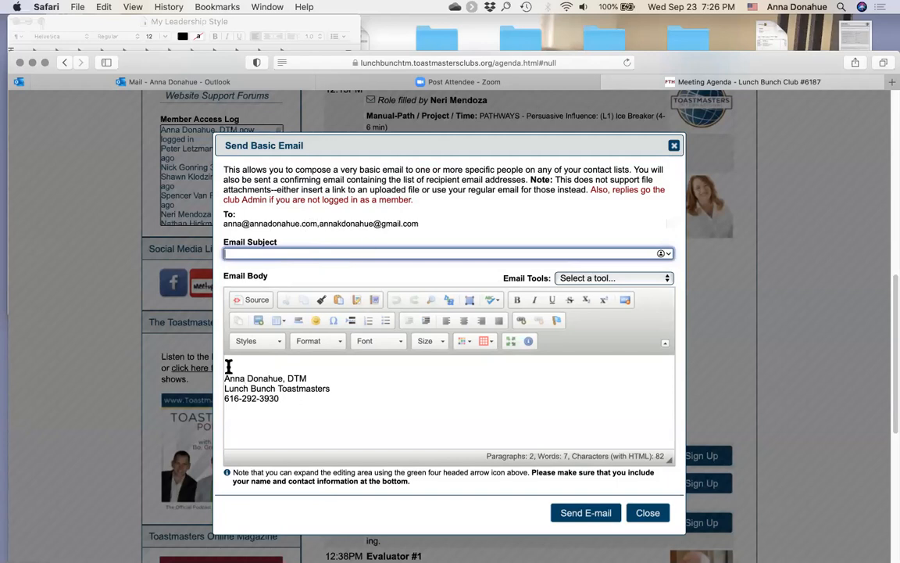
pyautogui.click(654, 516)
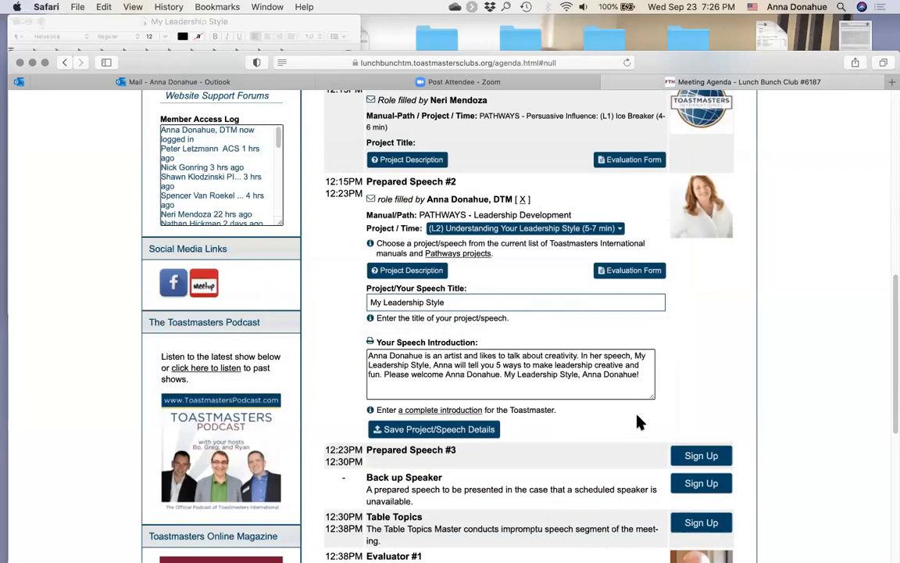
# View the Creating an Introduction resource linked under Prepared Speech #2's introduction and return to the meeting agenda
pyautogui.scroll(5, 673, 356)
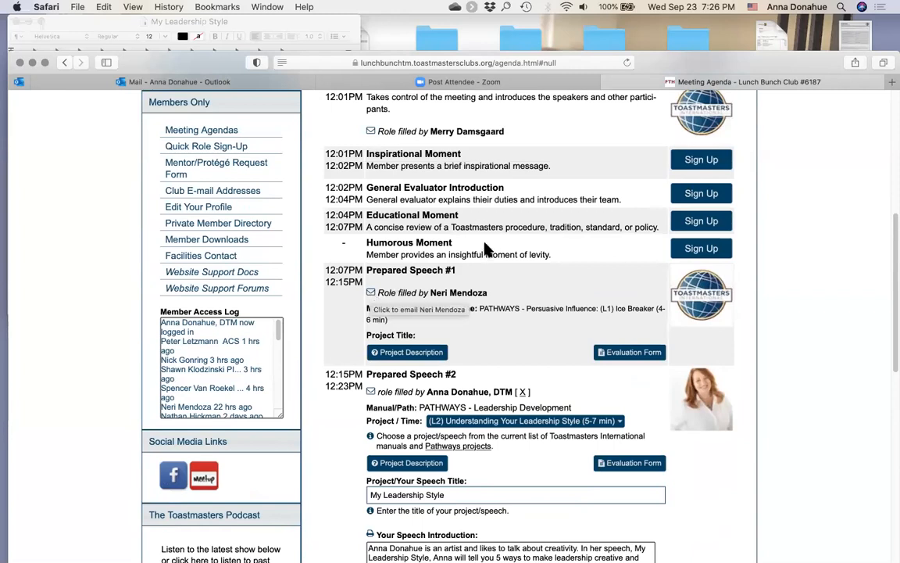
pyautogui.scroll(2, 485, 251)
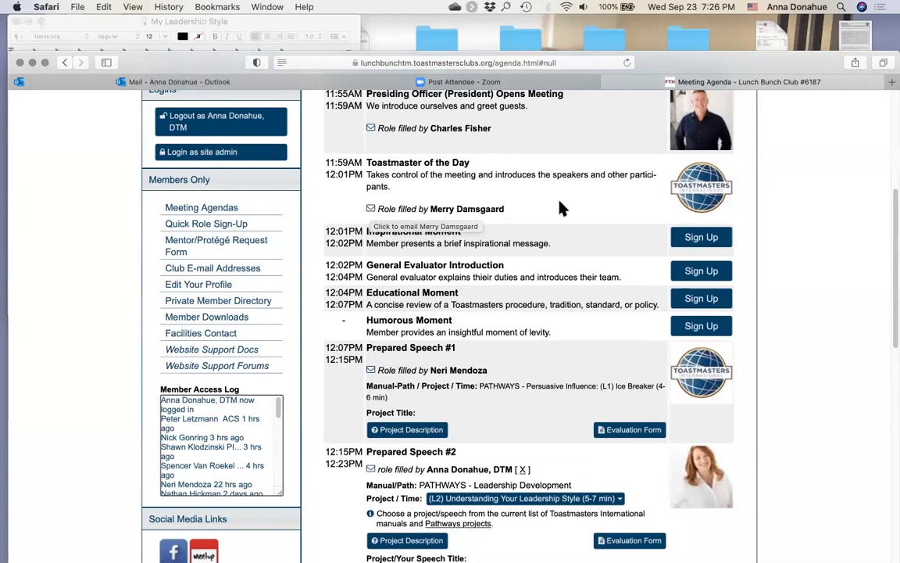
pyautogui.scroll(3, 595, 206)
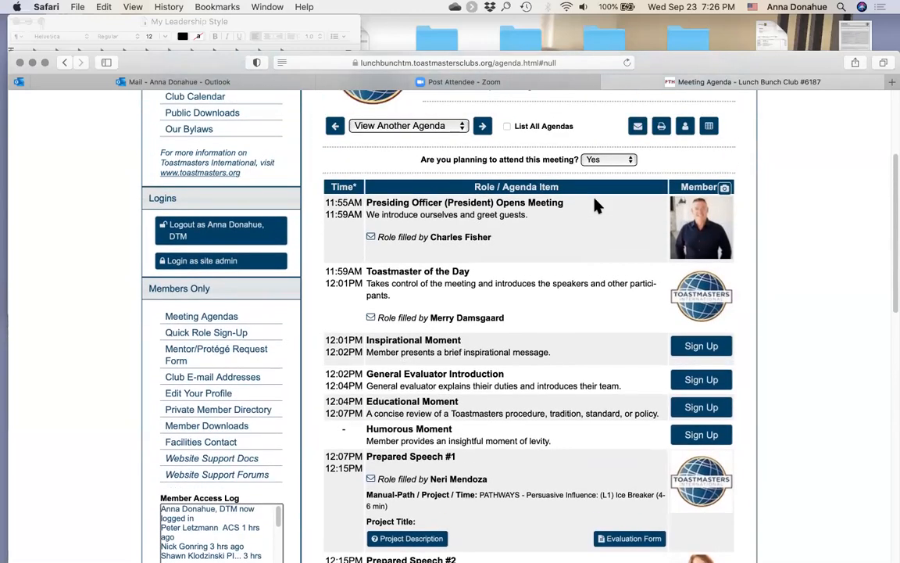
pyautogui.scroll(-1, 595, 205)
pyautogui.scroll(-12, 595, 206)
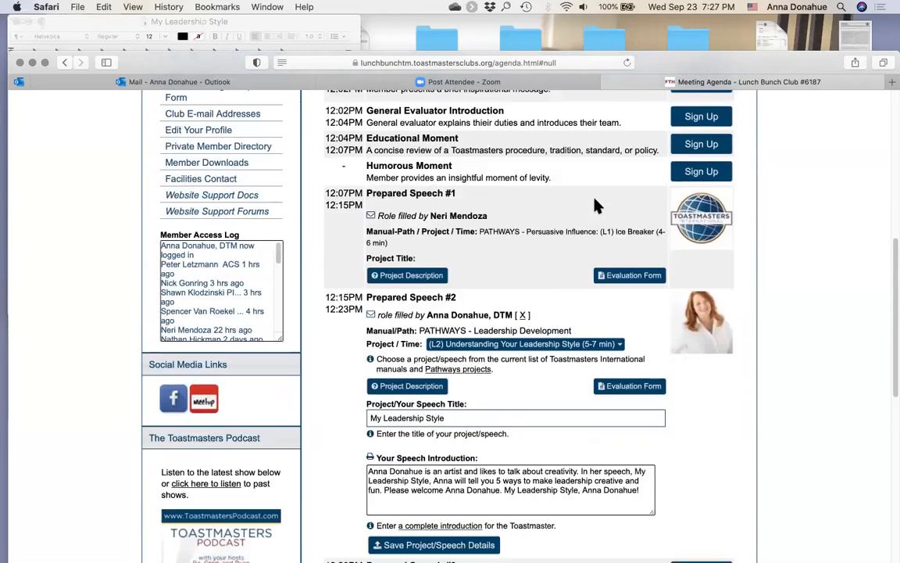
pyautogui.scroll(-3, 595, 205)
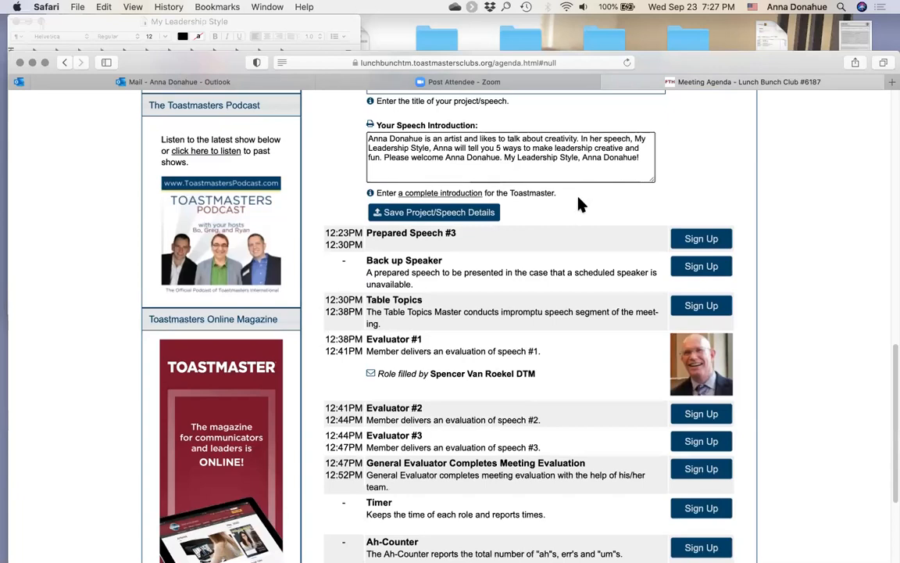
pyautogui.click(449, 195)
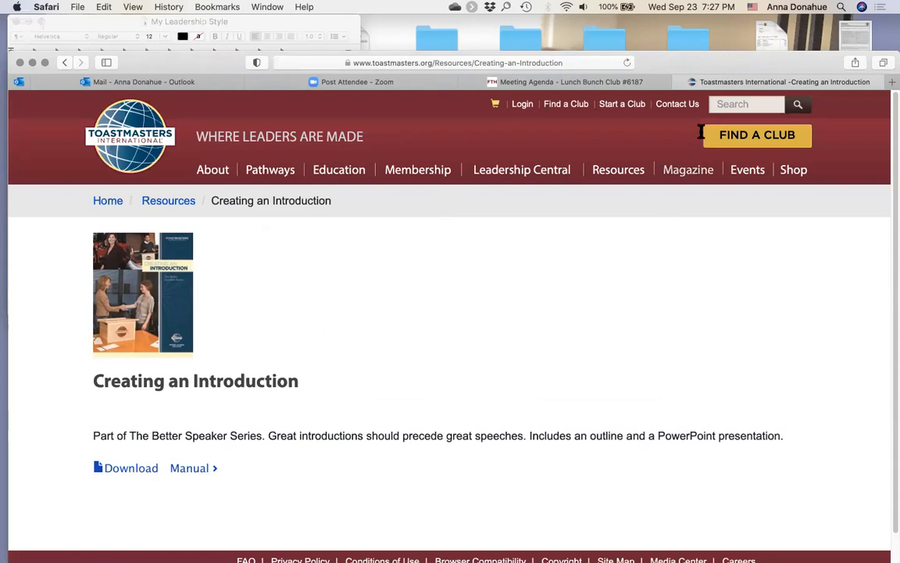
pyautogui.moveTo(691, 56); pyautogui.dragTo(692, 26)
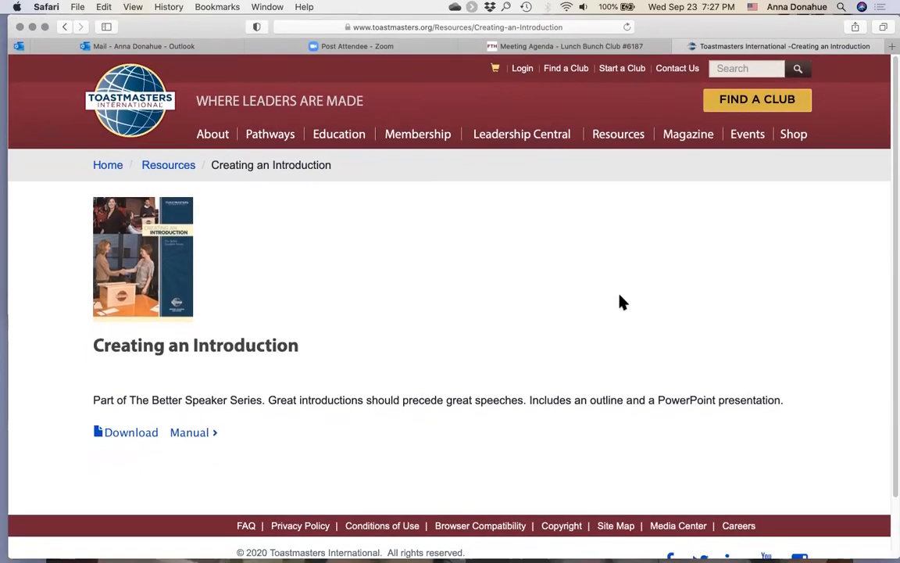
pyautogui.click(65, 27)
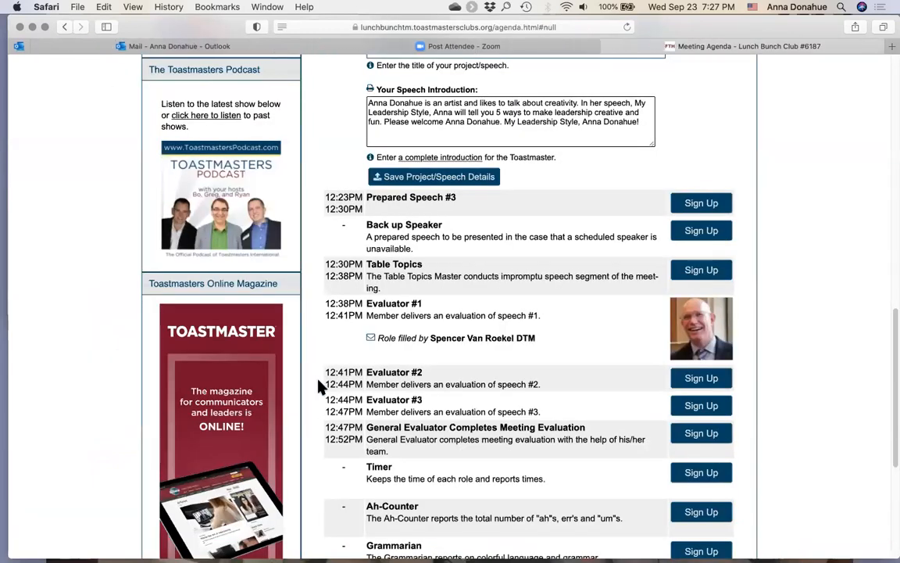
# Add the meeting note "I'll be there" to the agenda and save it
pyautogui.scroll(-6, 334, 518)
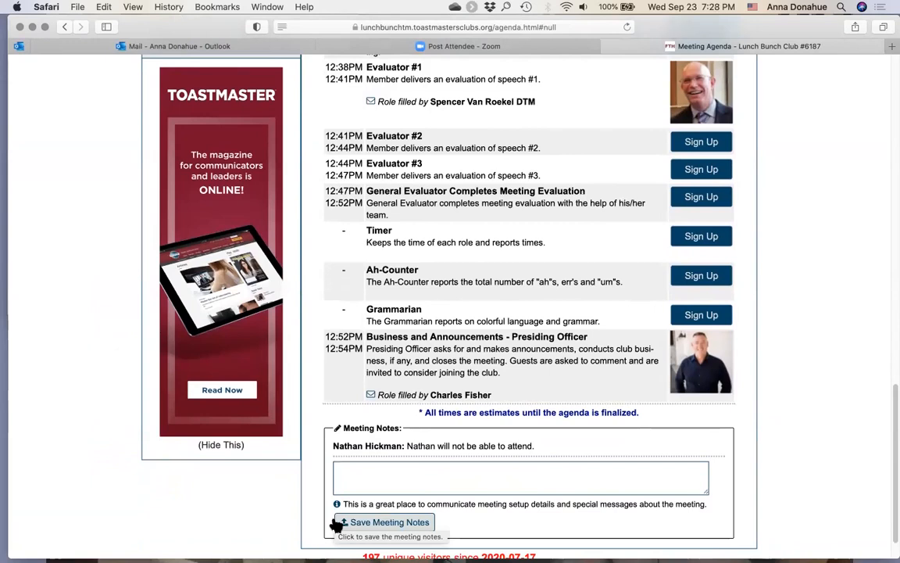
pyautogui.scroll(-3, 337, 525)
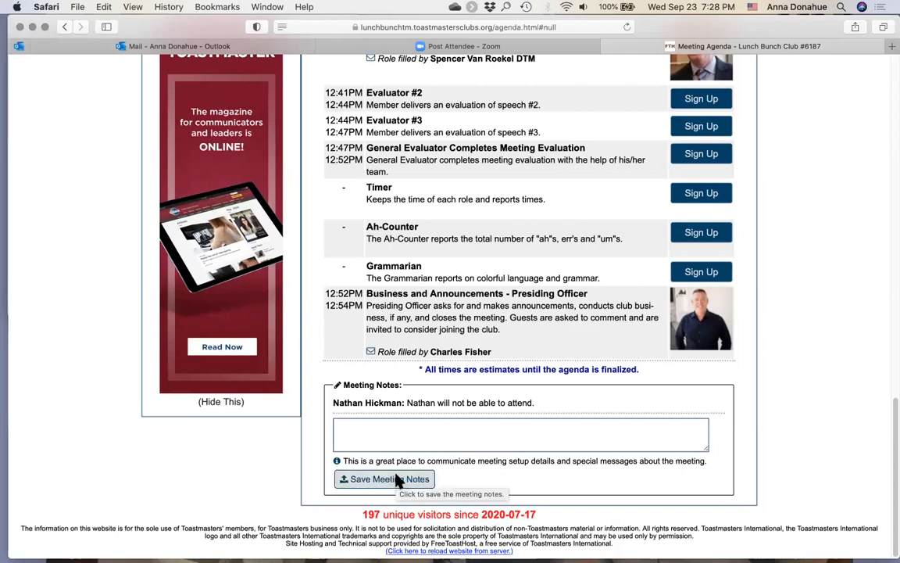
pyautogui.click(341, 428)
pyautogui.write("I'll")
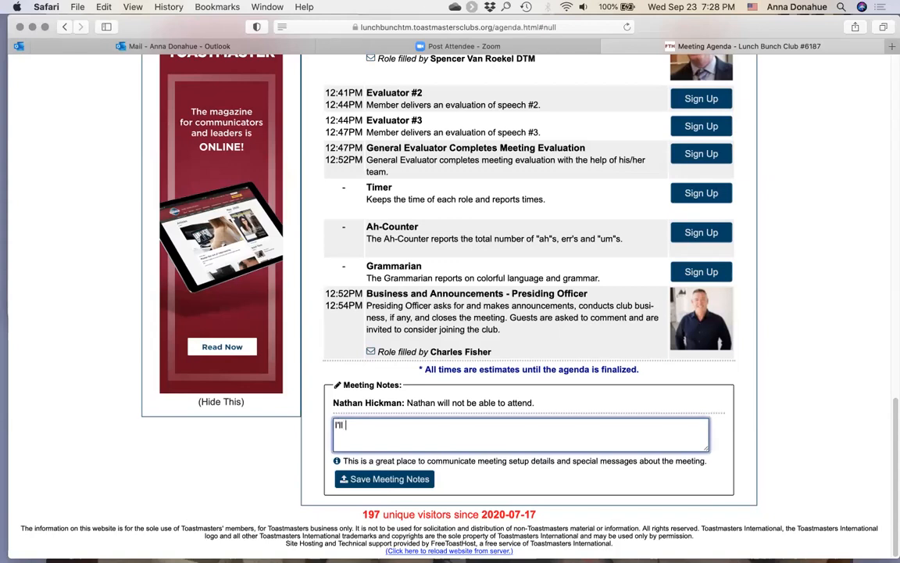
pyautogui.write(' be there')
pyautogui.click(381, 476)
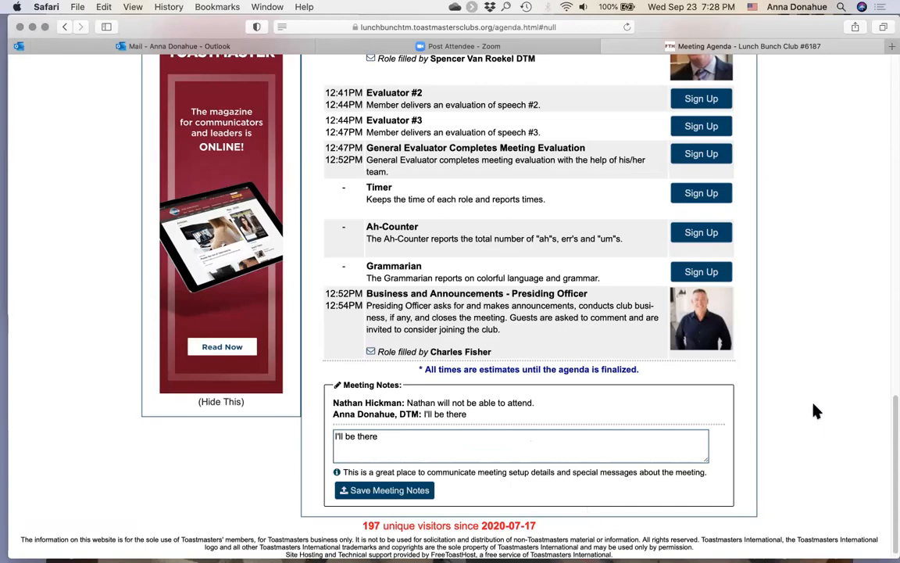
# Examine the open and filled roles in the agenda's second half, from Prepared Speech #3 to Business and Announcements
pyautogui.scroll(5, 815, 410)
pyautogui.scroll(5, 797, 401)
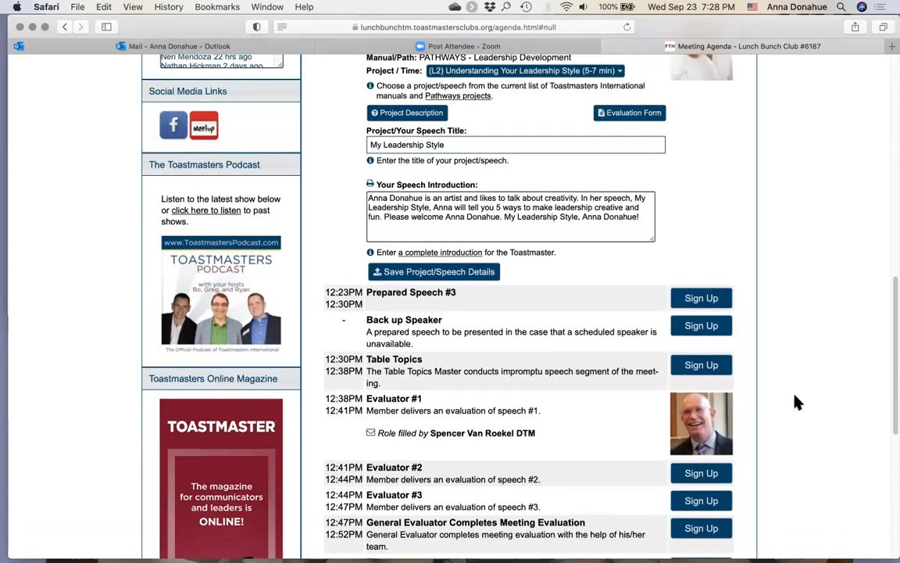
pyautogui.scroll(-5, 797, 401)
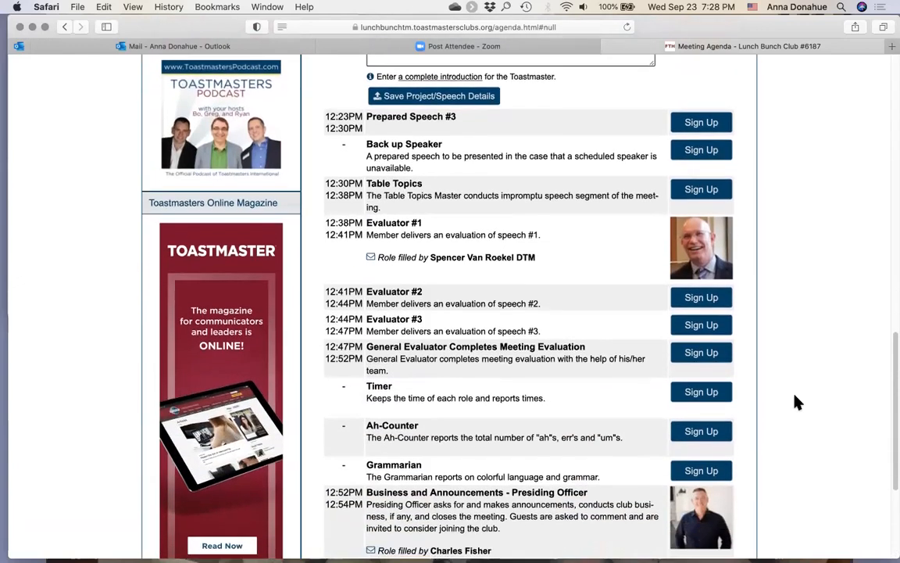
pyautogui.scroll(-3, 797, 401)
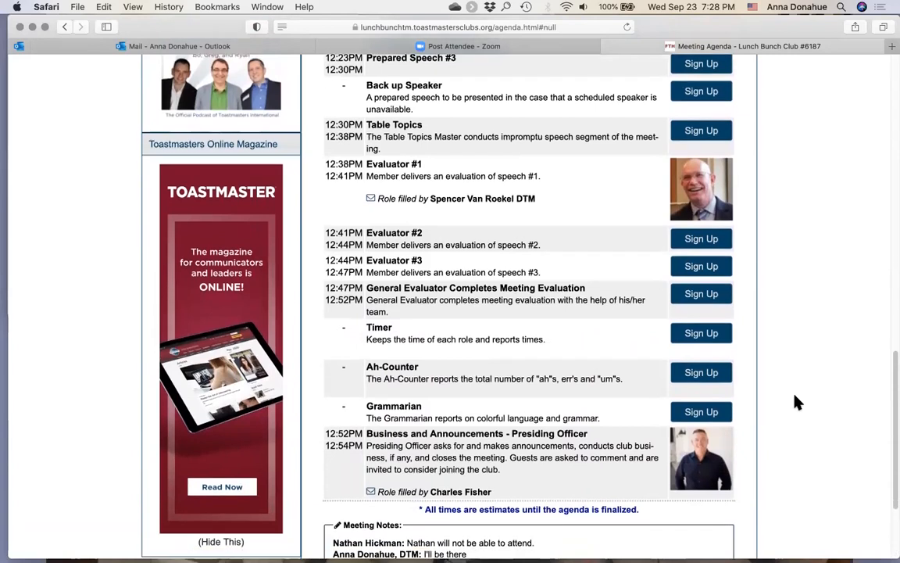
pyautogui.scroll(-2, 797, 401)
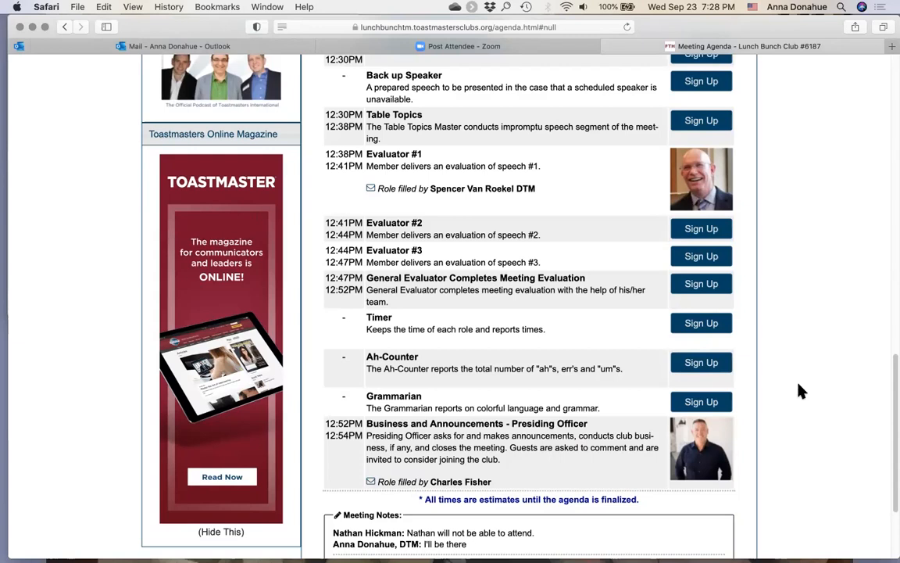
pyautogui.scroll(5, 800, 391)
pyautogui.scroll(-3, 800, 391)
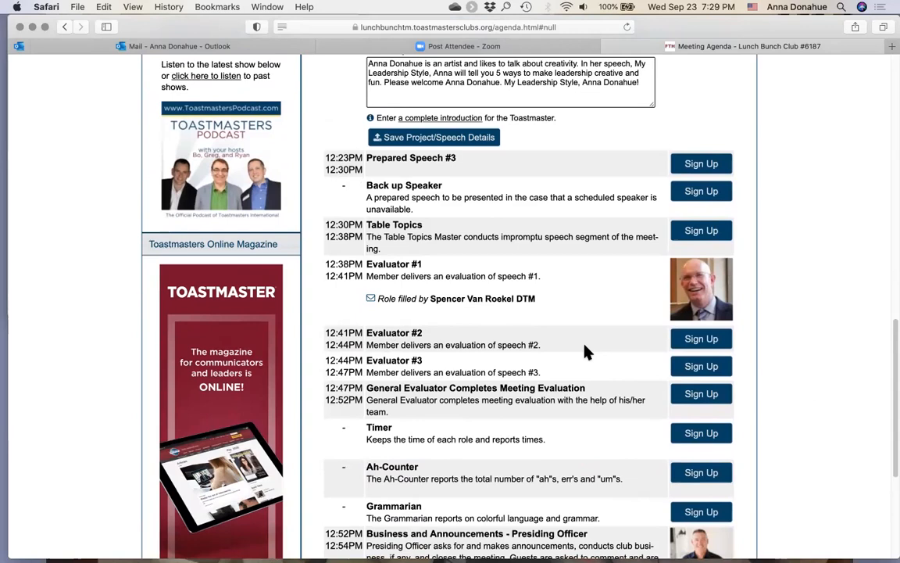
pyautogui.scroll(-2, 588, 461)
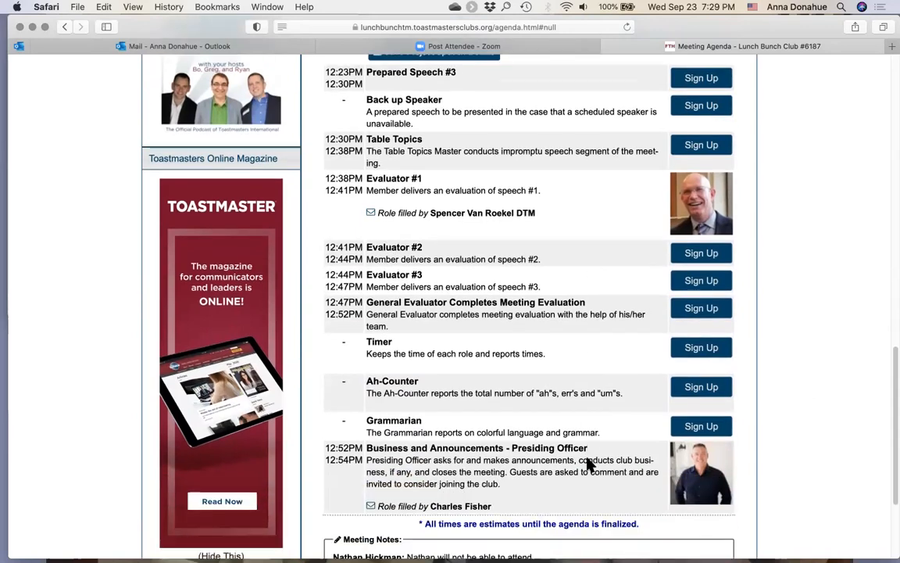
pyautogui.scroll(-1, 588, 465)
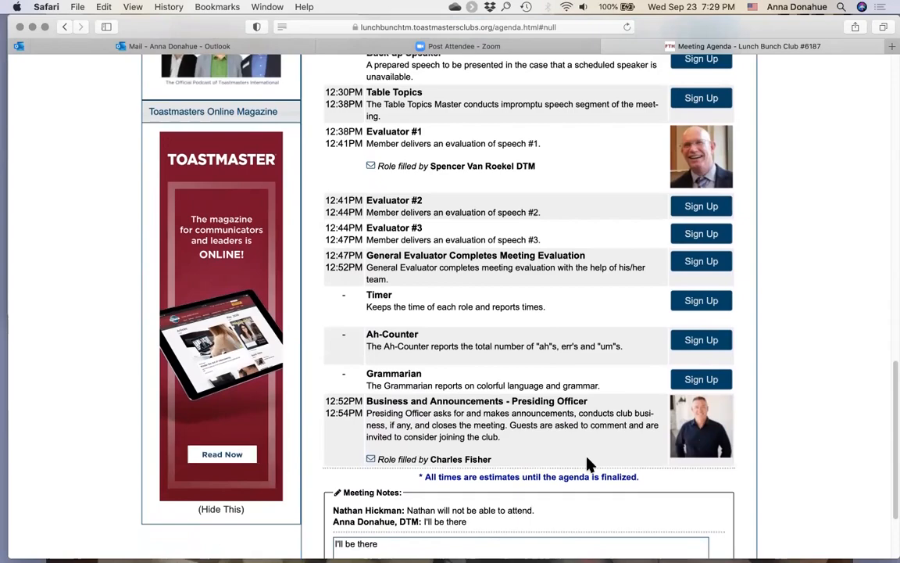
# Review the full September 24, 2020 agenda, from the attendance setting and opening roles through to the Meeting Notes
pyautogui.scroll(1, 589, 465)
pyautogui.scroll(12, 588, 464)
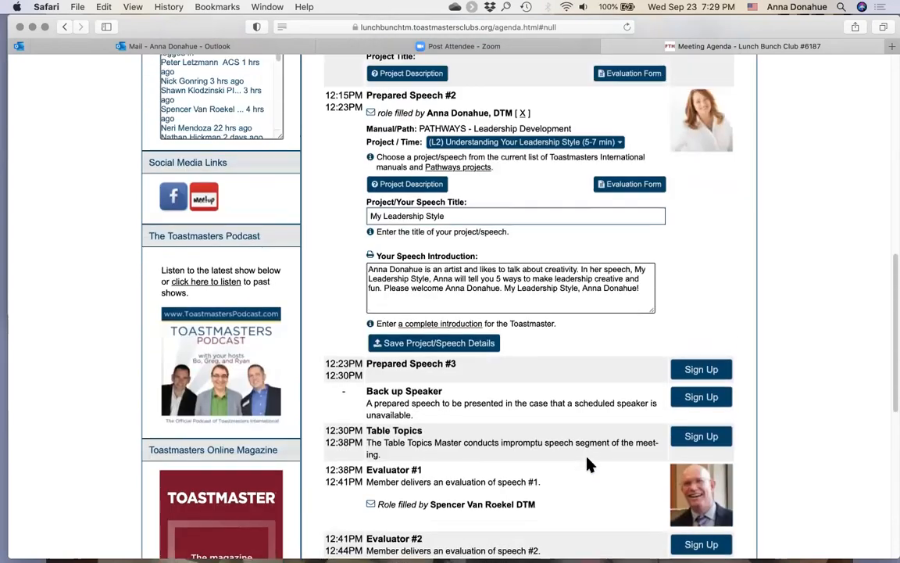
pyautogui.scroll(6, 588, 465)
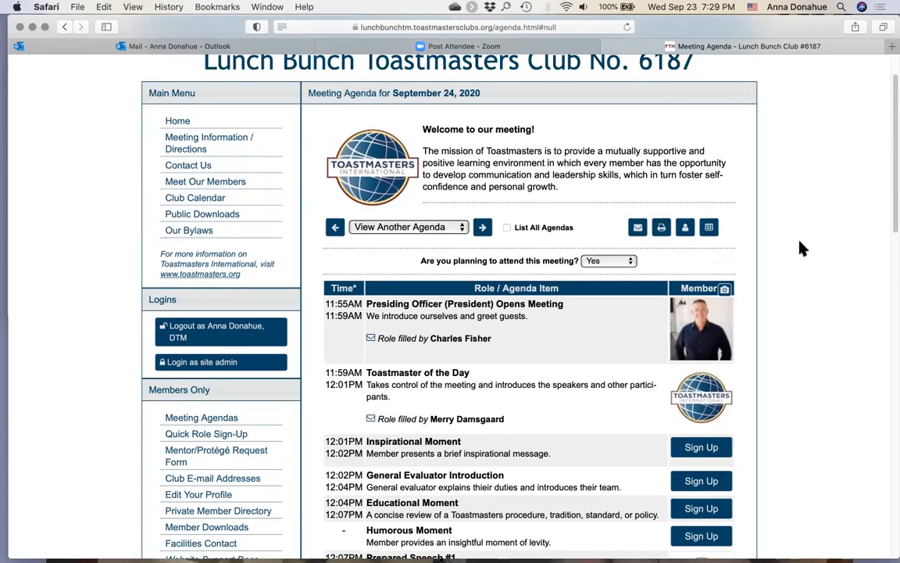
pyautogui.scroll(2, 803, 249)
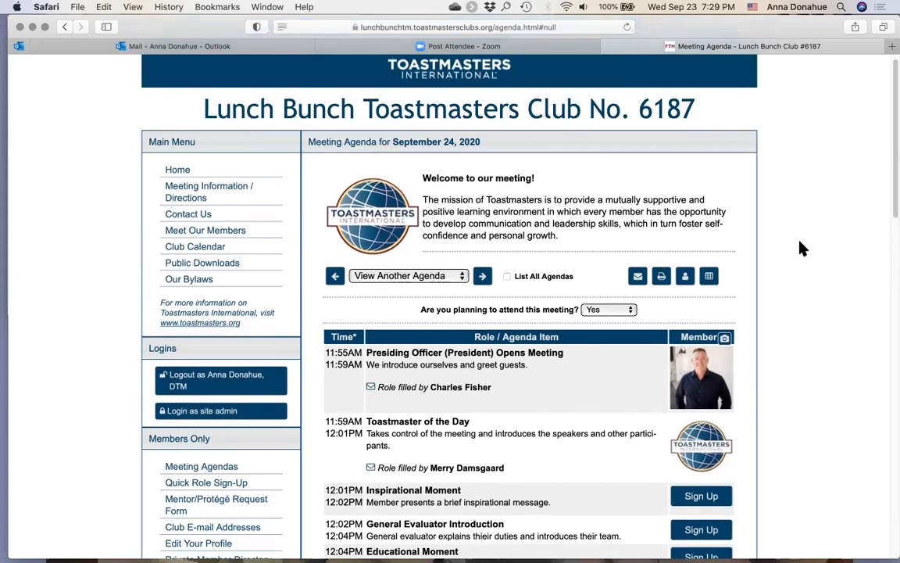
pyautogui.scroll(-4, 802, 249)
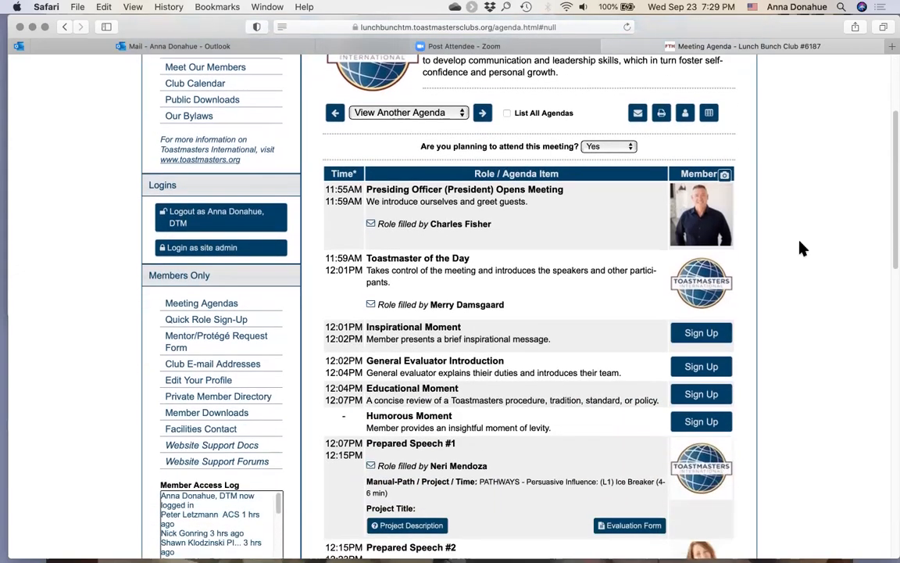
pyautogui.scroll(-3, 802, 248)
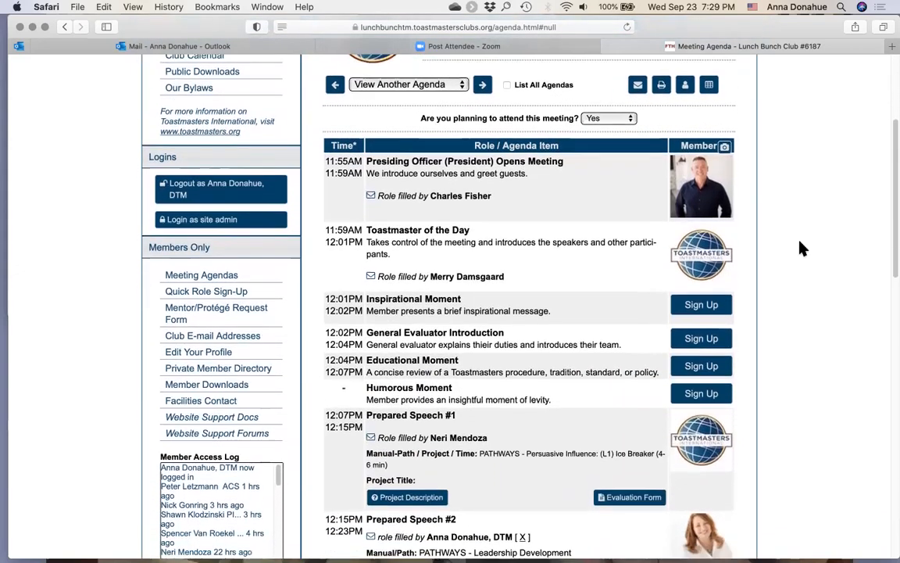
pyautogui.scroll(-3, 802, 248)
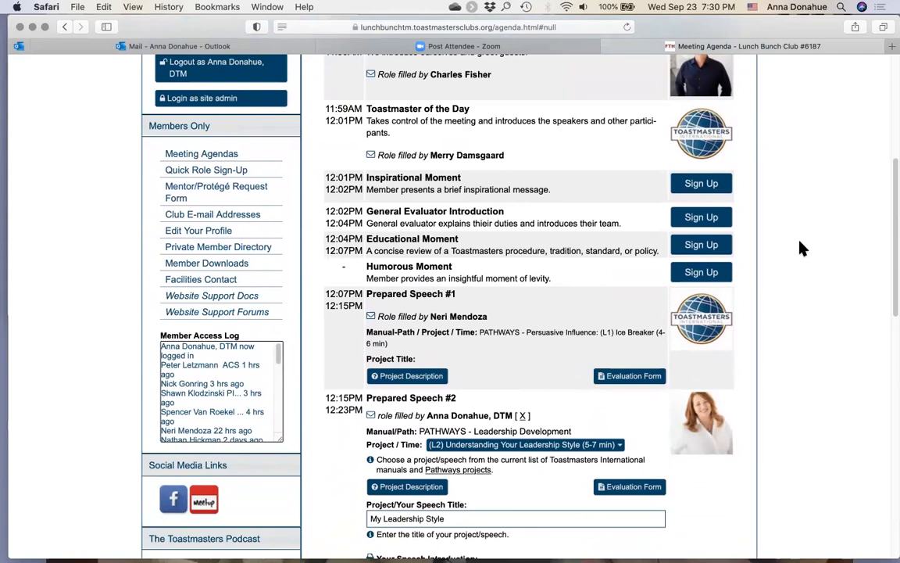
pyautogui.scroll(-3, 802, 248)
pyautogui.scroll(2, 803, 249)
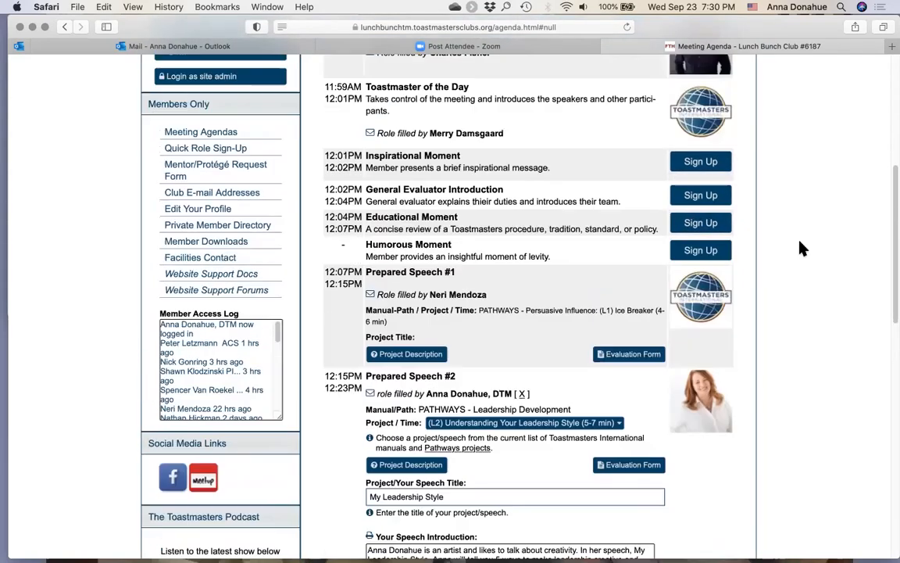
pyautogui.scroll(4, 802, 248)
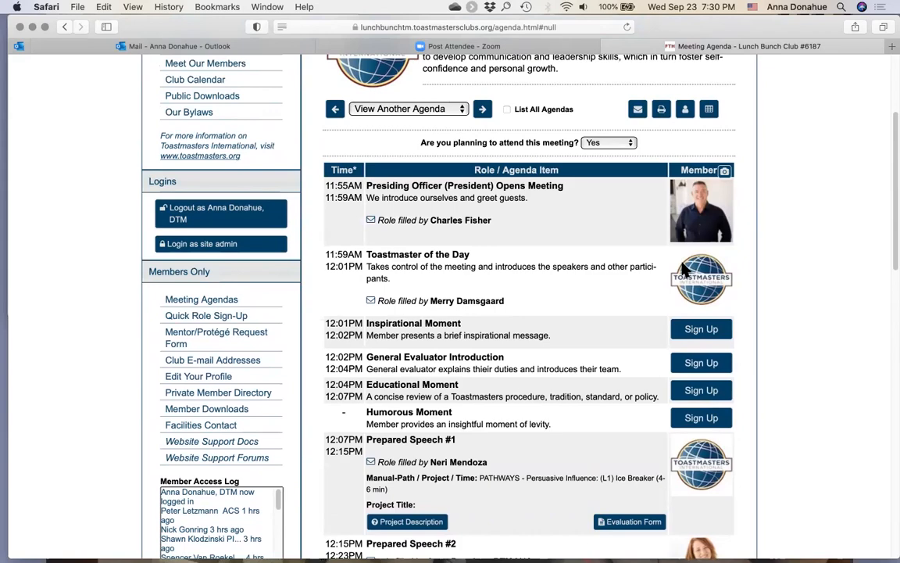
pyautogui.scroll(-3, 518, 418)
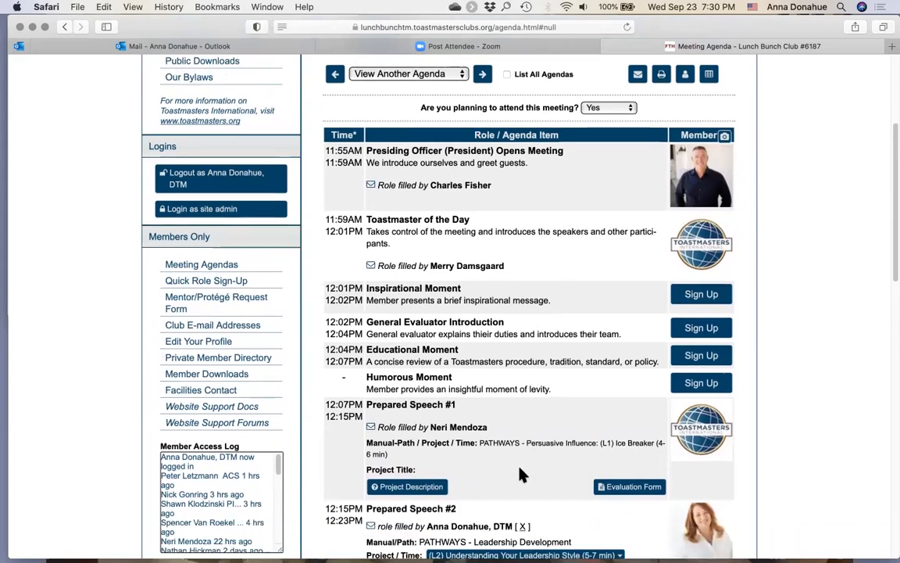
pyautogui.scroll(-10, 522, 474)
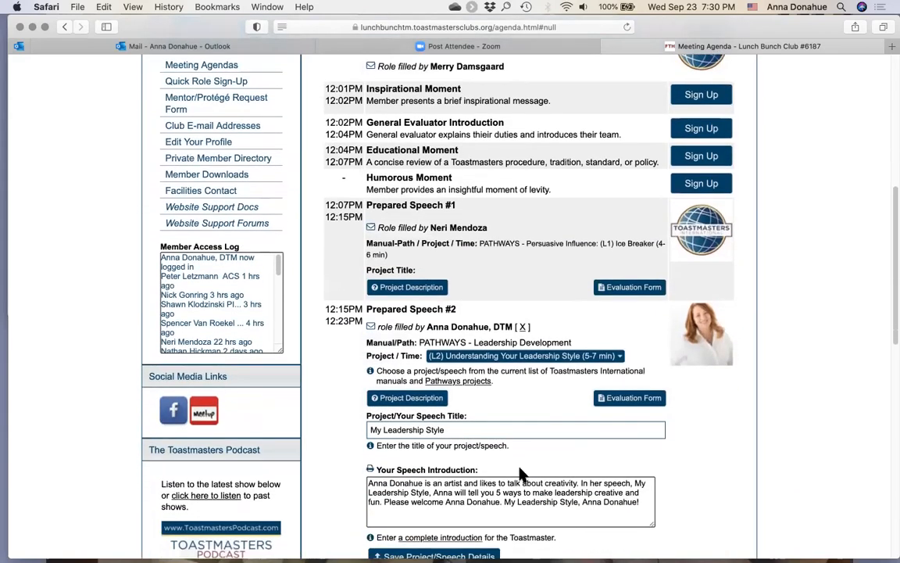
pyautogui.scroll(-15, 522, 474)
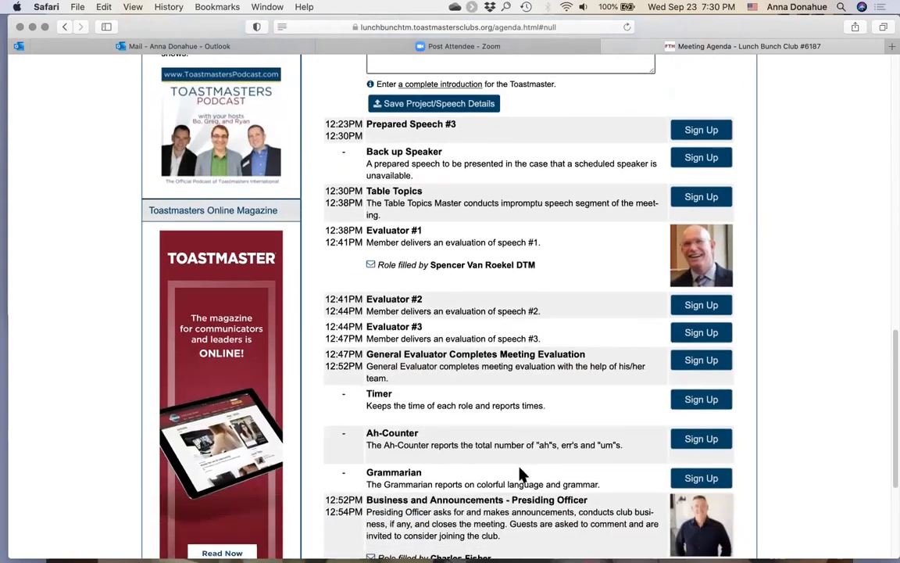
pyautogui.scroll(-2, 522, 474)
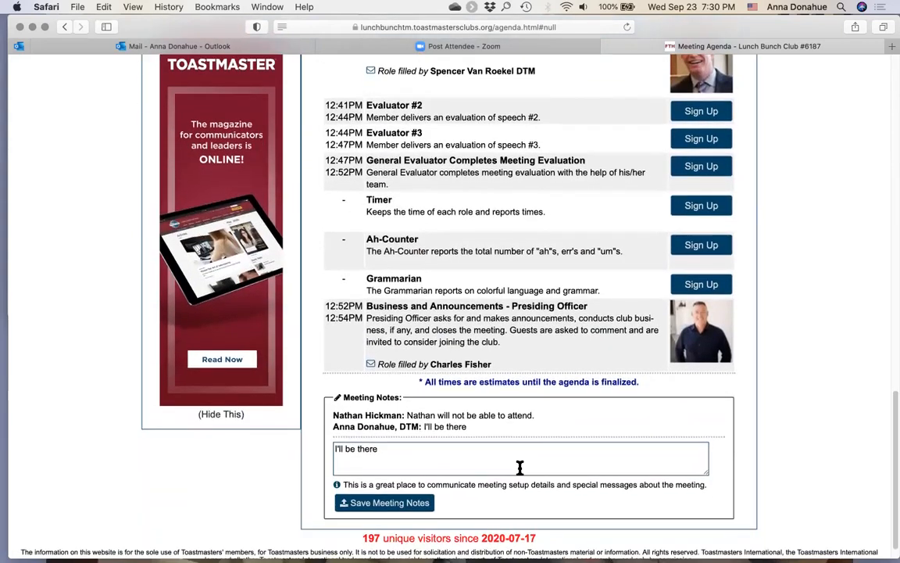
# Dismiss the note about the Include Meeting Description option and close the agenda e-mail form without sending it
pyautogui.scroll(-1, 520, 466)
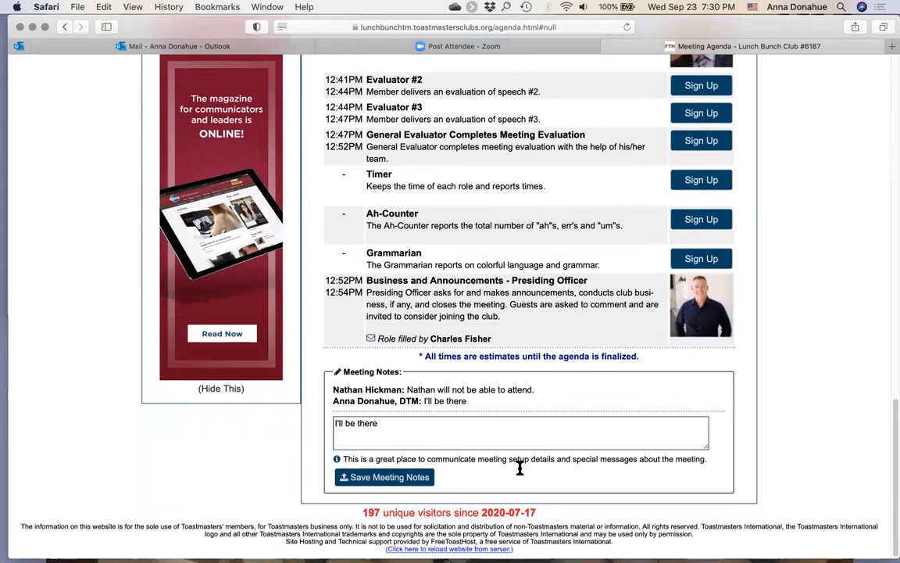
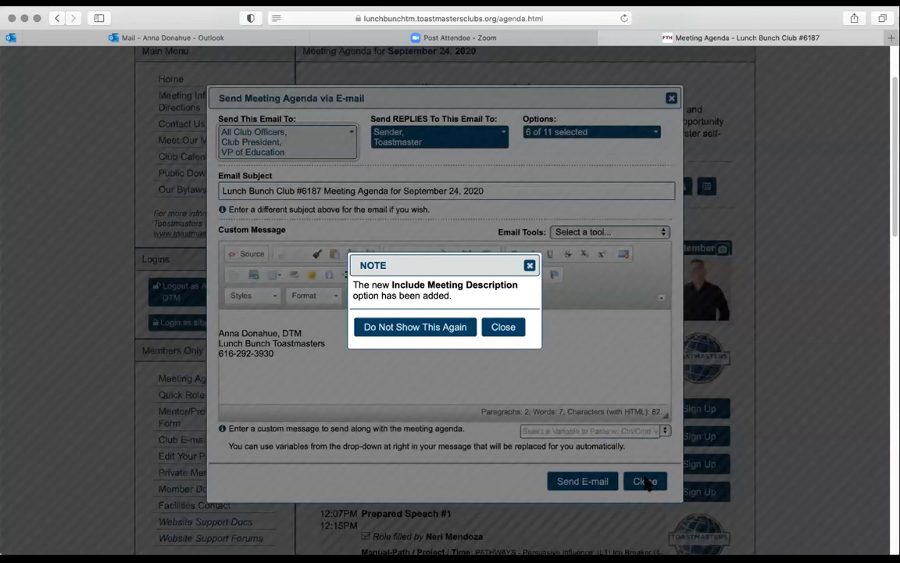
pyautogui.click(500, 327)
pyautogui.click(645, 481)
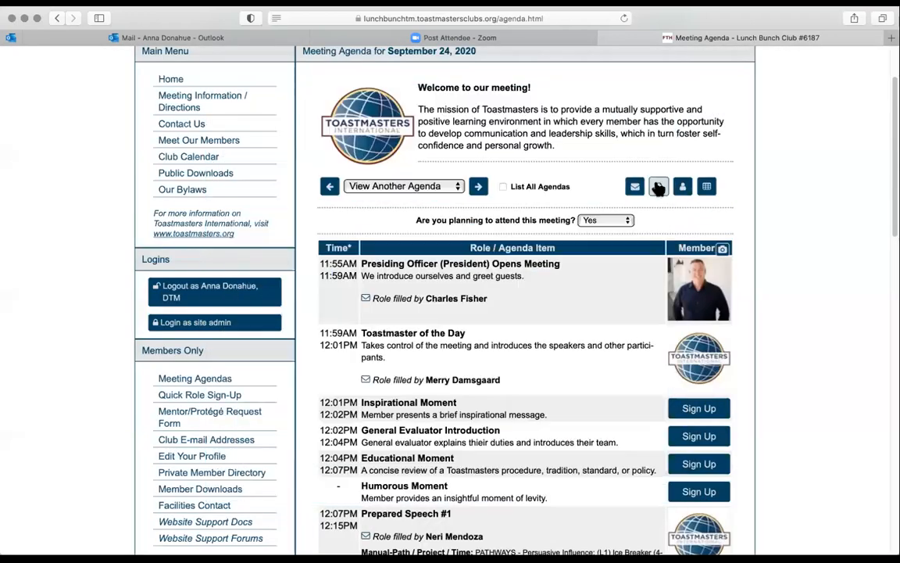
# Generate the printable meeting agenda with the TM Layout, including meeting description and role times, and cancel the print job
pyautogui.click(659, 186)
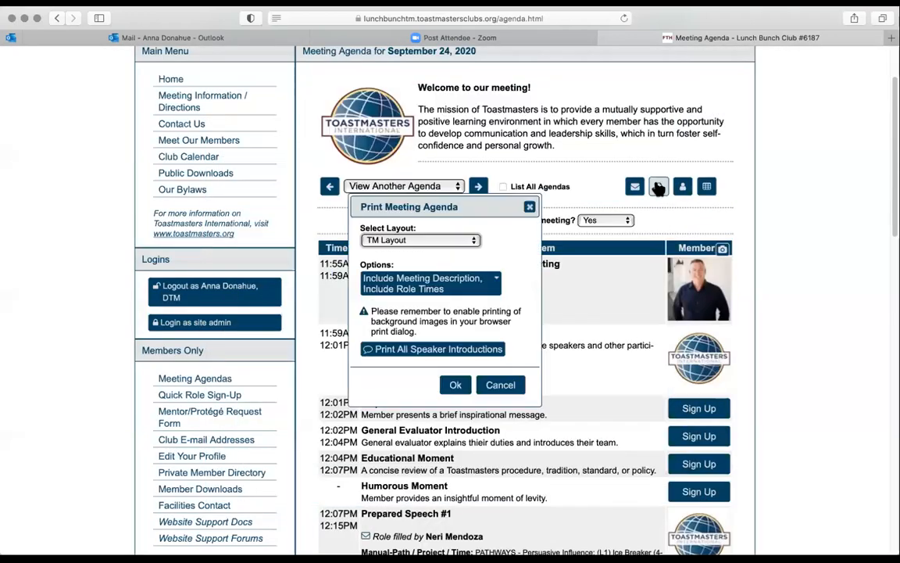
pyautogui.click(454, 384)
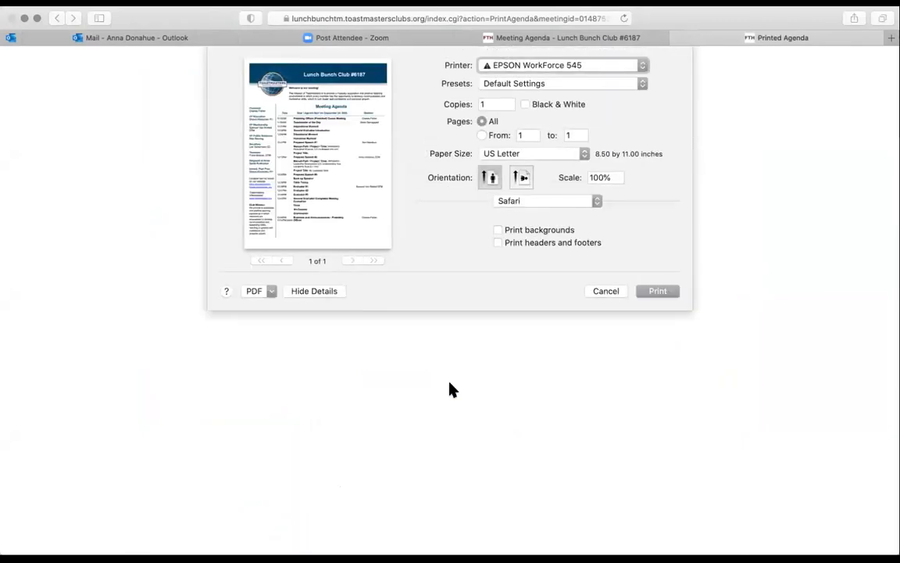
pyautogui.click(603, 291)
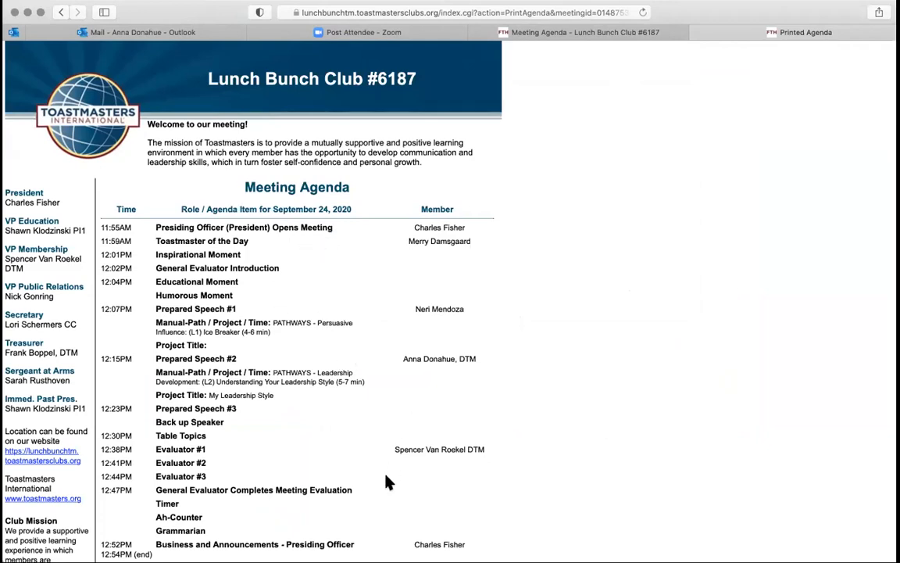
# Review the printable September 24, 2020 agenda down to Business and Announcements and close its browser tab
pyautogui.scroll(-3, 388, 482)
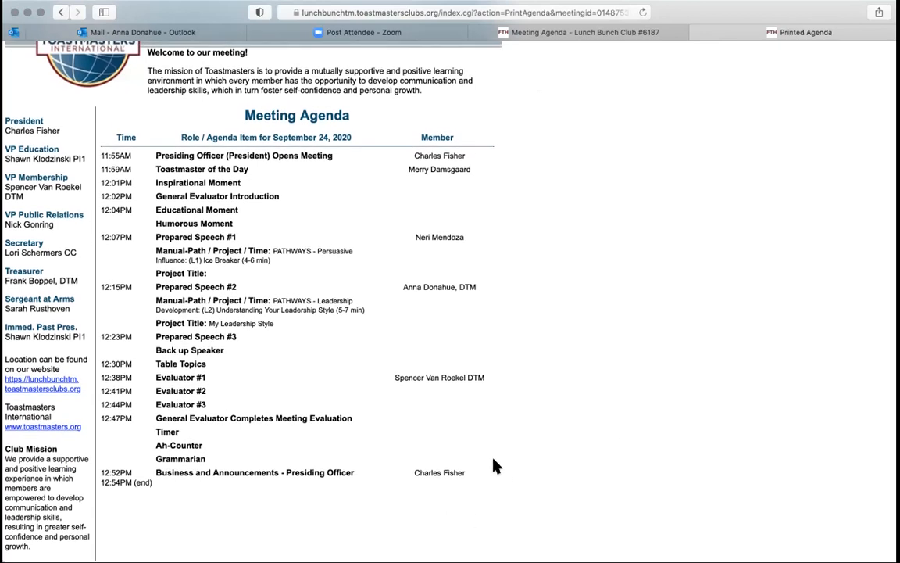
pyautogui.scroll(3, 493, 466)
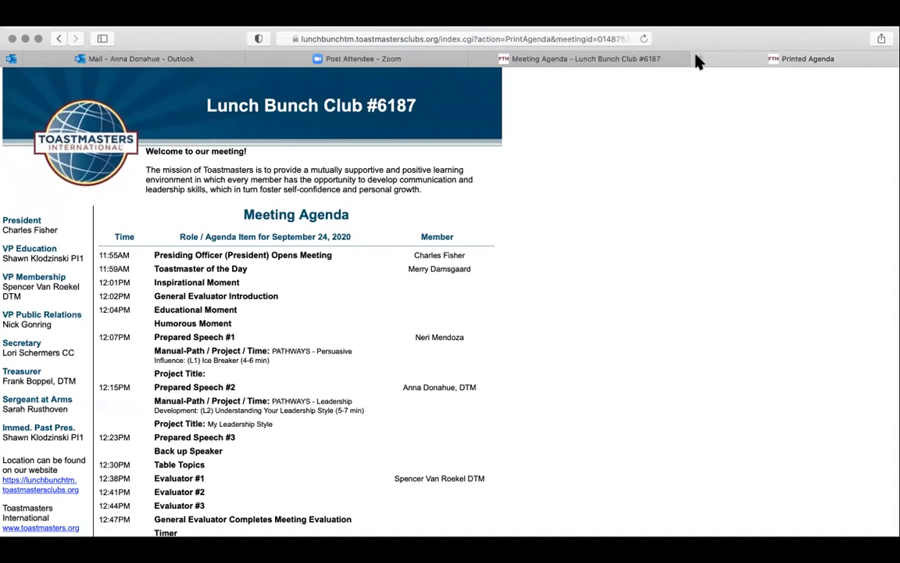
pyautogui.click(698, 60)
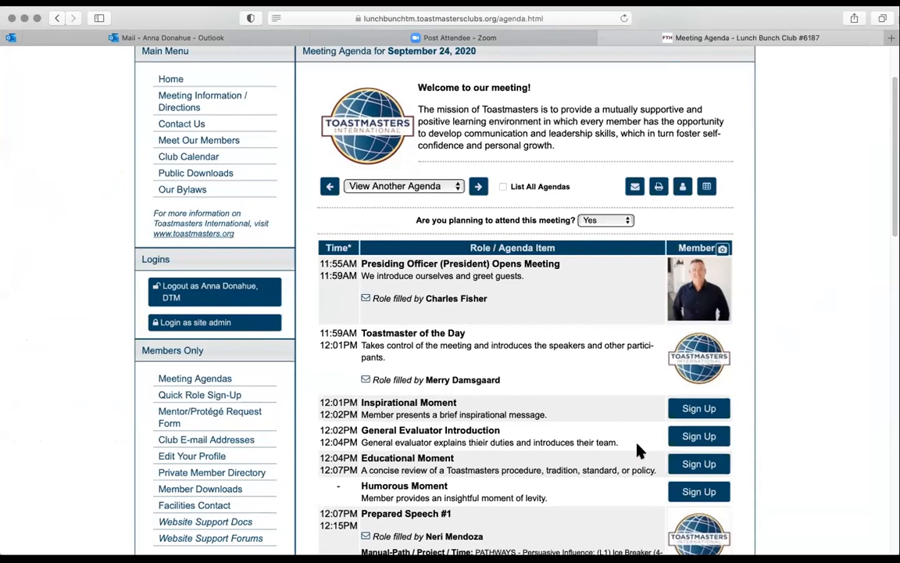
# Review the online meeting agenda from the welcome text and opening roles through the evaluators to the Meeting Notes
pyautogui.scroll(-3, 617, 522)
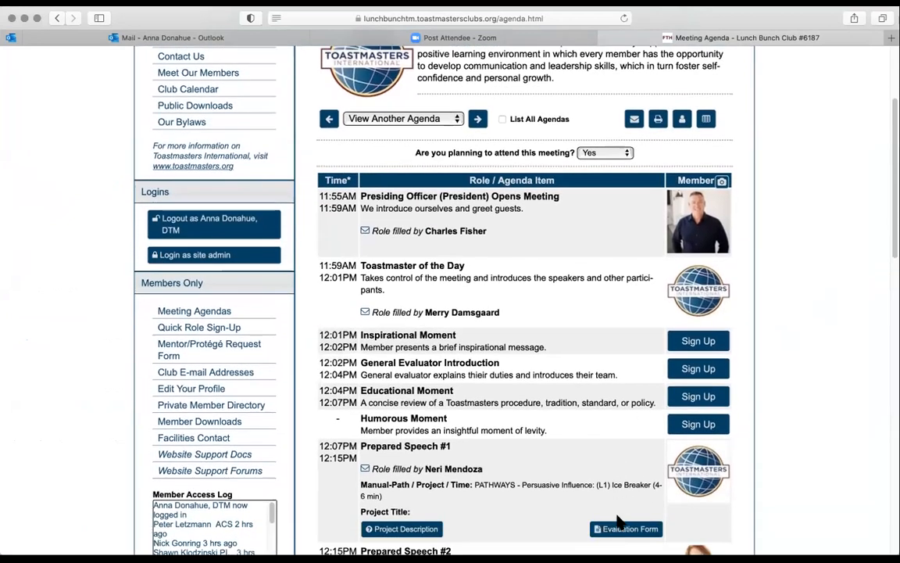
pyautogui.scroll(-3, 618, 522)
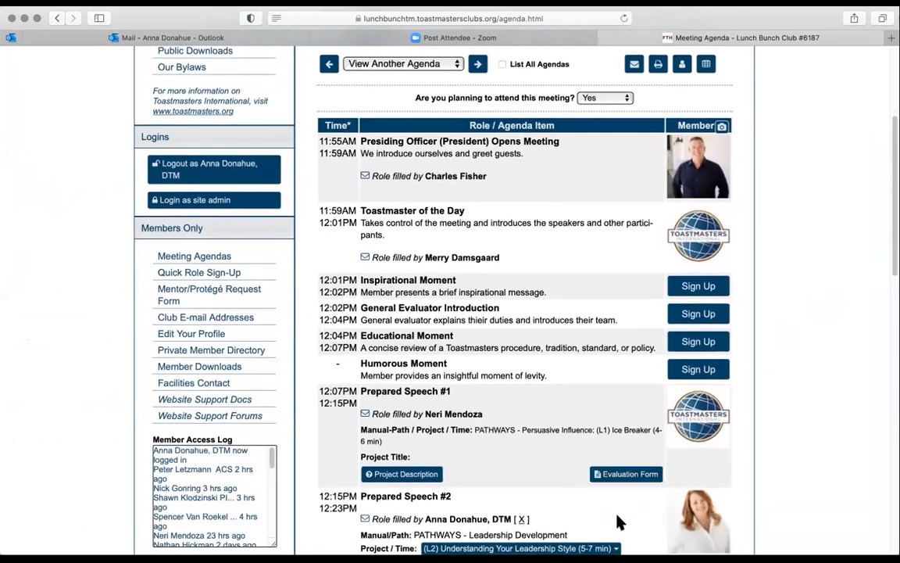
pyautogui.scroll(-5, 617, 516)
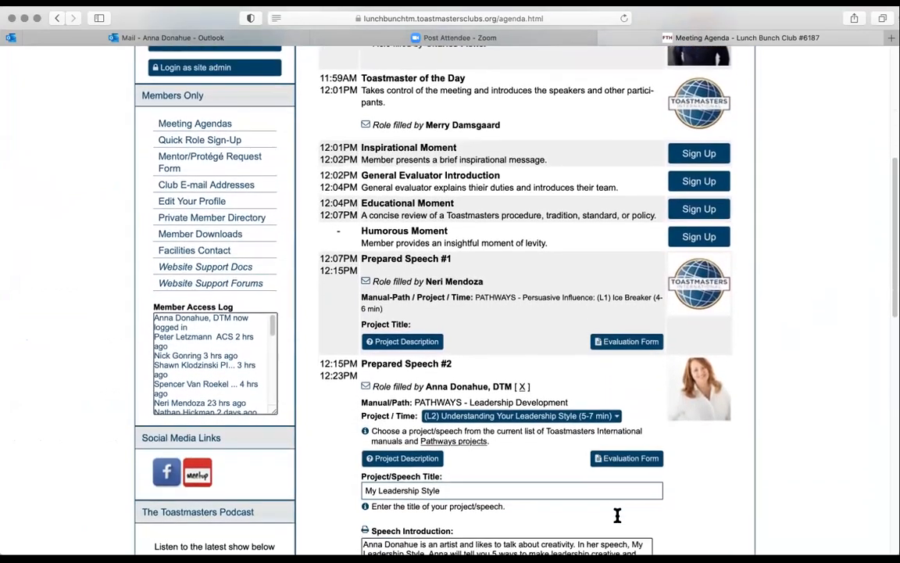
pyautogui.scroll(10, 617, 522)
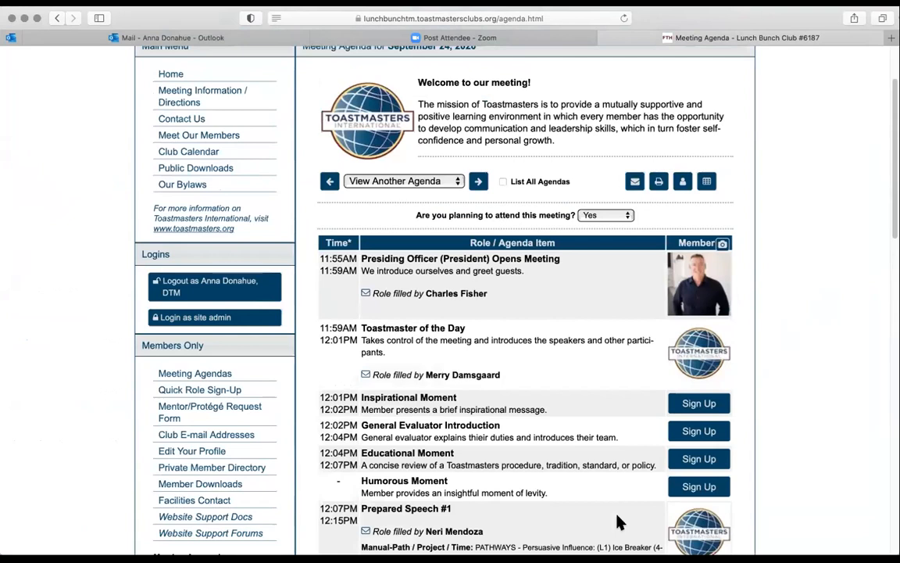
pyautogui.scroll(3, 617, 522)
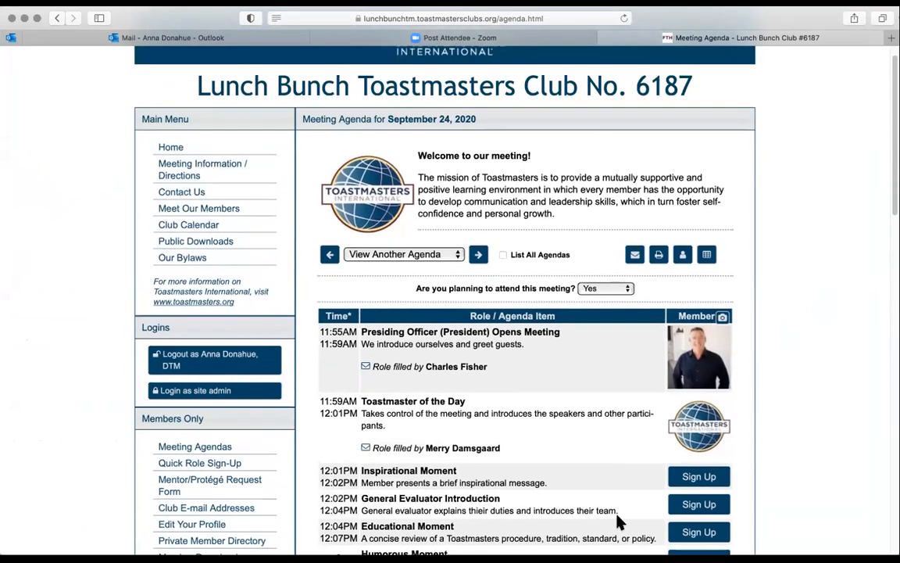
pyautogui.scroll(1, 618, 516)
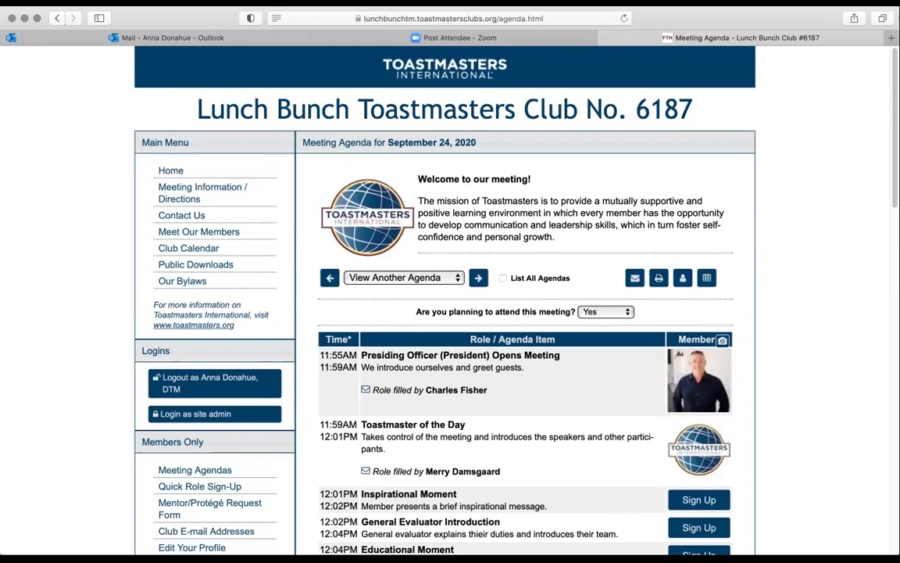
pyautogui.scroll(-10, 309, 474)
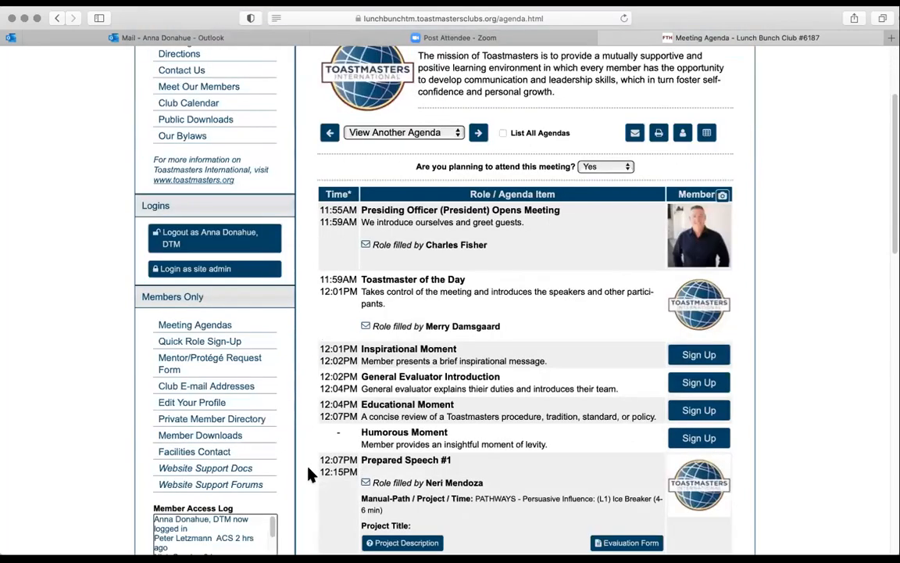
pyautogui.scroll(-6, 310, 474)
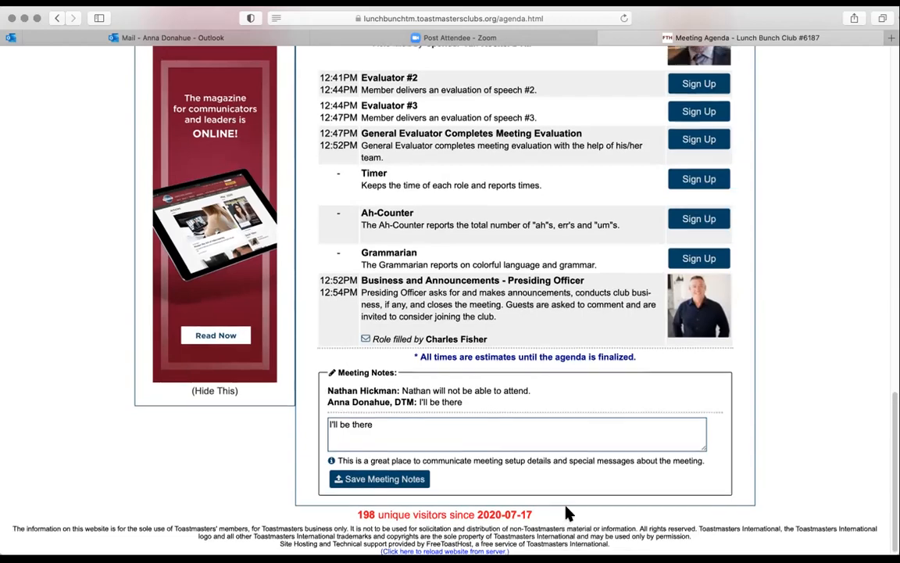
pyautogui.scroll(5, 568, 512)
pyautogui.scroll(4, 568, 513)
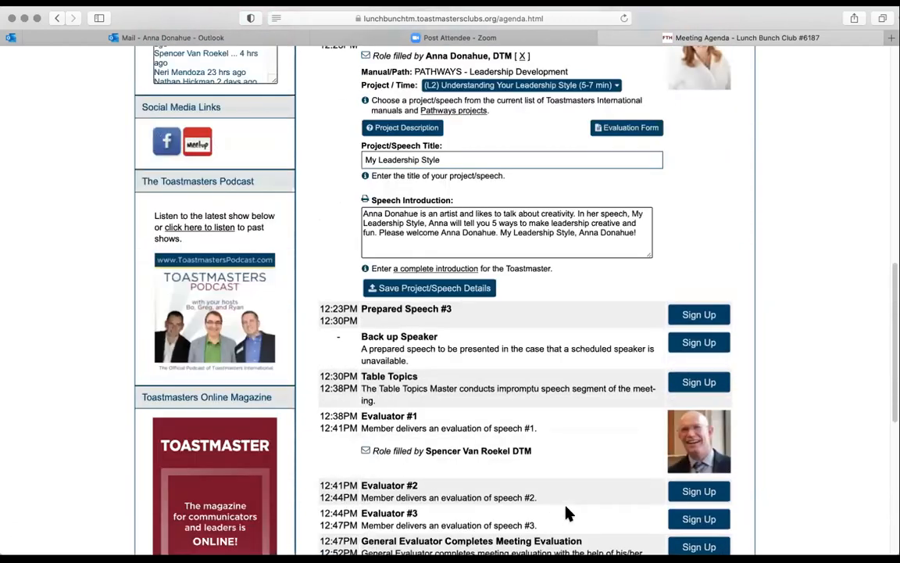
pyautogui.scroll(-8, 568, 512)
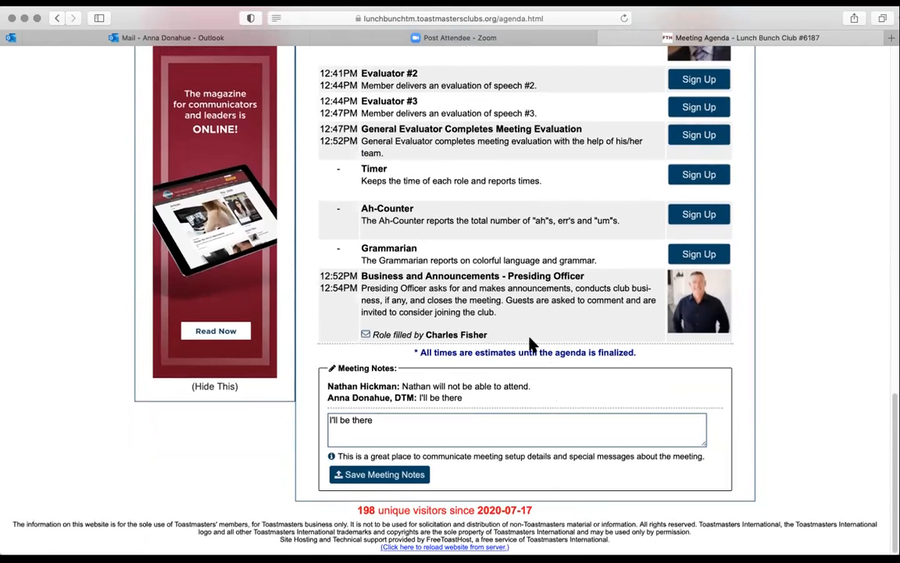
pyautogui.scroll(15, 524, 335)
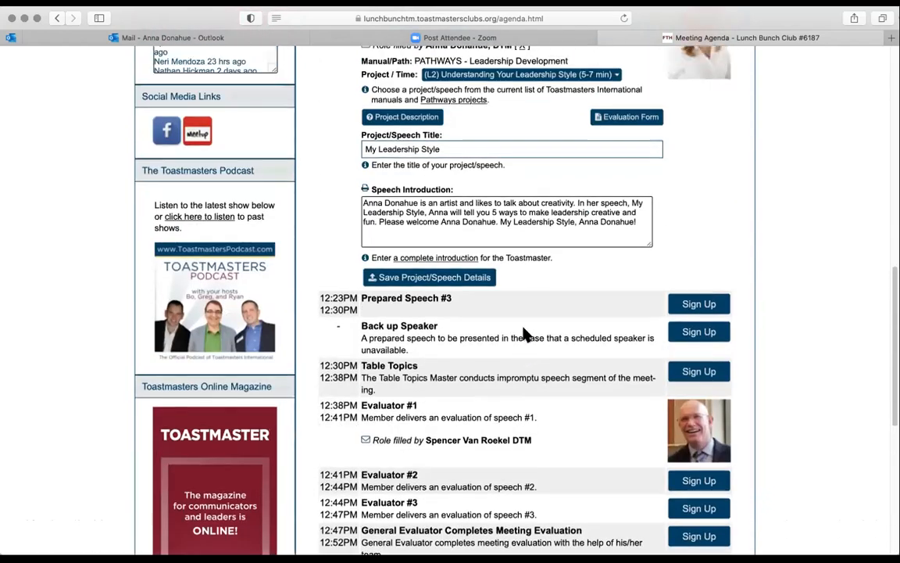
pyautogui.scroll(6, 523, 334)
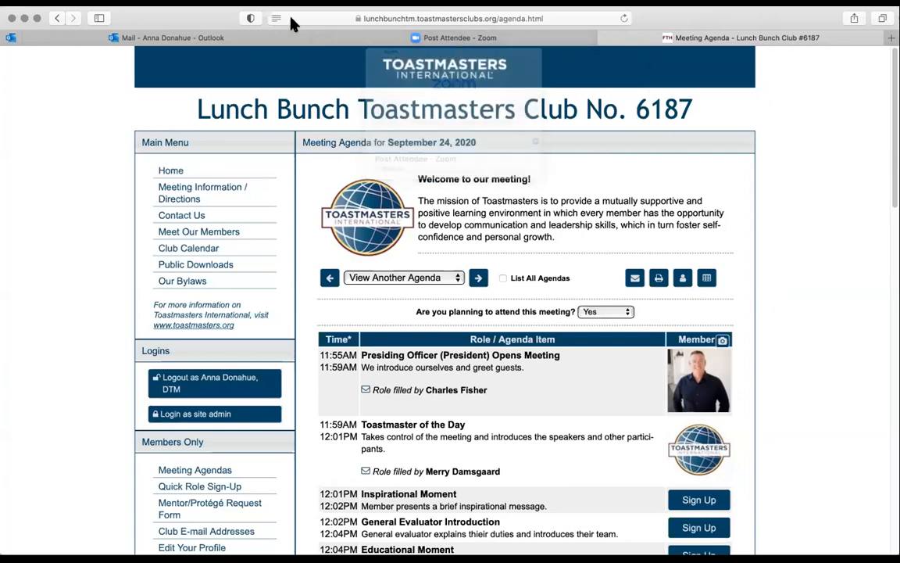
# Close the Post Attendee - Zoom tab and look over the agenda's opening roles and Prepared Speeches #1 and #2
pyautogui.click(318, 37)
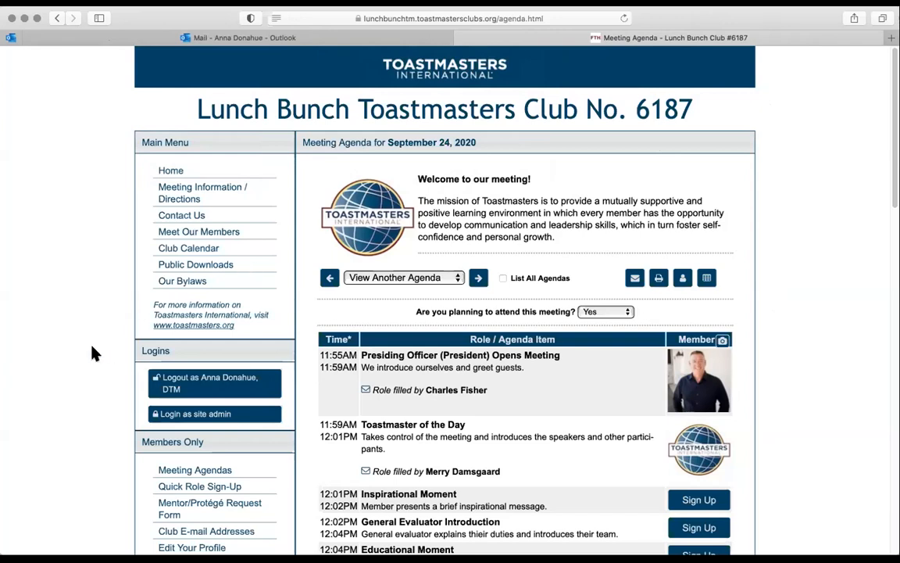
pyautogui.scroll(-5, 92, 353)
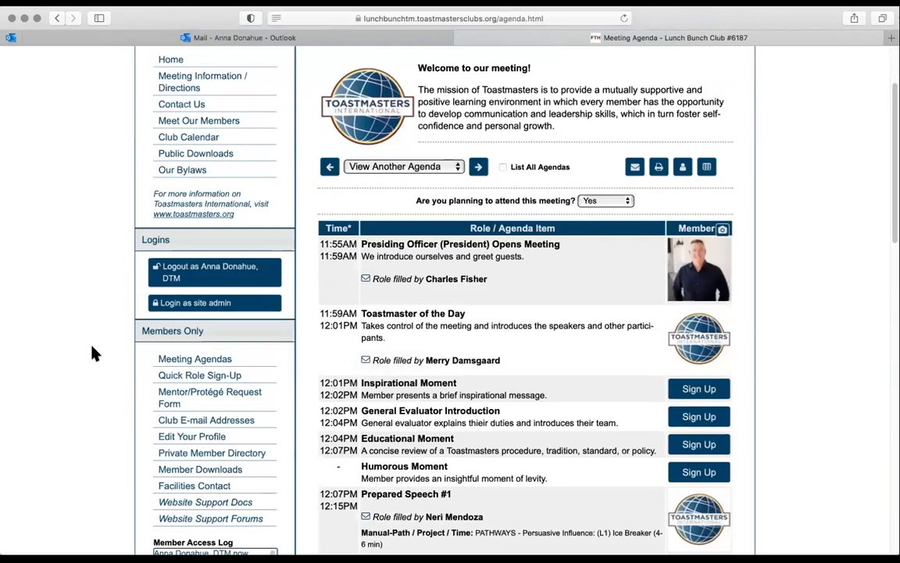
pyautogui.scroll(-1, 91, 353)
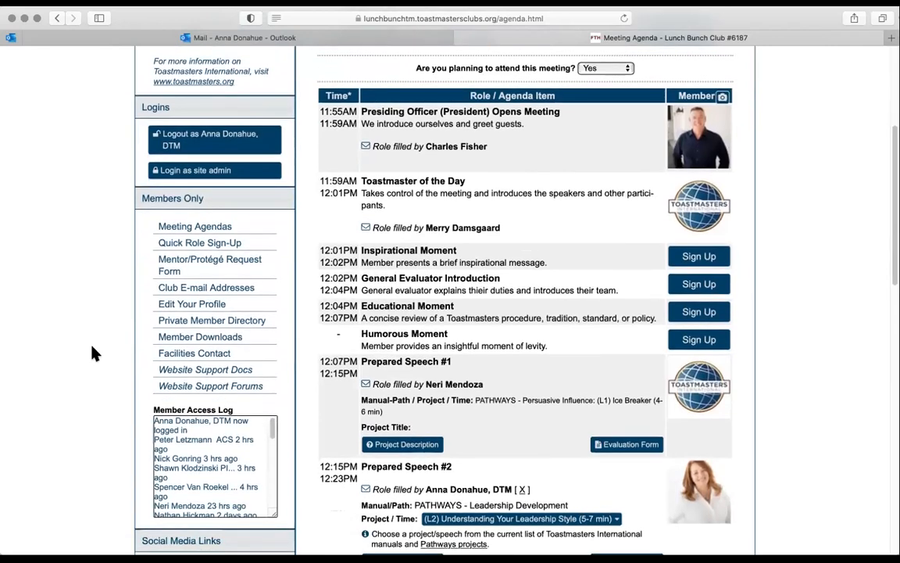
pyautogui.scroll(-5, 91, 353)
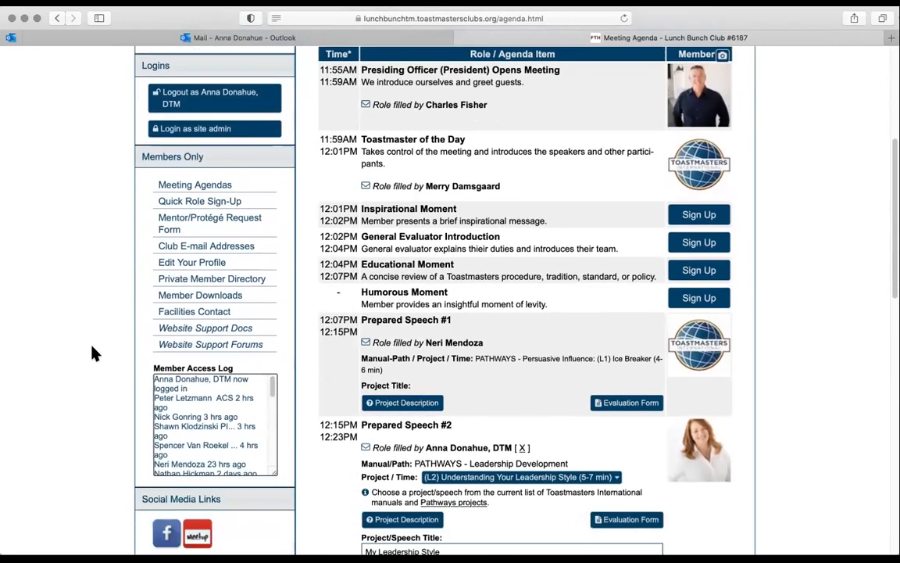
pyautogui.scroll(10, 91, 353)
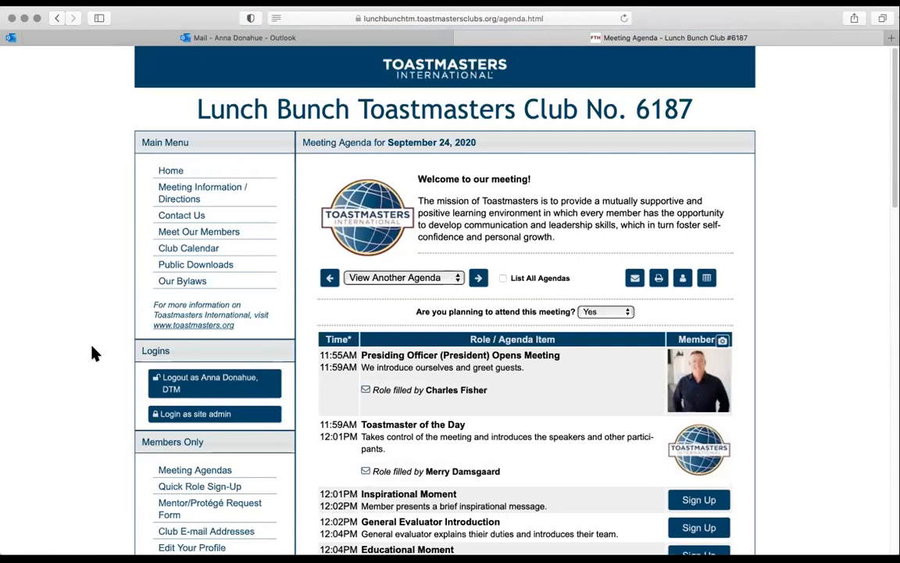
pyautogui.scroll(-5, 312, 506)
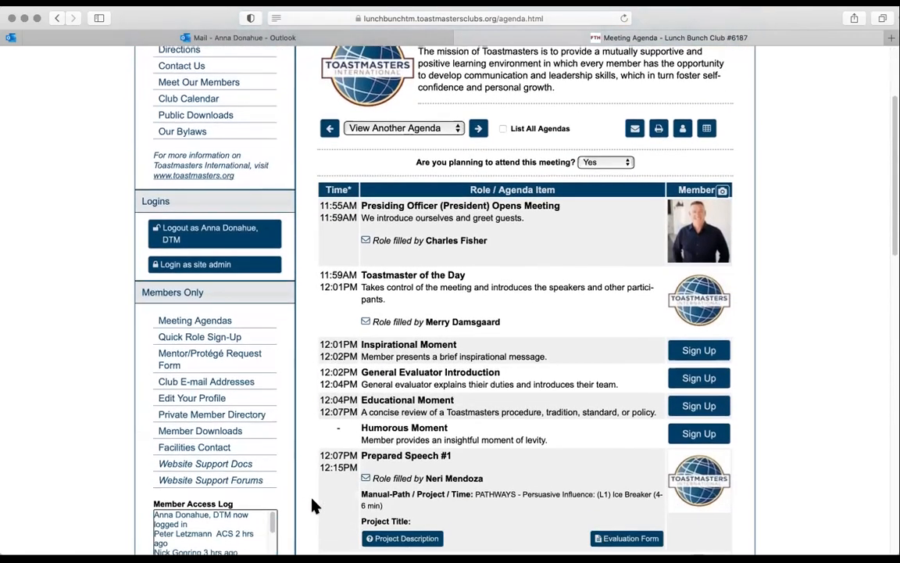
pyautogui.scroll(-5, 313, 506)
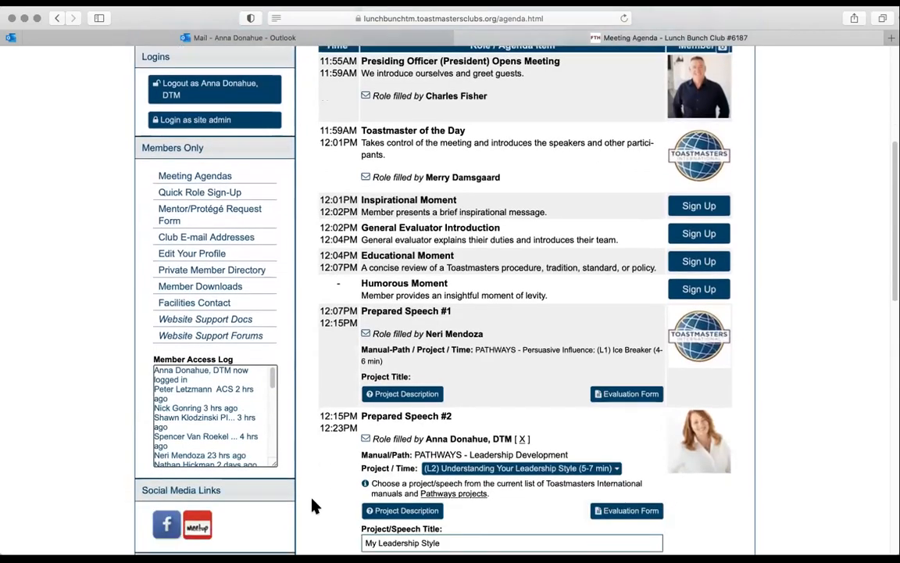
pyautogui.scroll(-4, 312, 506)
pyautogui.scroll(-4, 312, 506)
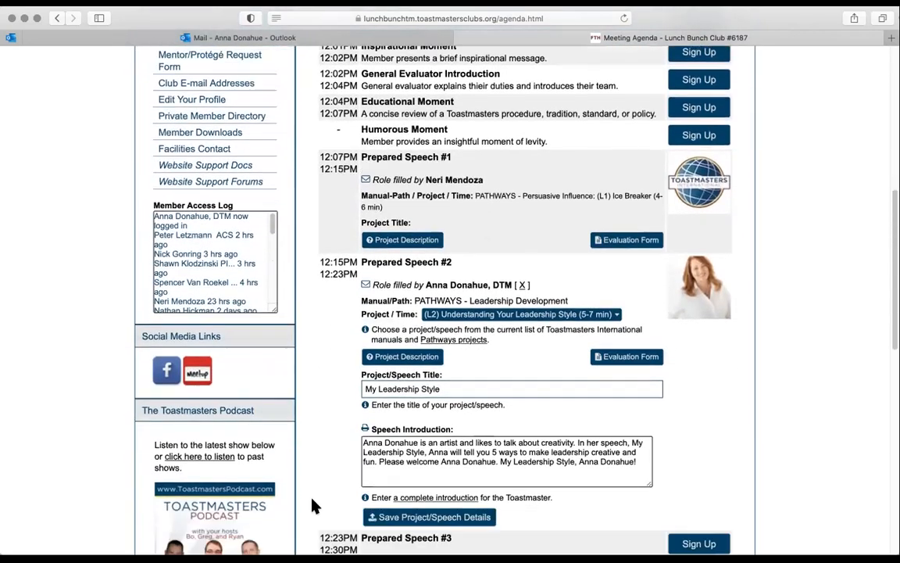
pyautogui.scroll(4, 312, 507)
pyautogui.scroll(13, 313, 506)
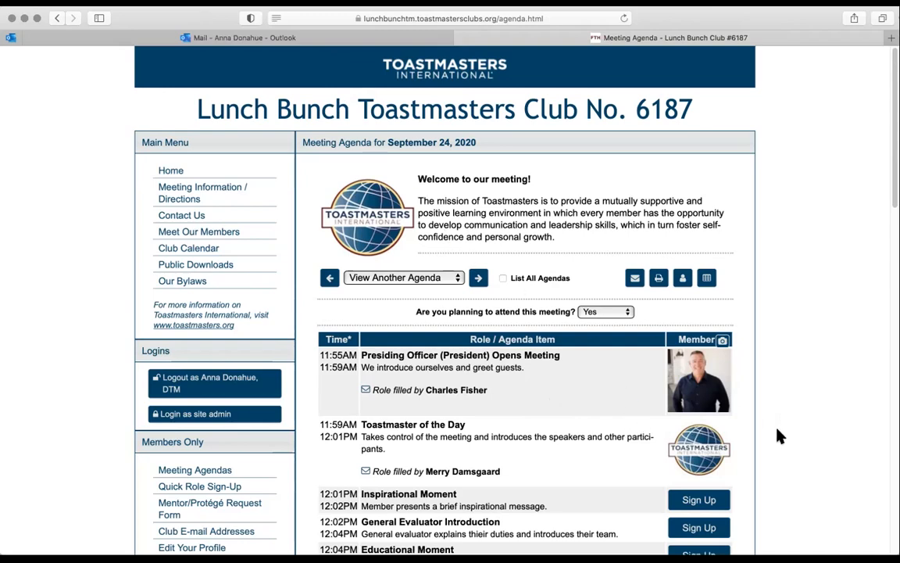
pyautogui.scroll(-10, 779, 436)
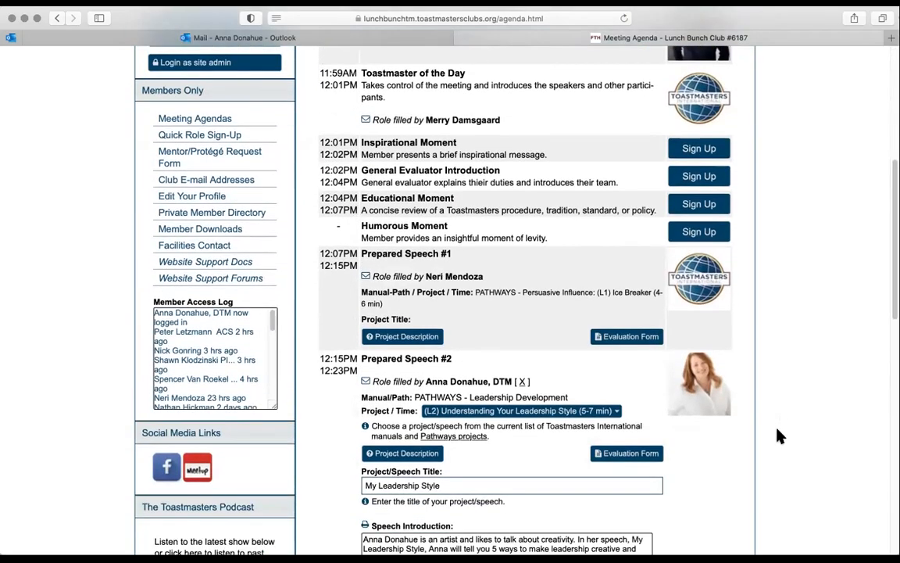
pyautogui.scroll(7, 779, 436)
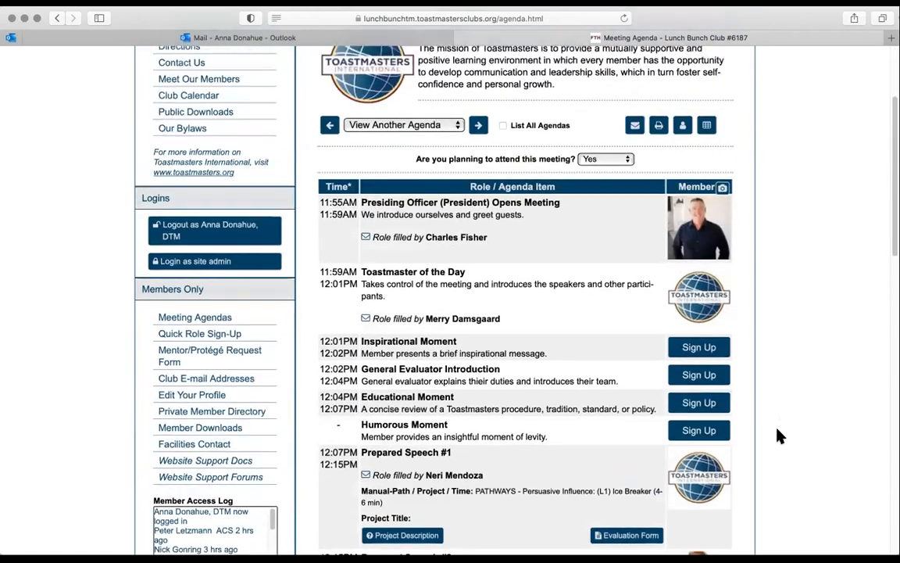
pyautogui.scroll(2, 779, 436)
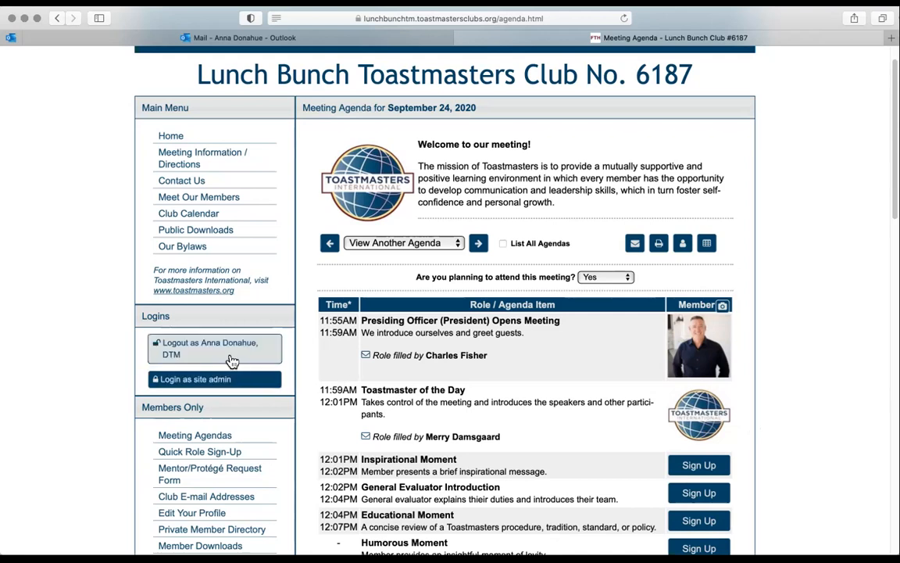
# Open the club's home page and view the updated role schedule for Toastmaster of the Day and General Evaluator
pyautogui.click(178, 137)
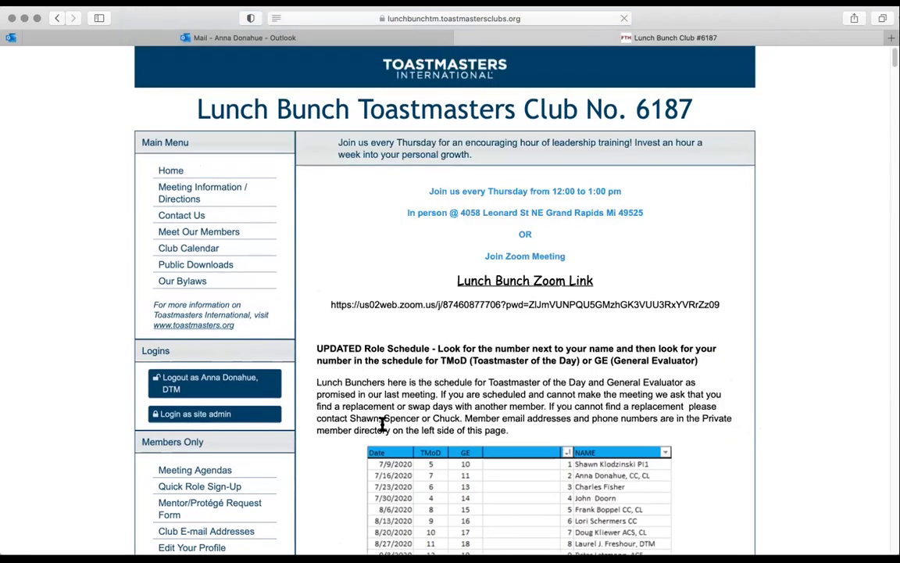
pyautogui.scroll(-3, 375, 391)
pyautogui.scroll(-3, 383, 427)
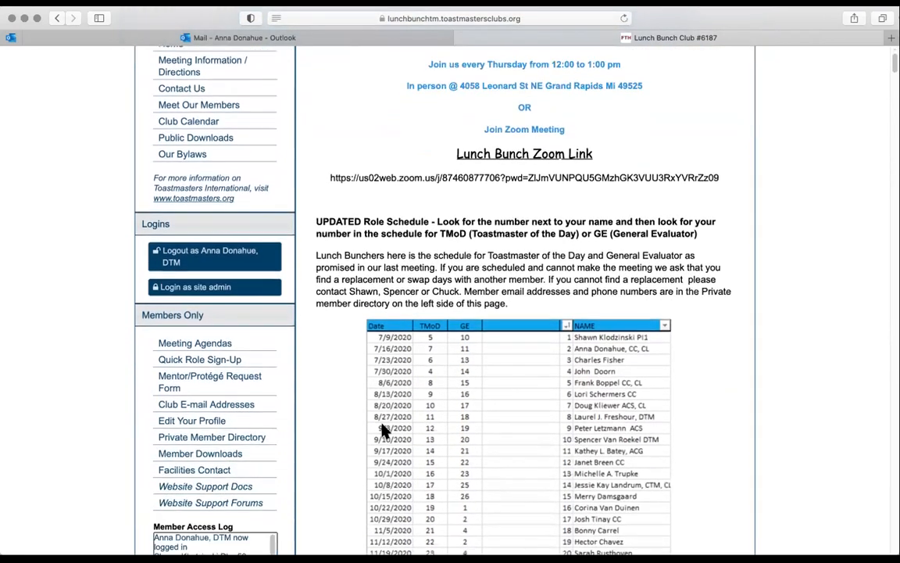
# Look through the home page's full role schedule from 7/9/2020 to 3/4/2021 alongside its numbered member list
pyautogui.scroll(-10, 382, 430)
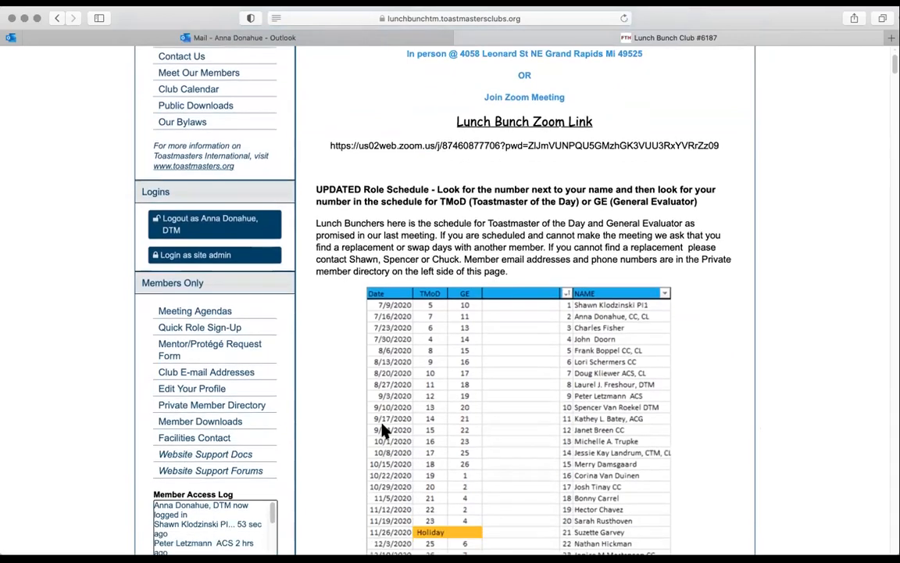
pyautogui.scroll(15, 383, 430)
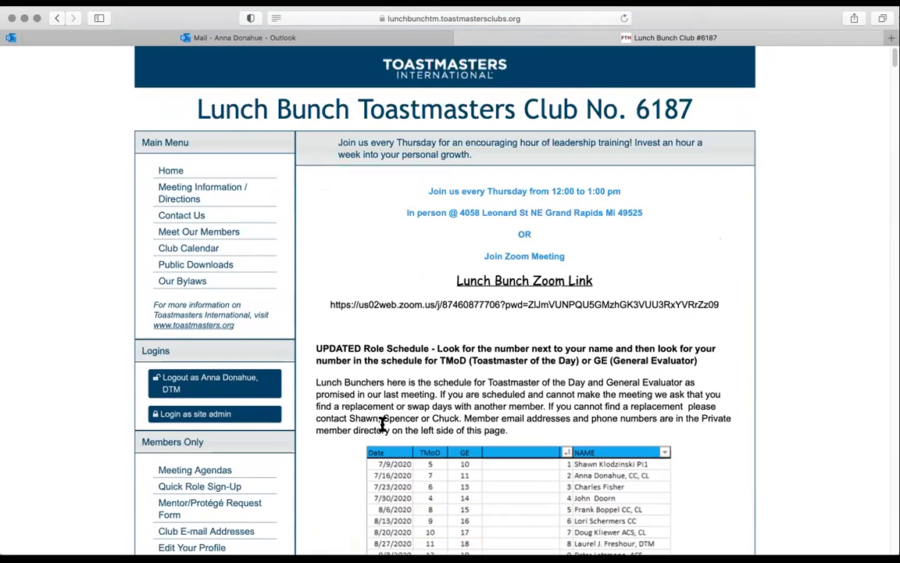
pyautogui.scroll(-13, 382, 424)
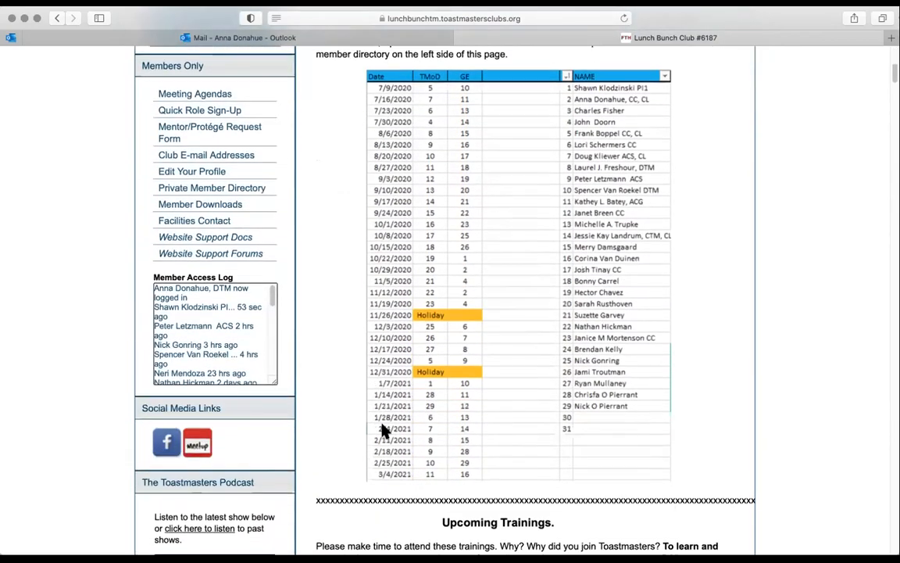
pyautogui.scroll(-1, 383, 430)
pyautogui.scroll(2, 383, 430)
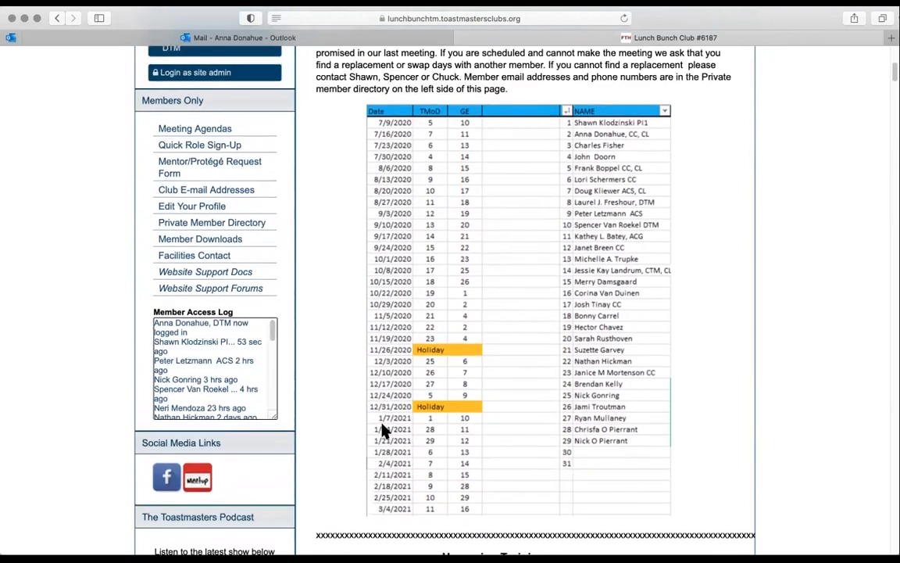
pyautogui.scroll(3, 383, 430)
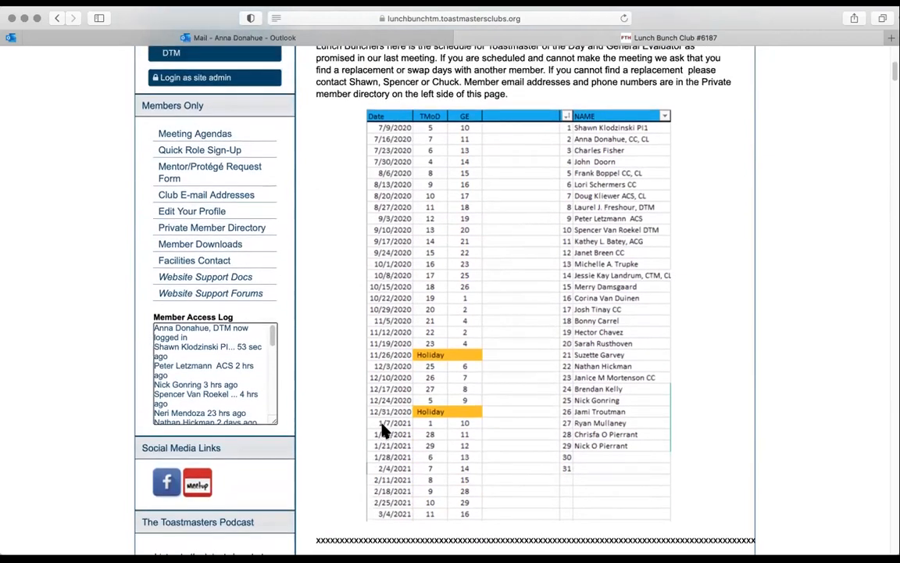
# Log out of the member account on the club website
pyautogui.scroll(8, 382, 430)
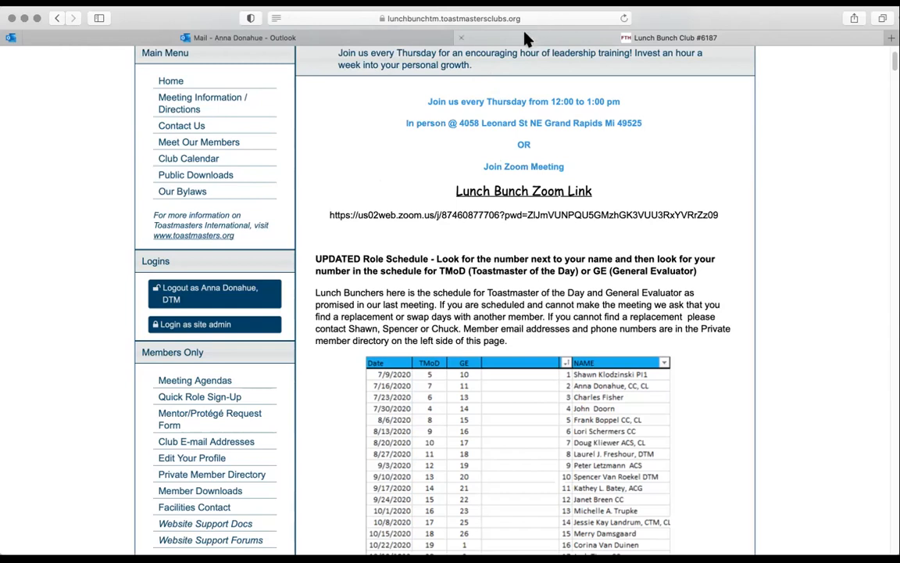
pyautogui.click(214, 296)
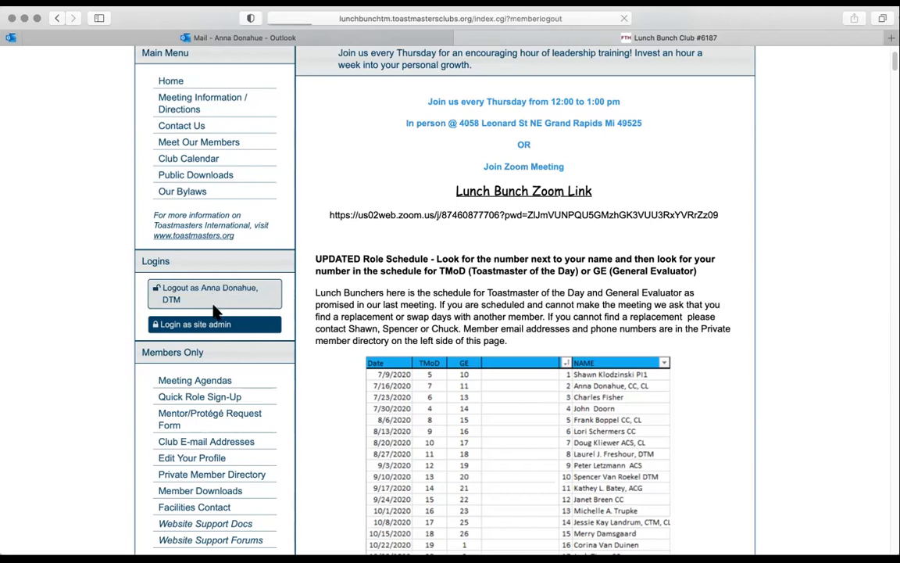